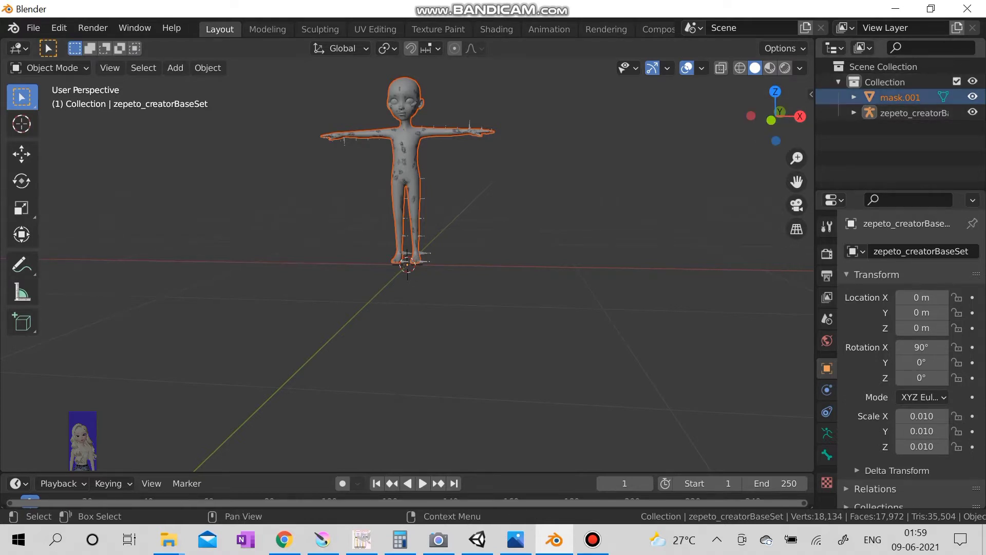
Step: Hide mask.001 and select the mask body mesh under zepeto_creatorBaseSet
{"action": "left_click", "coordinate": [973, 97]}
{"action": "left_click", "coordinate": [914, 112]}
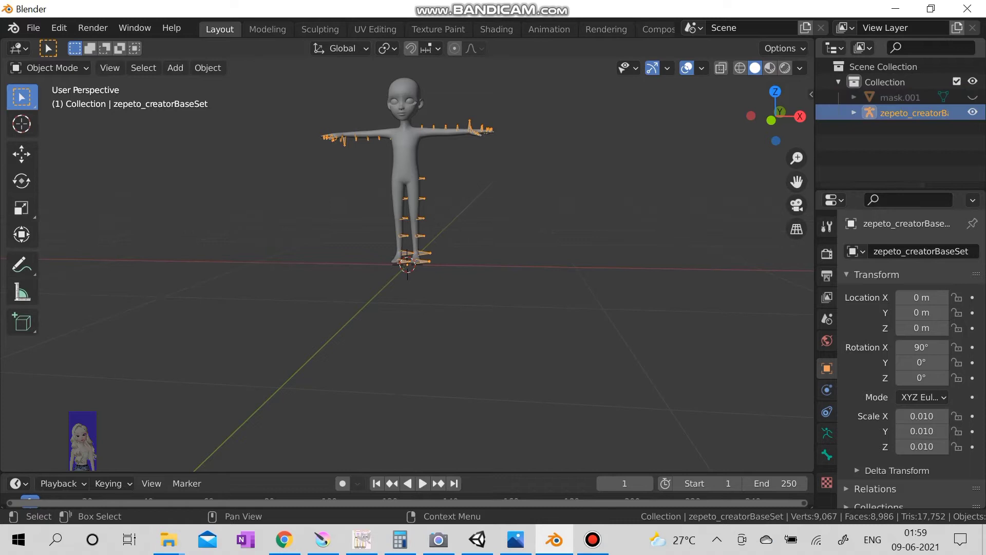
{"action": "left_click", "coordinate": [854, 113]}
{"action": "left_click", "coordinate": [908, 159]}
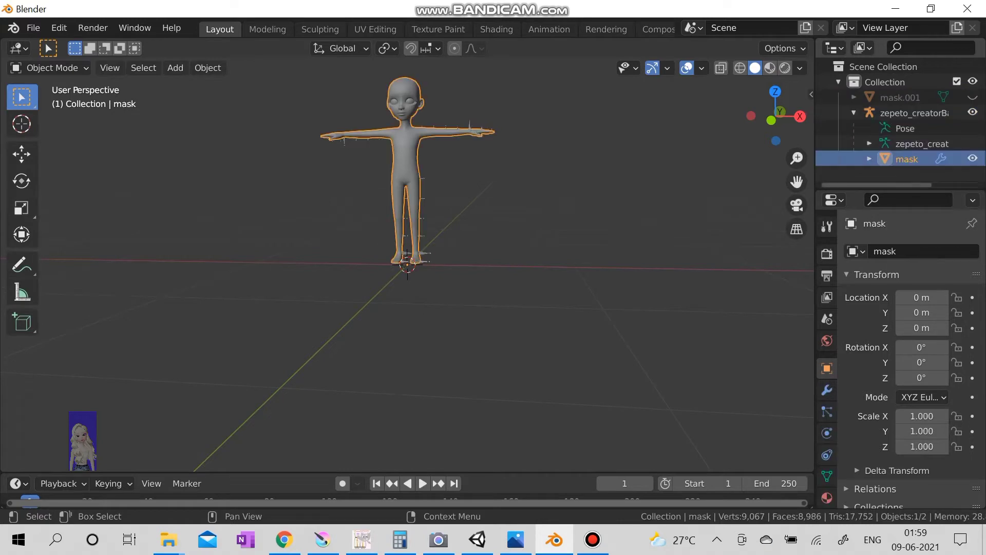
{"action": "scroll", "coordinate": [407, 263], "scroll_direction": "up", "scroll_amount": 3}
{"action": "mouse_move", "coordinate": [408, 263]}
{"action": "middle_mouse_down"}
{"action": "mouse_move", "coordinate": [431, 255]}
{"action": "mouse_move", "coordinate": [412, 262]}
{"action": "middle_mouse_up"}
{"action": "scroll", "coordinate": [407, 264], "scroll_direction": "down", "scroll_amount": 3}
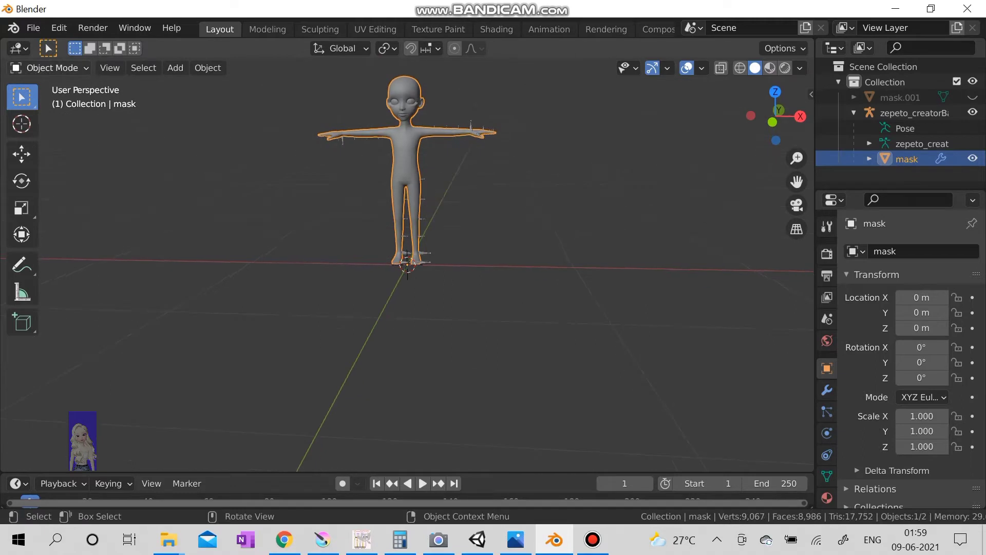
Step: Enter Edit Mode with X-ray wireframe and edge select, viewed from the front
{"action": "left_click", "coordinate": [48, 67]}
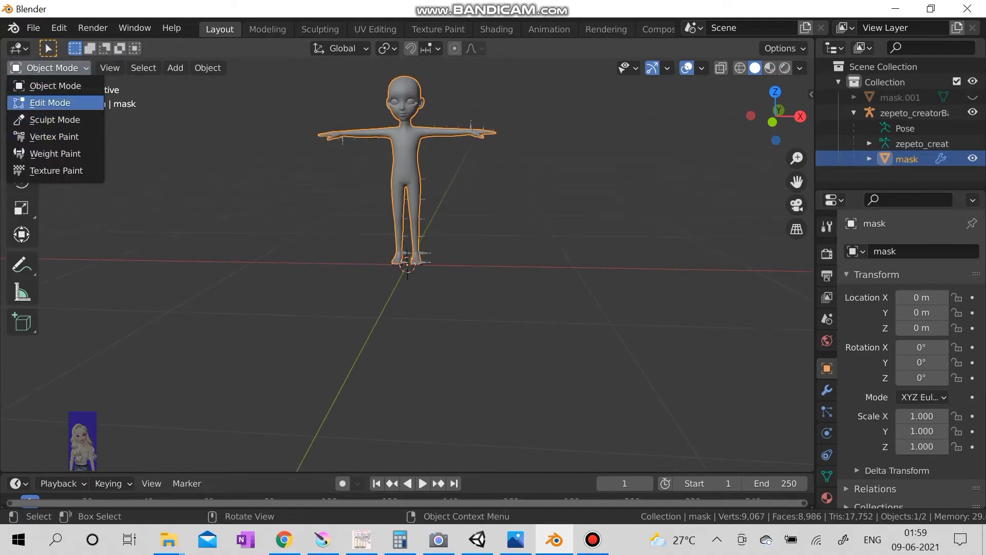
{"action": "left_click", "coordinate": [50, 103]}
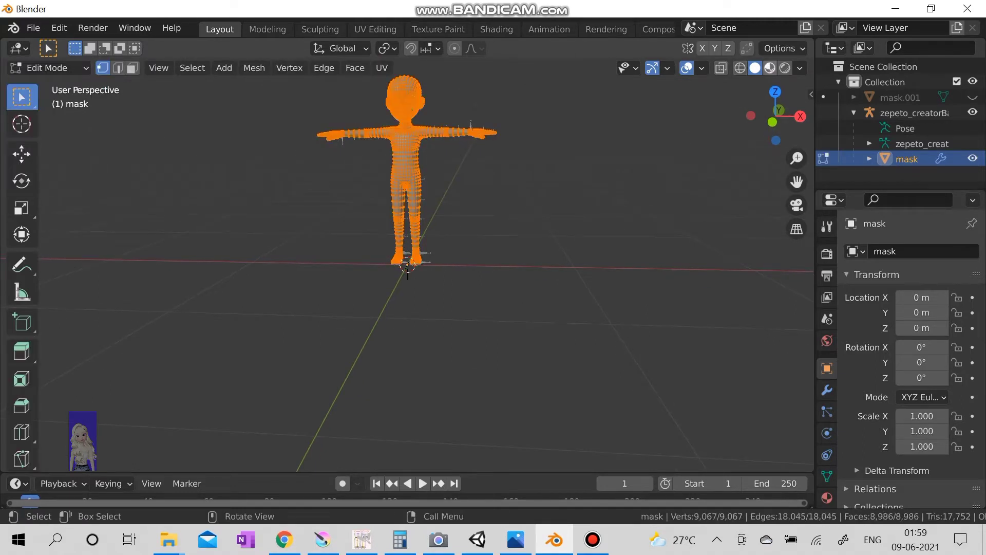
{"action": "key", "text": "shift+z"}
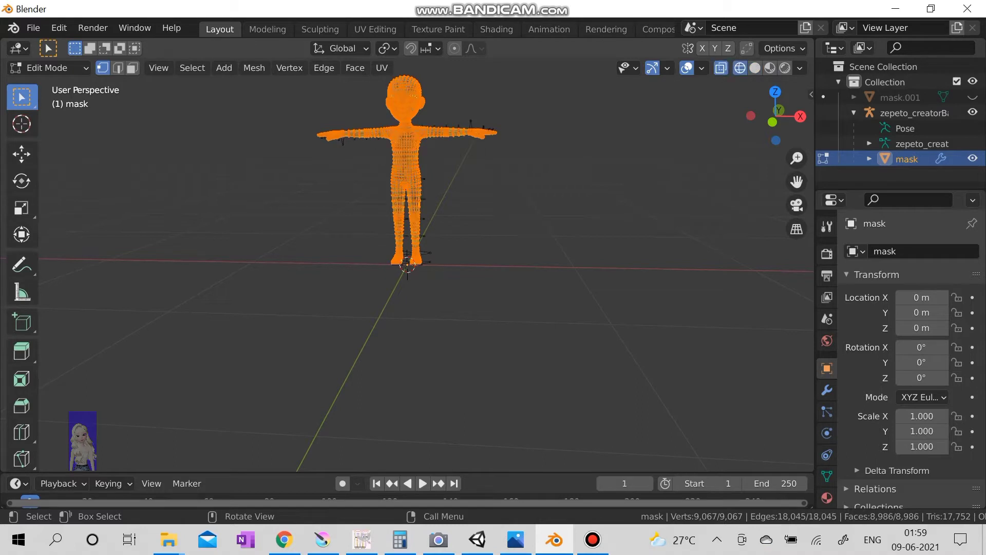
{"action": "key", "text": "2"}
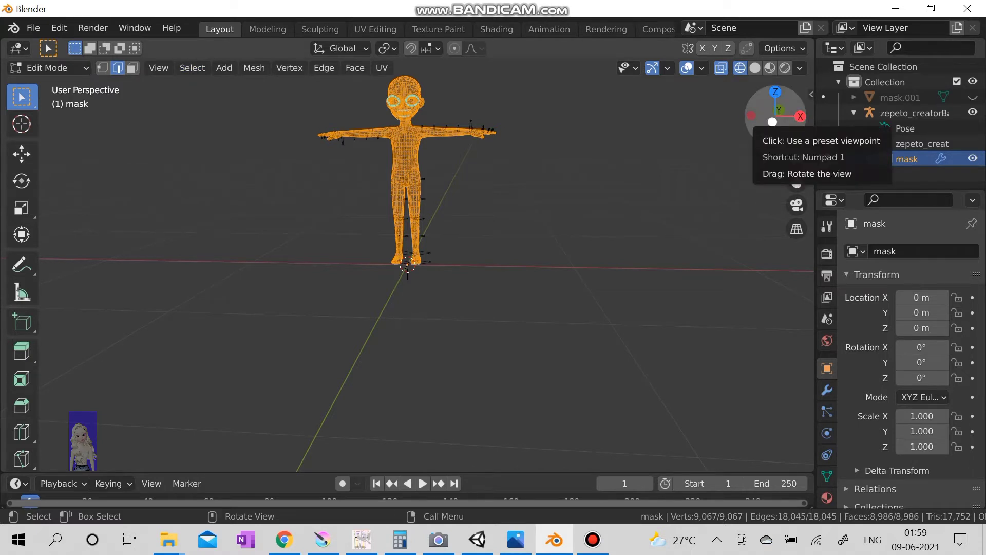
{"action": "left_click", "coordinate": [773, 122]}
{"action": "scroll", "coordinate": [772, 121], "scroll_direction": "up", "scroll_amount": 2}
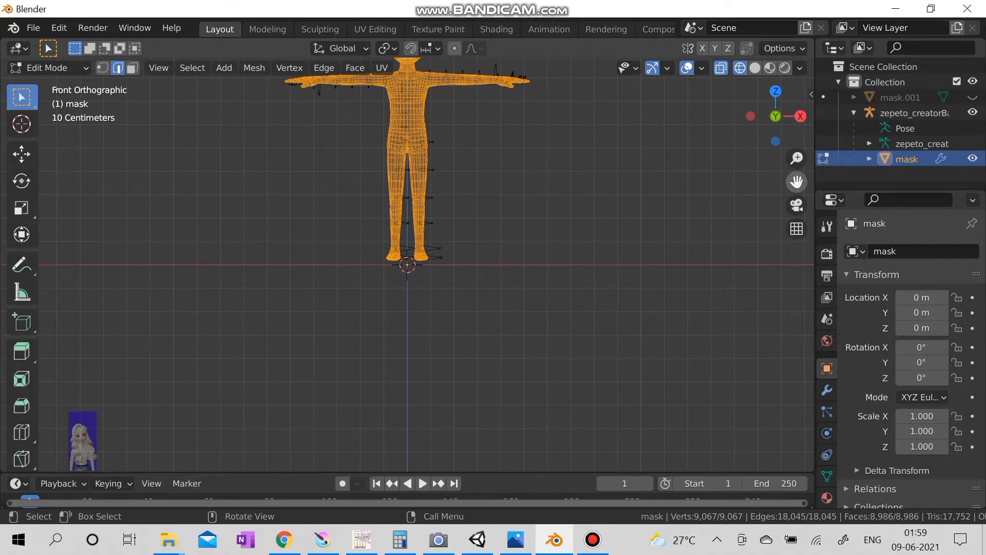
Step: Frame the whole figure and box-select its upper part
{"action": "left_click_drag", "start_coordinate": [797, 181], "coordinate": [809, 309]}
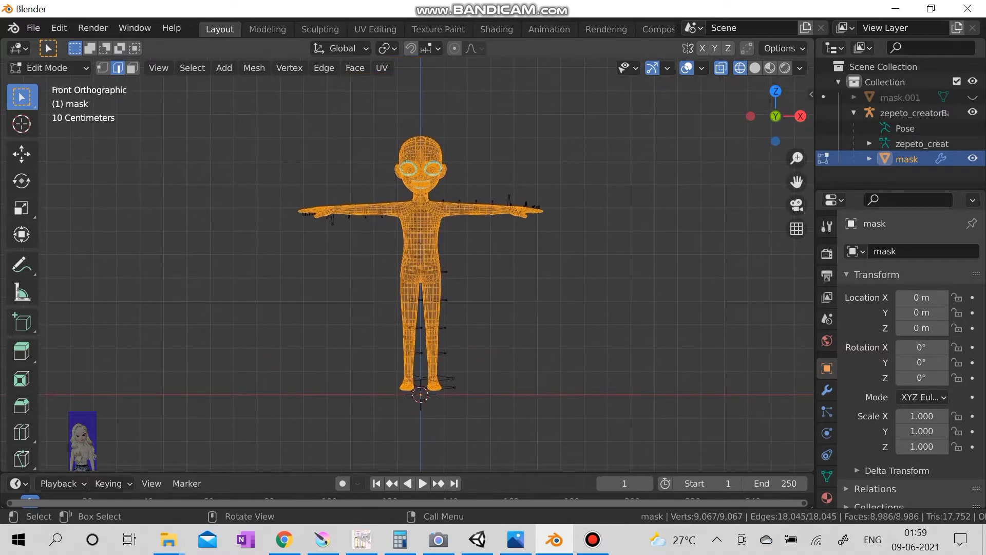
{"action": "key", "text": "shift"}
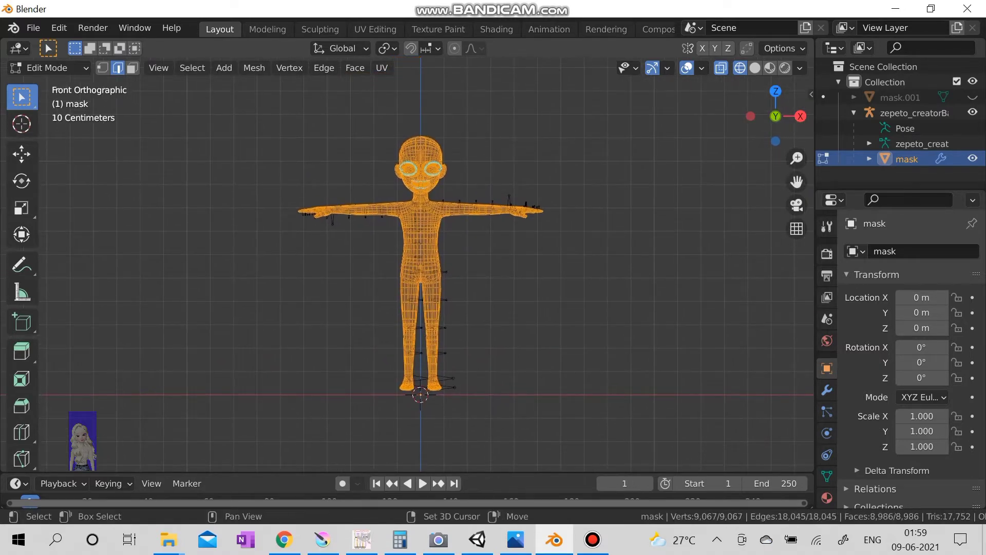
{"action": "mouse_move", "coordinate": [225, 124]}
{"action": "left_mouse_down", "text": "shift"}
{"action": "mouse_move", "coordinate": [603, 257]}
{"action": "mouse_move", "coordinate": [613, 250]}
{"action": "left_mouse_up", "text": "shift"}
Step: Delete the head, arms and torso faces, then orbit to inspect the legs
{"action": "key", "text": "alt+a"}
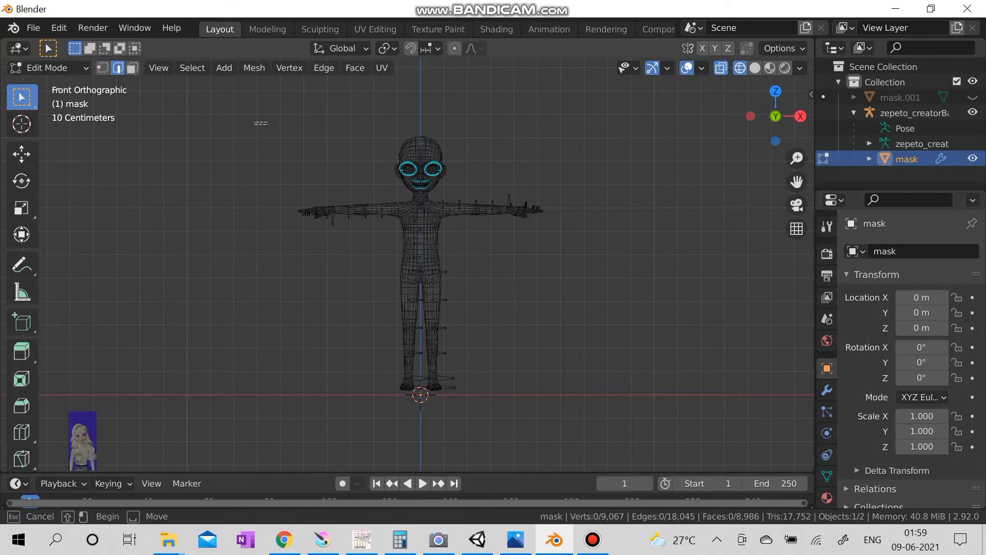
{"action": "left_click_drag", "start_coordinate": [255, 121], "coordinate": [593, 249]}
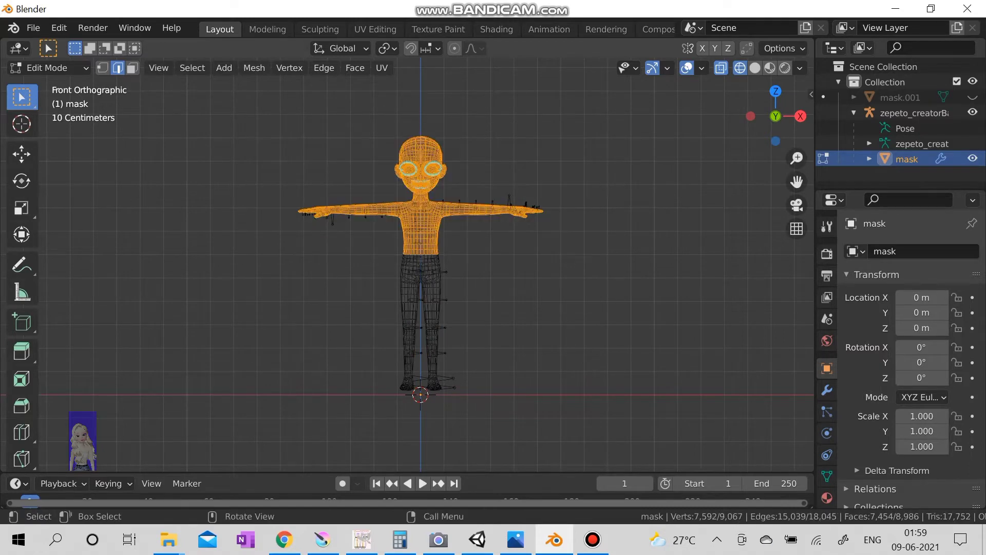
{"action": "key", "text": "x"}
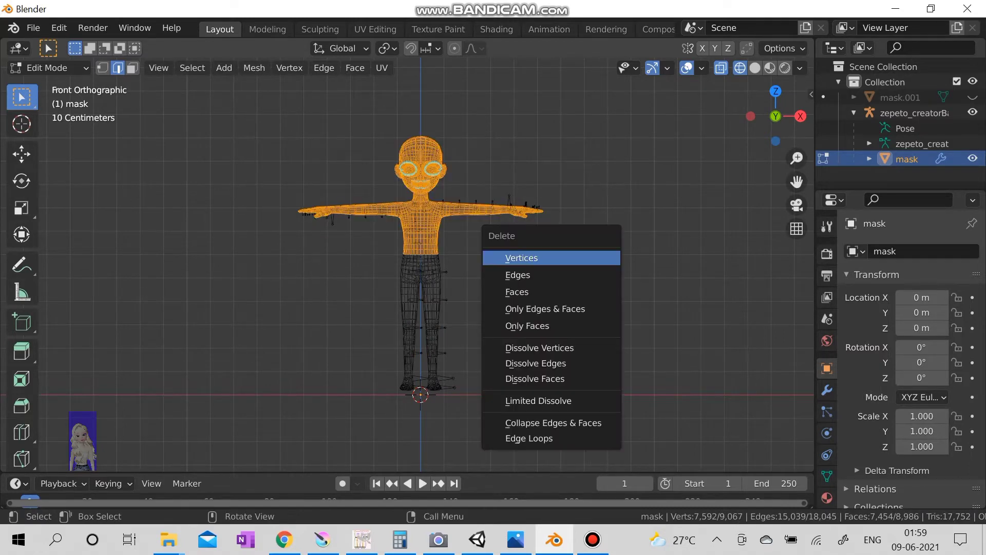
{"action": "left_click", "coordinate": [517, 291]}
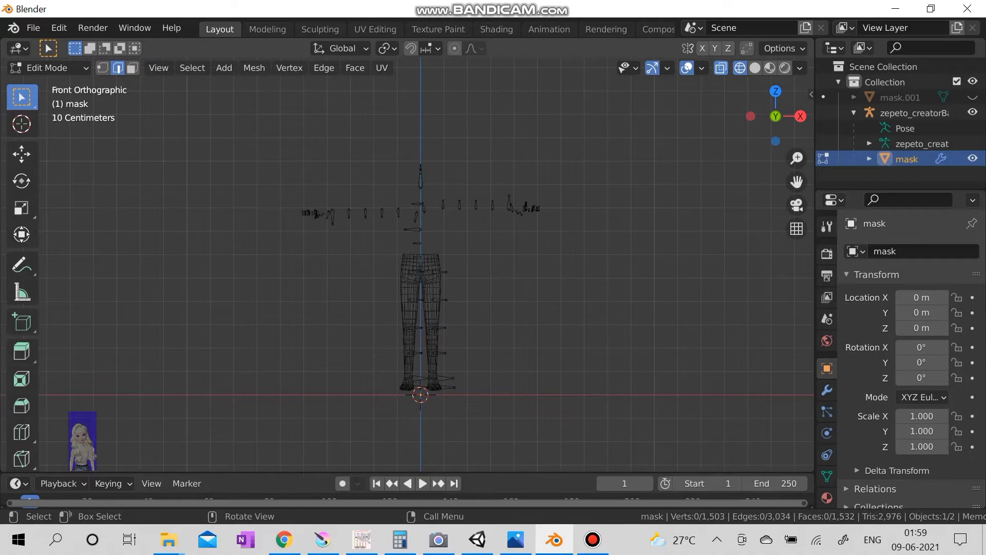
{"action": "mouse_move", "coordinate": [420, 308]}
{"action": "middle_mouse_down"}
{"action": "mouse_move", "coordinate": [463, 285]}
{"action": "mouse_move", "coordinate": [509, 277]}
{"action": "middle_mouse_up"}
{"action": "scroll", "coordinate": [432, 309], "scroll_direction": "up", "scroll_amount": 2}
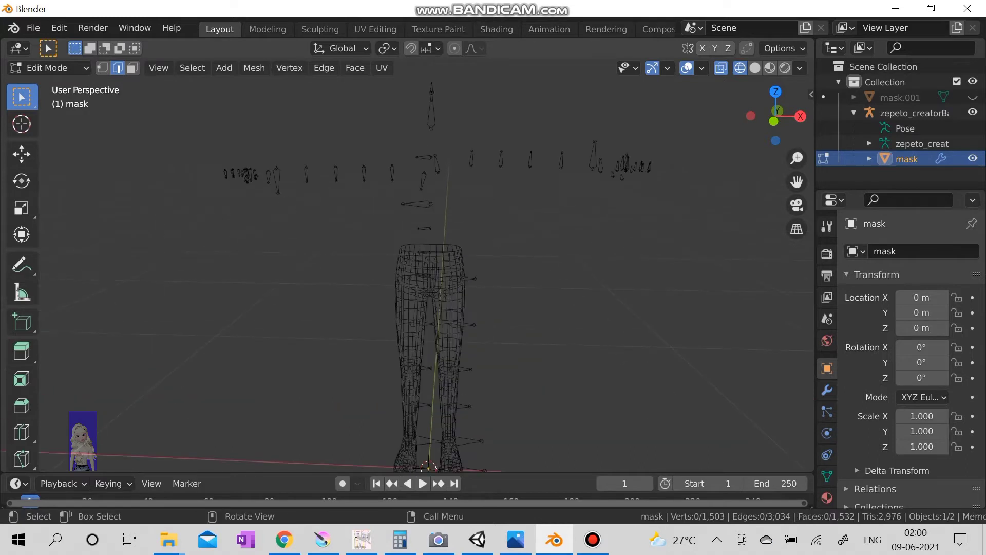
{"action": "scroll", "coordinate": [424, 308], "scroll_direction": "down", "scroll_amount": 2}
{"action": "middle_click_drag", "start_coordinate": [424, 309], "coordinate": [424, 293]}
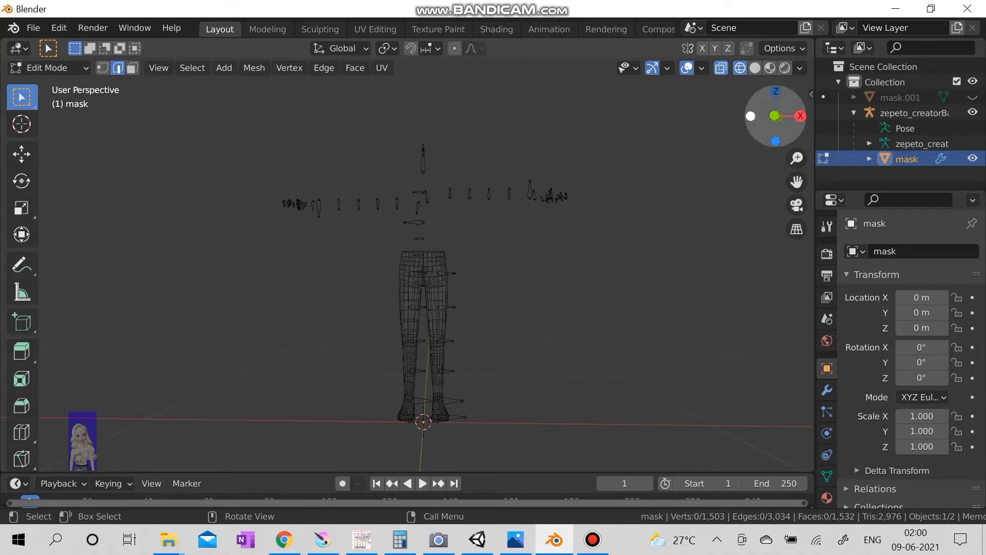
Step: Select both feet from the front view and grow the selection one ring upward
{"action": "left_click", "coordinate": [775, 116]}
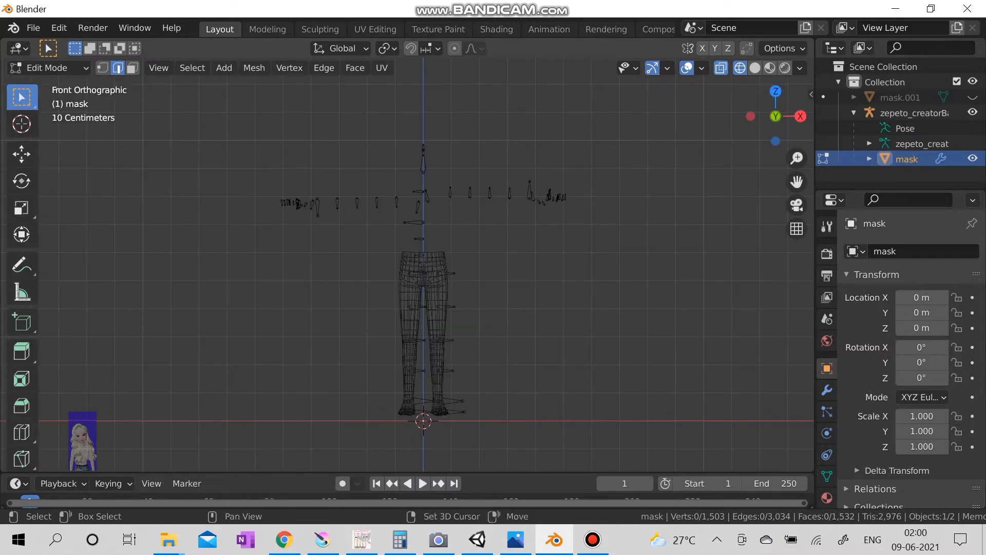
{"action": "left_click_drag", "start_coordinate": [367, 383], "coordinate": [463, 416], "text": "shift"}
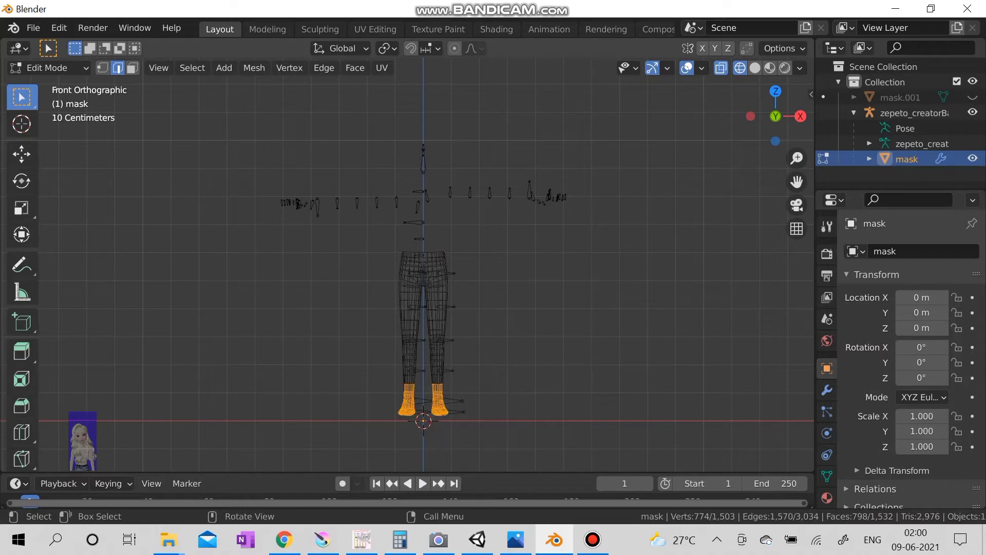
{"action": "mouse_move", "coordinate": [539, 309]}
{"action": "middle_mouse_down"}
{"action": "mouse_move", "coordinate": [586, 301]}
{"action": "mouse_move", "coordinate": [494, 301]}
{"action": "middle_mouse_up"}
{"action": "scroll", "coordinate": [427, 266], "scroll_direction": "up", "scroll_amount": 2}
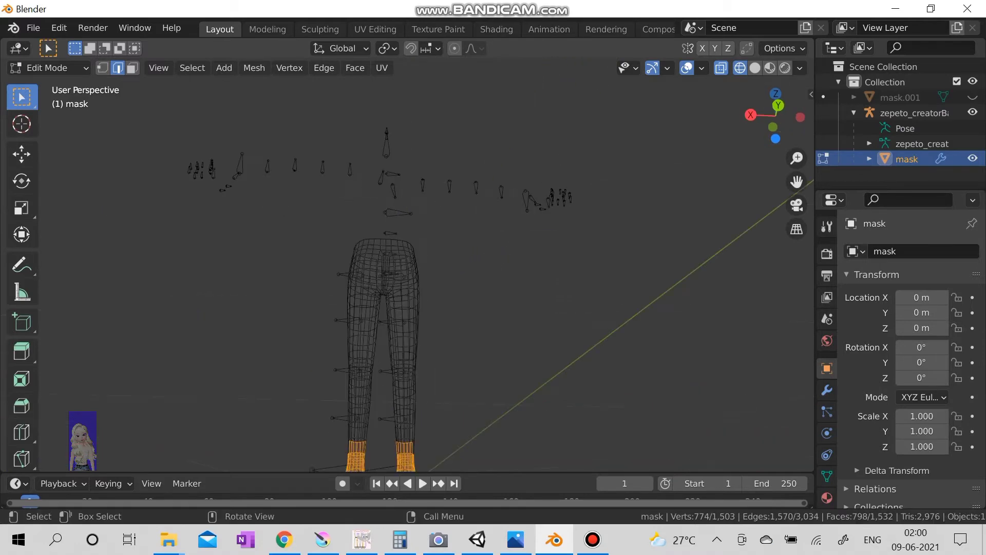
{"action": "left_click_drag", "start_coordinate": [797, 180], "coordinate": [797, 35]}
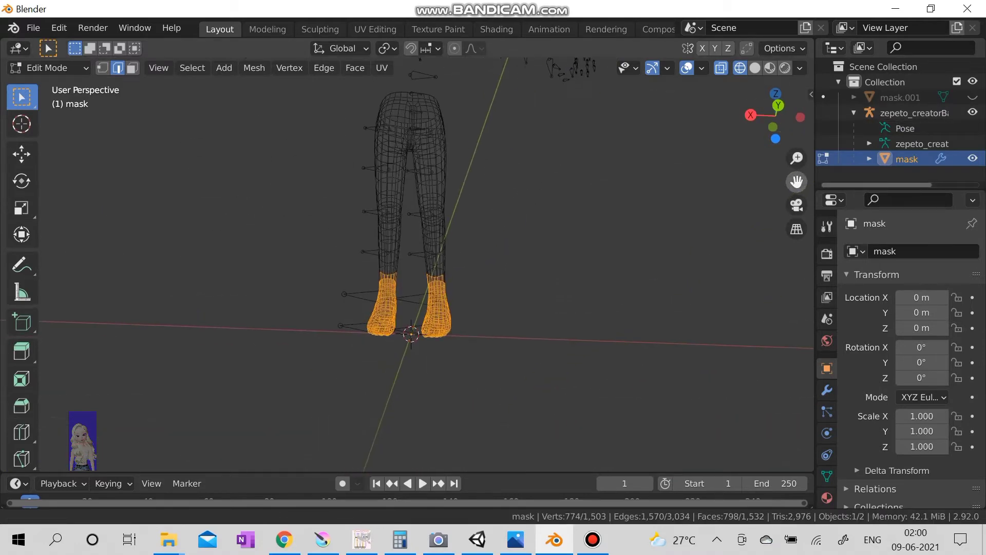
{"action": "scroll", "coordinate": [428, 266], "scroll_direction": "up", "scroll_amount": 4}
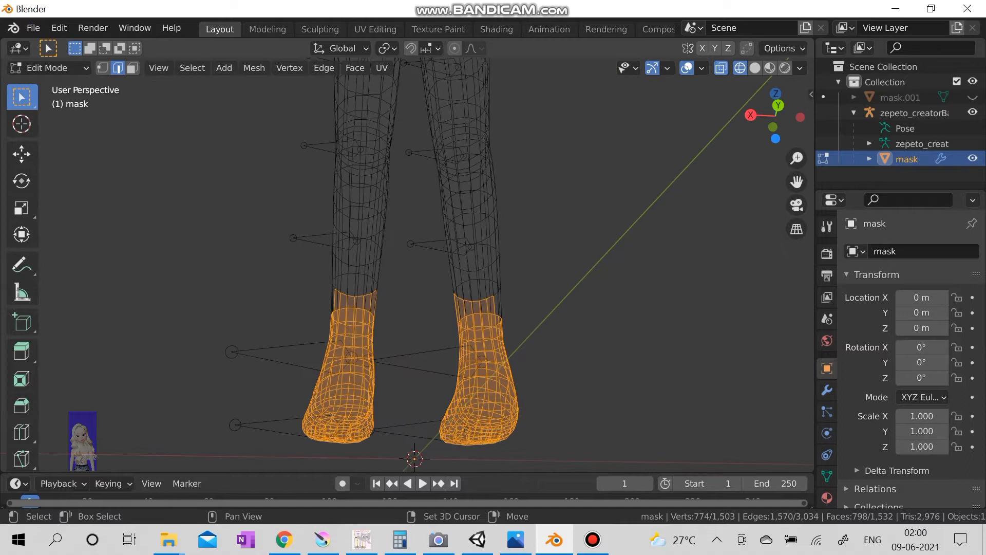
{"action": "key", "text": "ctrl+KP_Add"}
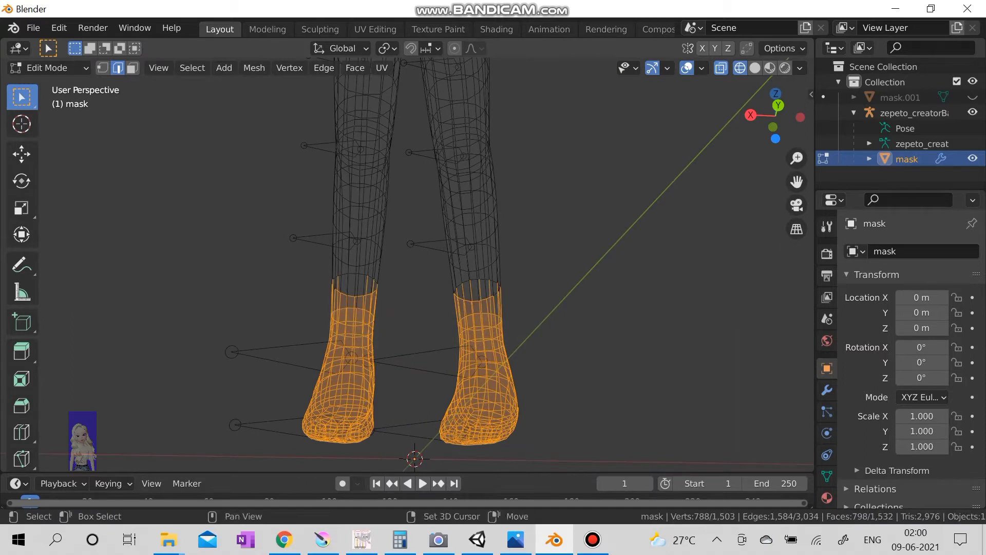
Step: Extend the selection to the sock tops and delete the selected foot faces
{"action": "left_click_drag", "start_coordinate": [331, 278], "coordinate": [535, 335], "text": "shift"}
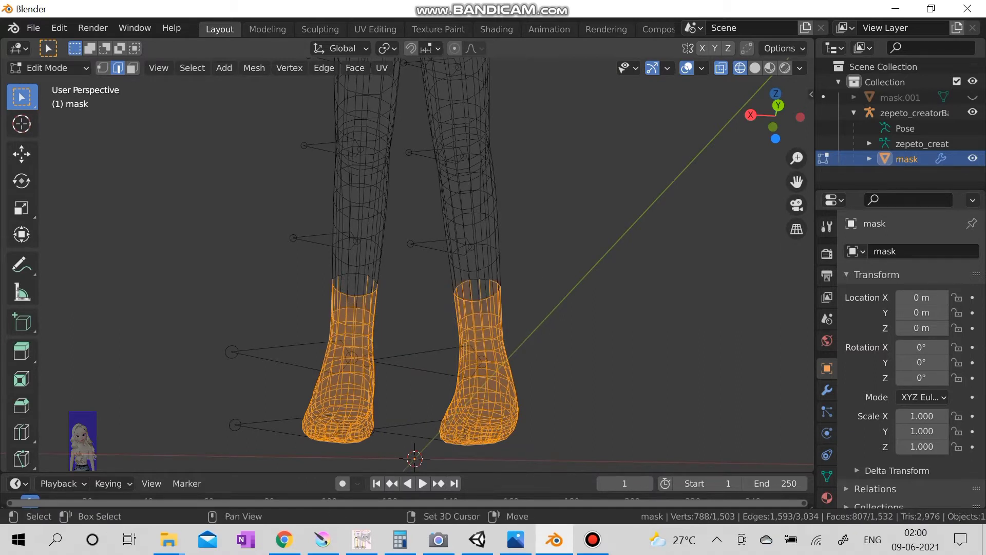
{"action": "left_click_drag", "start_coordinate": [323, 239], "coordinate": [539, 339], "text": "shift"}
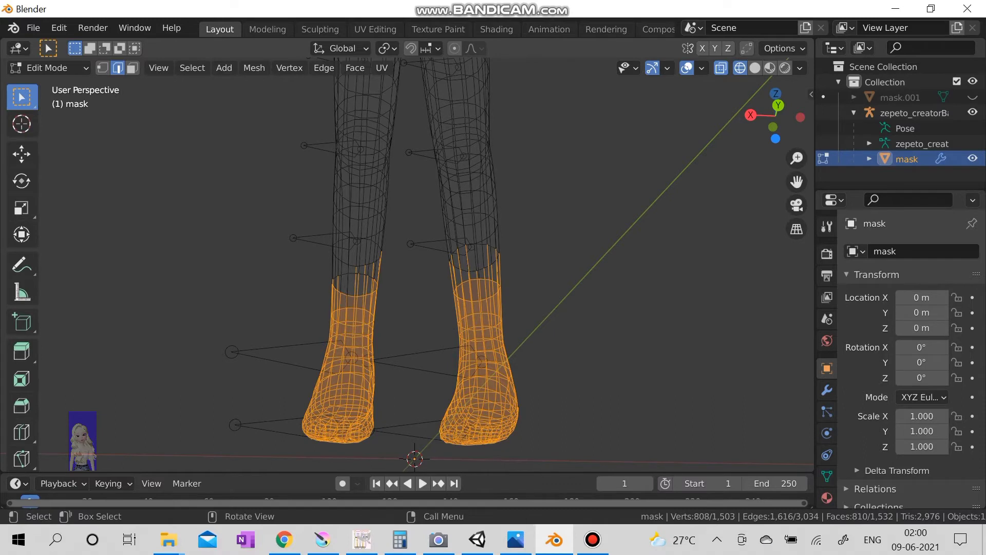
{"action": "key", "text": "ctrl+z"}
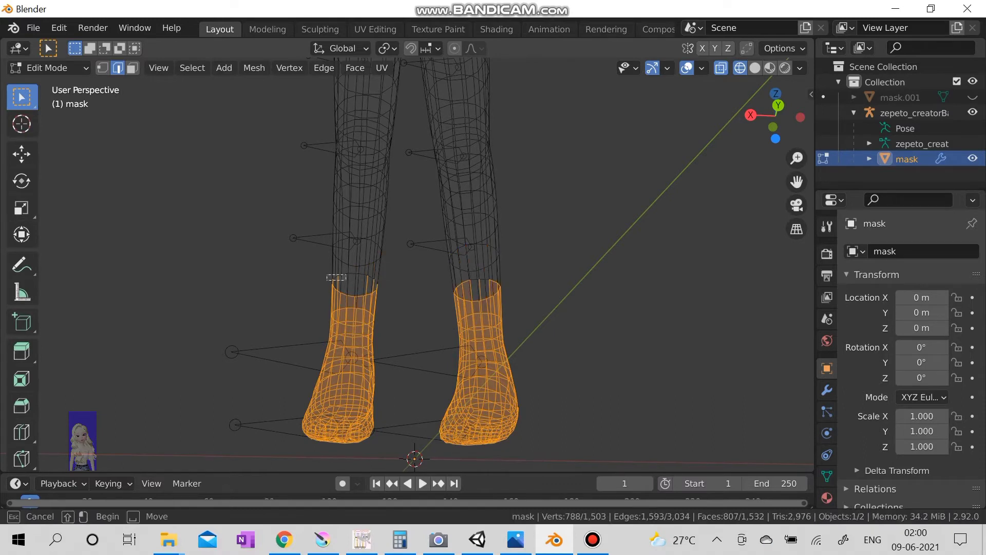
{"action": "left_click_drag", "start_coordinate": [330, 275], "coordinate": [398, 303], "text": "shift"}
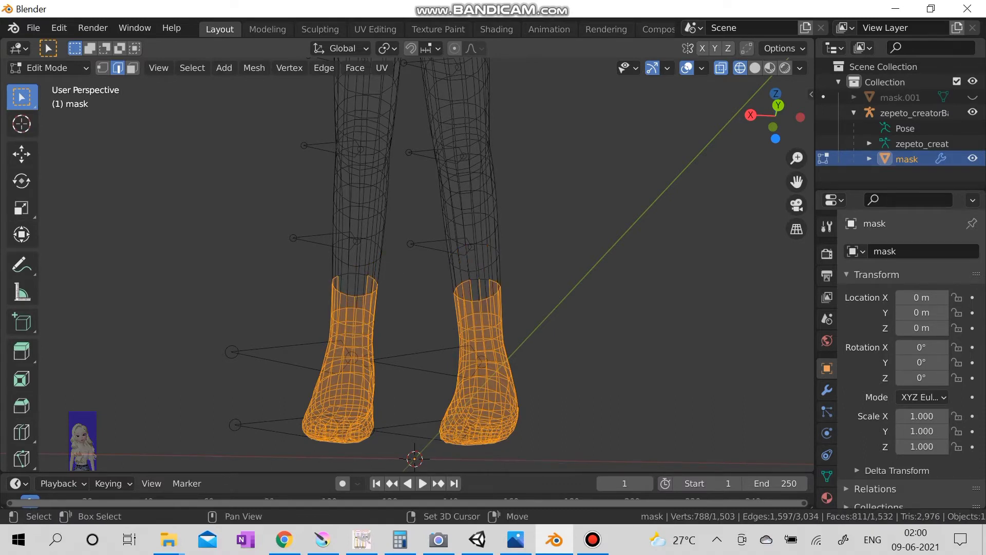
{"action": "left_click_drag", "start_coordinate": [329, 274], "coordinate": [403, 300], "text": "shift"}
{"action": "left_click_drag", "start_coordinate": [340, 276], "coordinate": [399, 312], "text": "shift"}
{"action": "key", "text": "ctrl+z"}
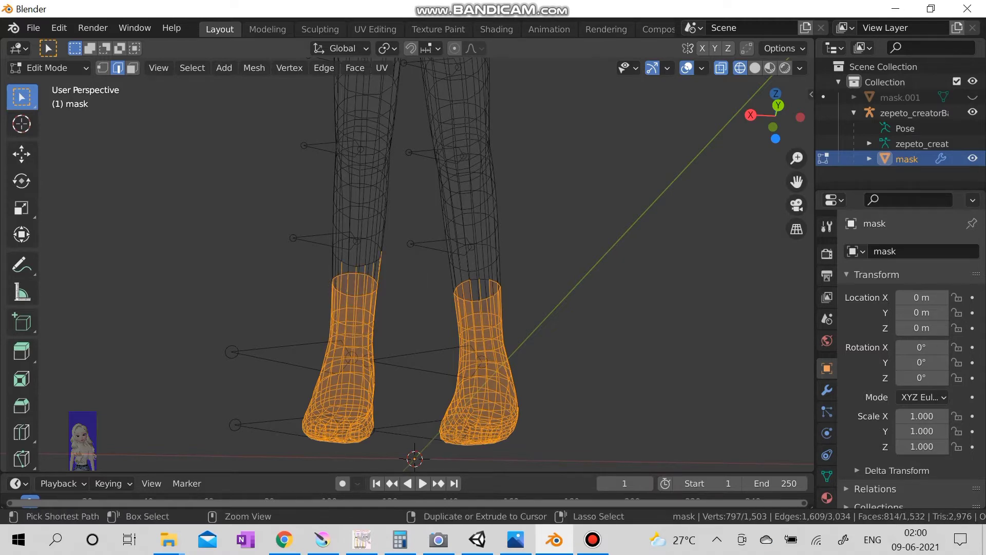
{"action": "mouse_move", "coordinate": [409, 308]}
{"action": "middle_mouse_down"}
{"action": "mouse_move", "coordinate": [409, 271]}
{"action": "mouse_move", "coordinate": [420, 309]}
{"action": "middle_mouse_up"}
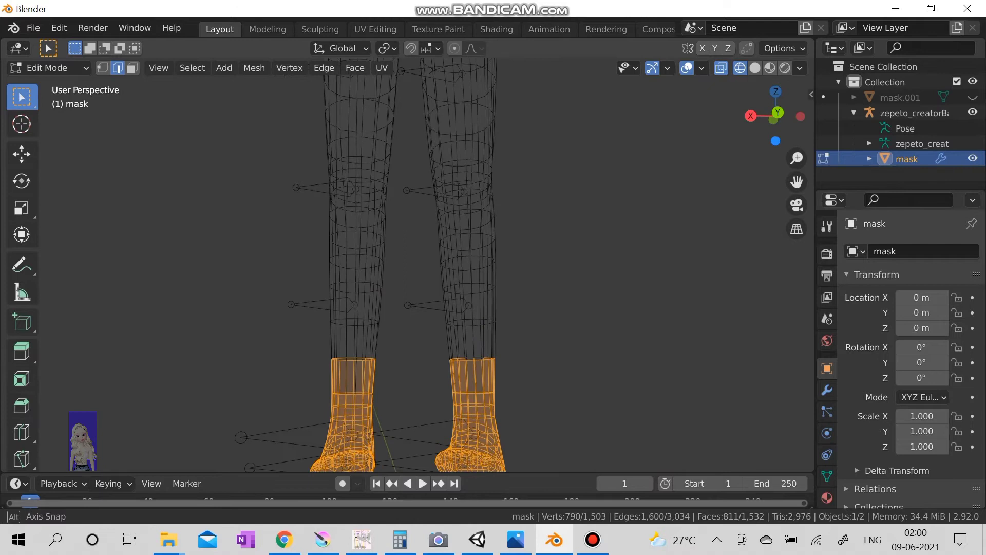
{"action": "key", "text": "x"}
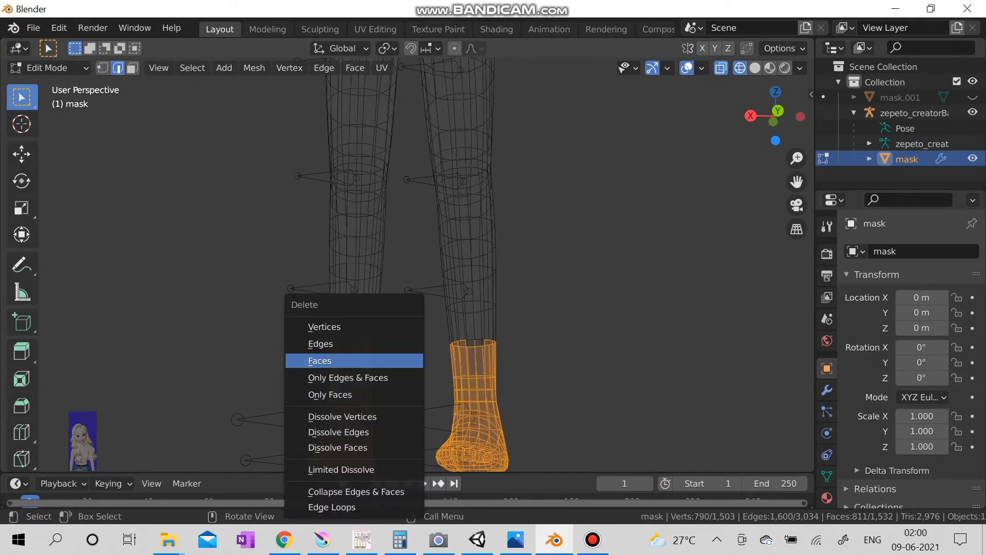
{"action": "key", "text": "Return"}
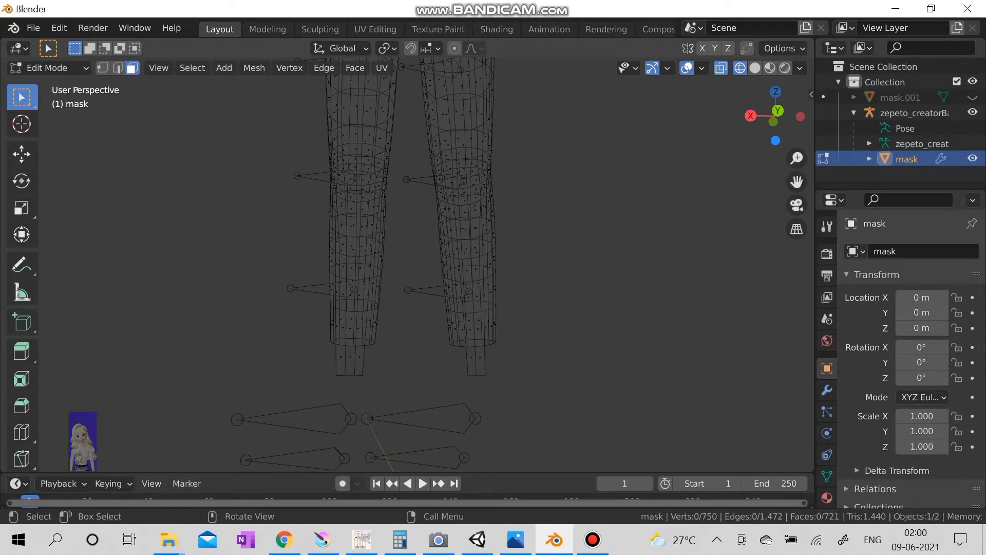
Step: Delete the bottom hem faces of both trouser legs, then check them from the side
{"action": "middle_click_drag", "start_coordinate": [413, 432], "coordinate": [413, 465]}
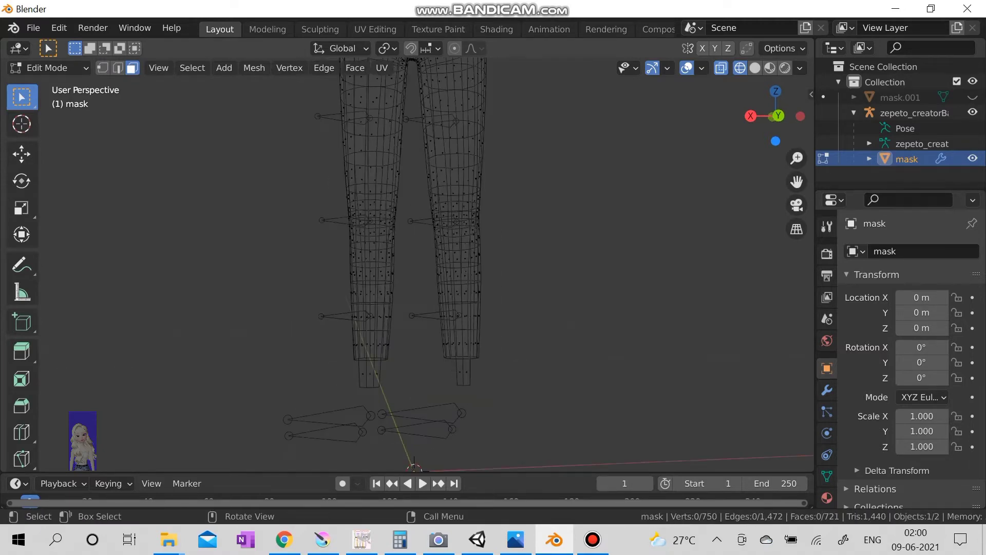
{"action": "left_click_drag", "start_coordinate": [352, 368], "coordinate": [425, 400], "text": "shift"}
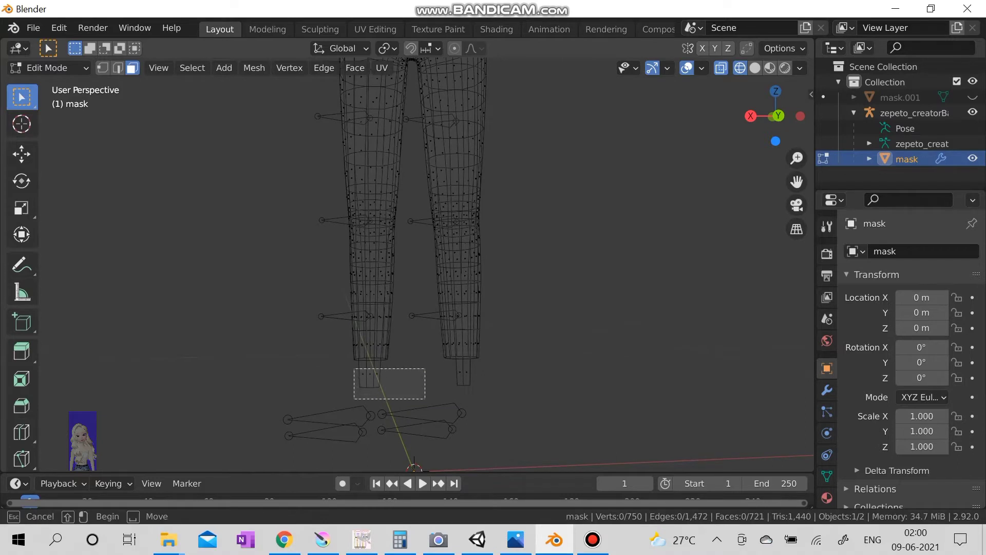
{"action": "left_click_drag", "start_coordinate": [443, 366], "coordinate": [534, 409], "text": "shift"}
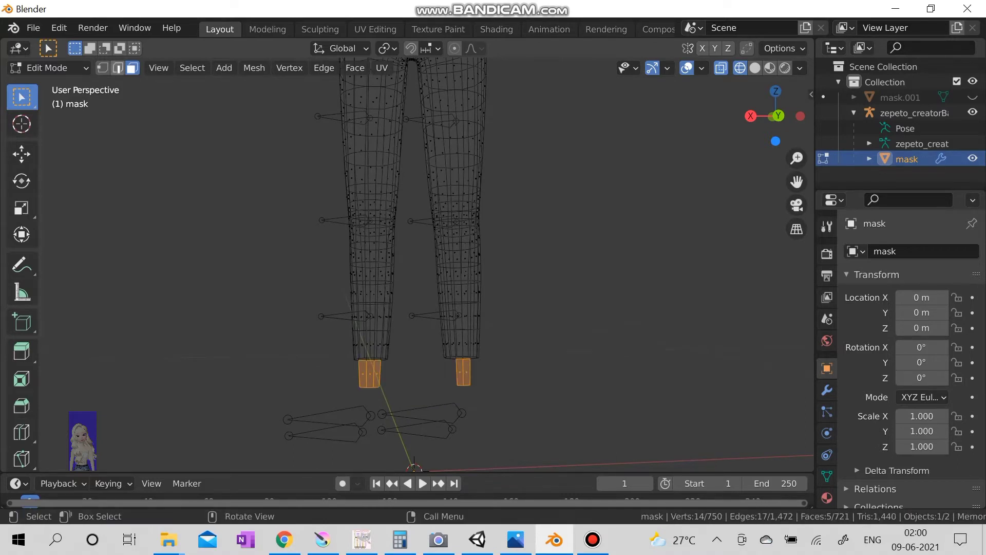
{"action": "left_click", "coordinate": [158, 69]}
{"action": "key", "text": "x"}
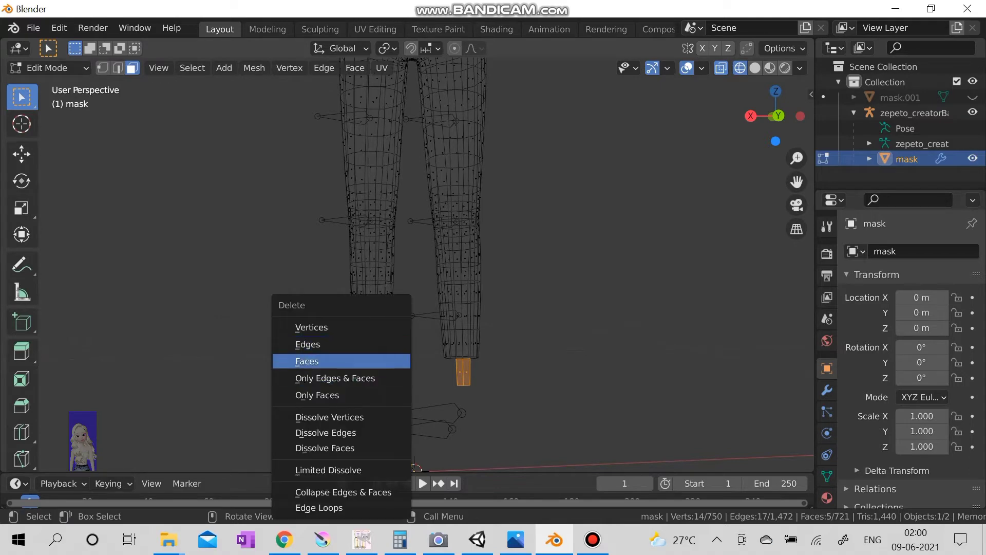
{"action": "left_click", "coordinate": [323, 359]}
{"action": "middle_click_drag", "start_coordinate": [416, 262], "coordinate": [539, 255]}
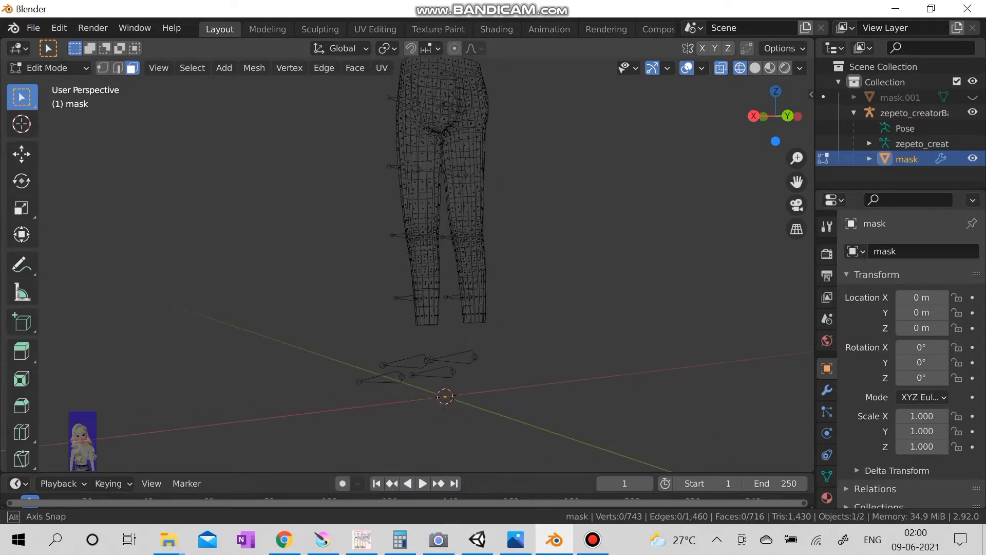
{"action": "mouse_move", "coordinate": [540, 255]}
{"action": "middle_mouse_down"}
{"action": "mouse_move", "coordinate": [432, 254]}
{"action": "mouse_move", "coordinate": [477, 255]}
{"action": "middle_mouse_up"}
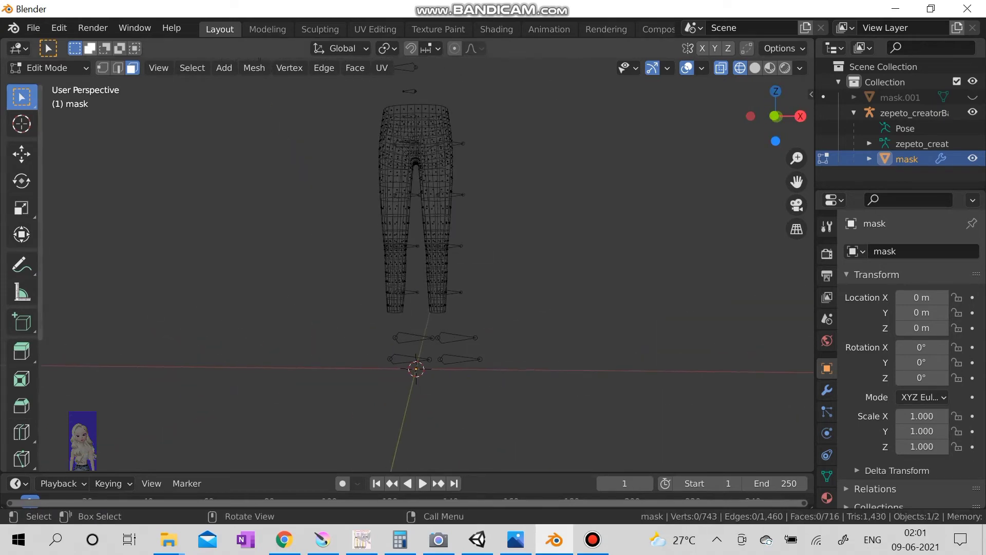
Step: Return to Object Mode with solid shading and reveal the hidden body with Alt+H
{"action": "left_click", "coordinate": [47, 68]}
{"action": "left_click", "coordinate": [54, 85]}
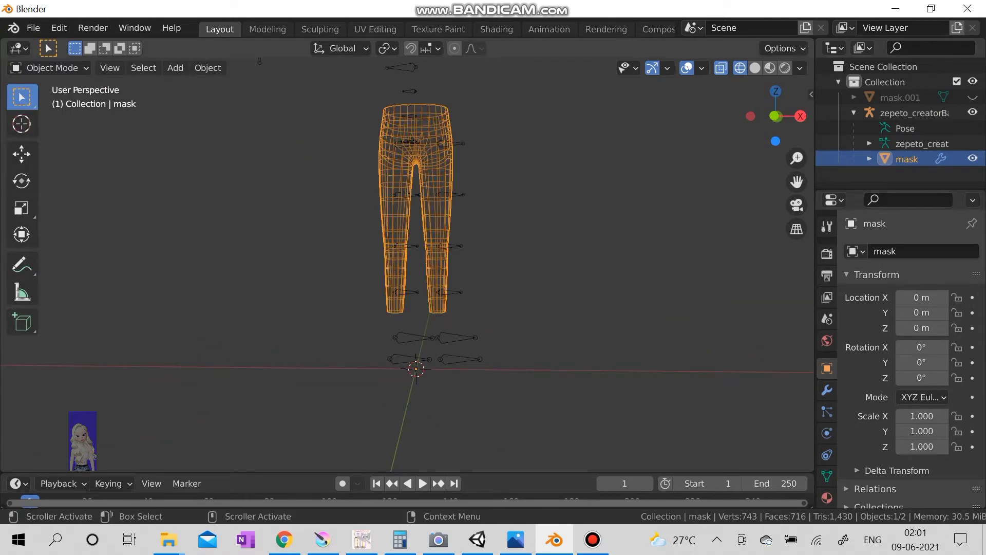
{"action": "key", "text": "shift+z"}
{"action": "key", "text": "alt+z"}
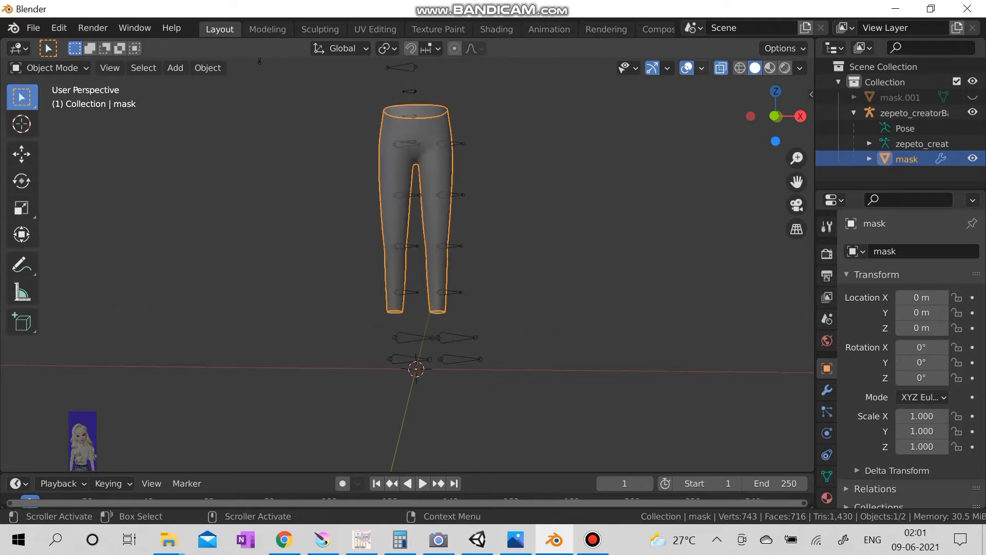
{"action": "key", "text": "alt+z"}
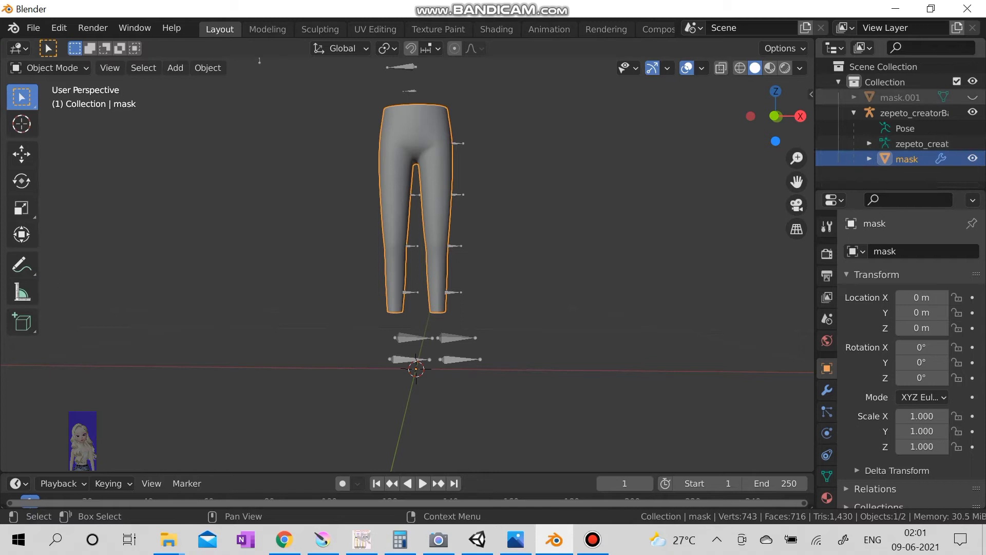
{"action": "key", "text": "alt+h"}
Step: Sculpt the trousers with the Layer brush over the thighs, checking from behind, above and below
{"action": "left_click", "coordinate": [51, 68]}
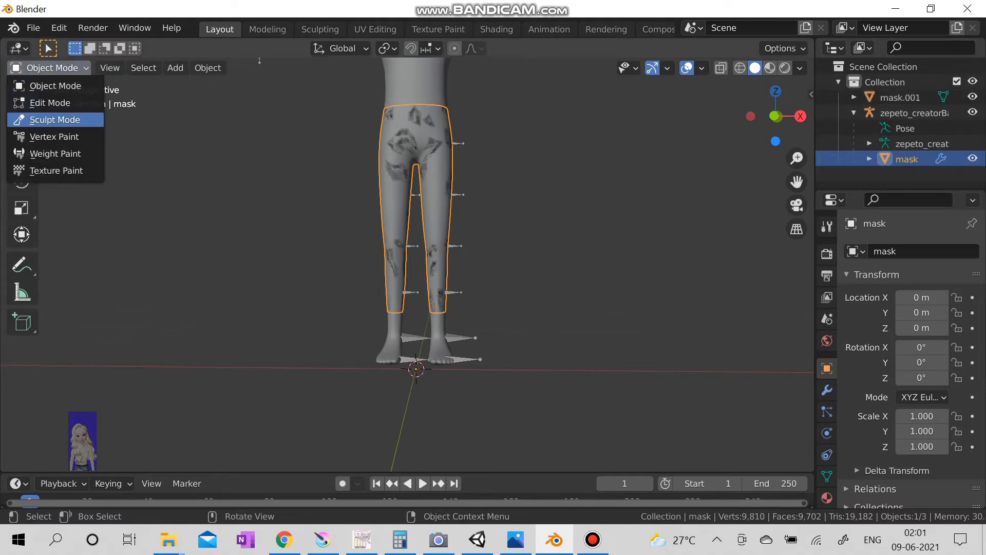
{"action": "left_click", "coordinate": [54, 120]}
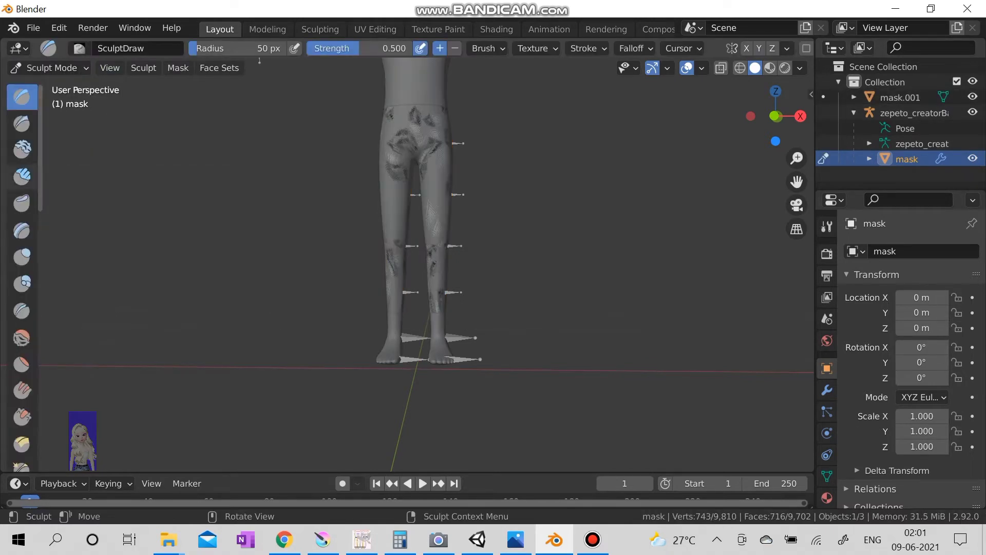
{"action": "left_click", "coordinate": [21, 230]}
{"action": "scroll", "coordinate": [22, 229], "scroll_direction": "down", "scroll_amount": 2}
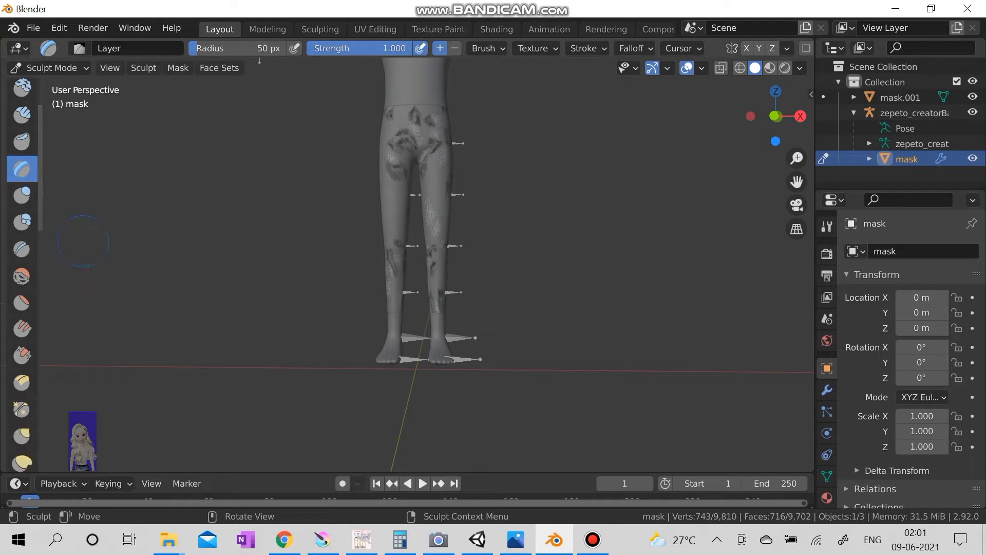
{"action": "scroll", "coordinate": [389, 161], "scroll_direction": "down", "scroll_amount": 3}
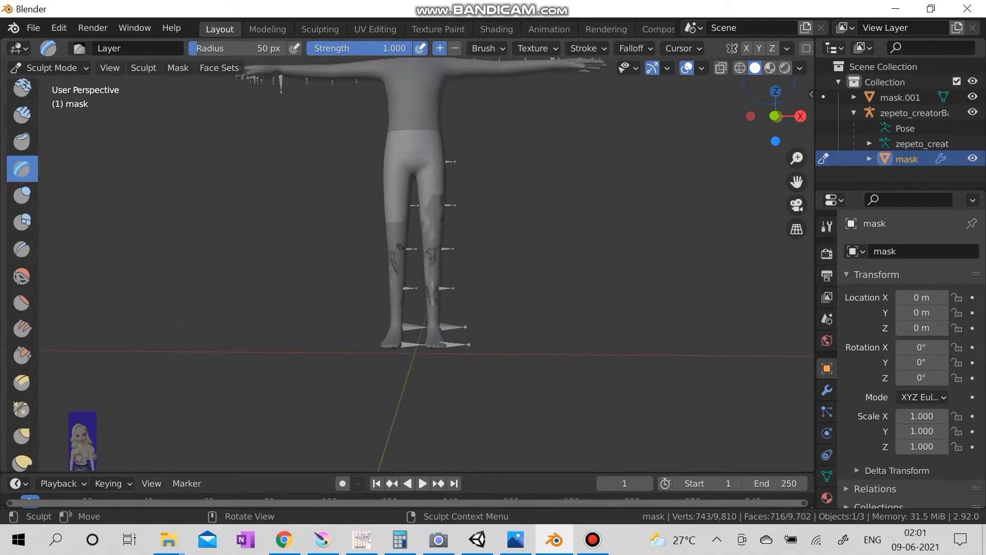
{"action": "key", "text": "ctrl+z"}
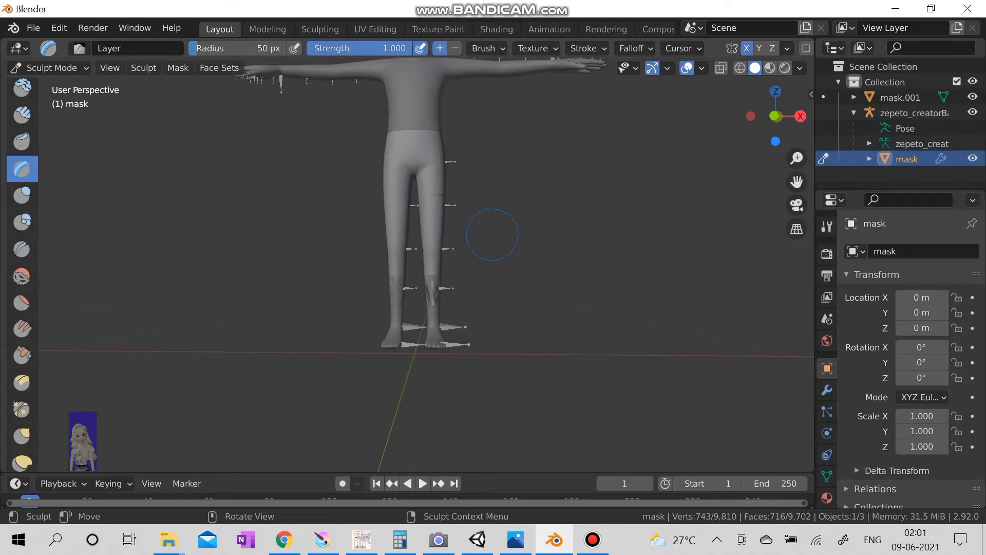
{"action": "middle_click_drag", "start_coordinate": [474, 229], "coordinate": [474, 229]}
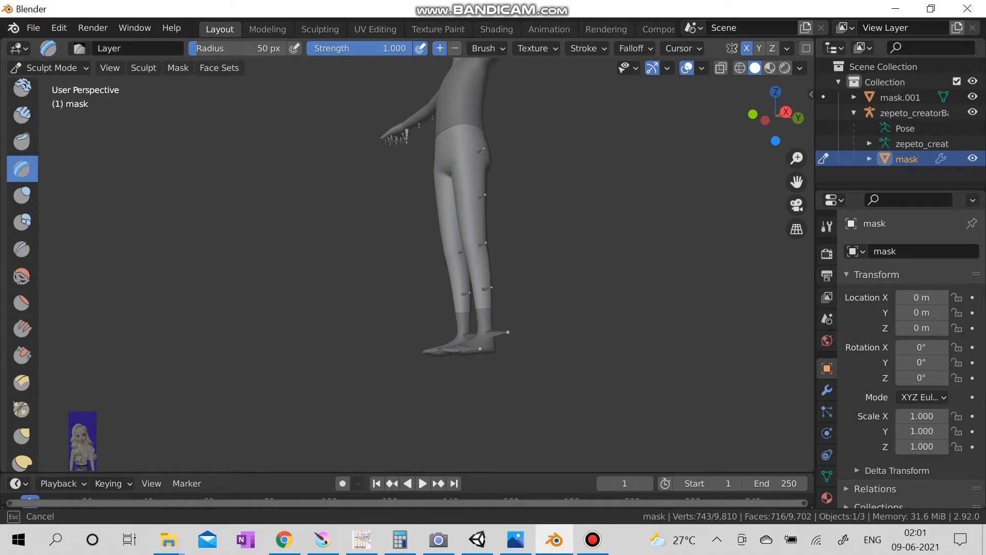
{"action": "middle_click_drag", "start_coordinate": [258, 276], "coordinate": [258, 276]}
{"action": "mouse_move", "coordinate": [303, 355]}
{"action": "middle_mouse_down"}
{"action": "mouse_move", "coordinate": [159, 264]}
{"action": "mouse_move", "coordinate": [137, 201]}
{"action": "middle_mouse_up"}
{"action": "scroll", "coordinate": [303, 355], "scroll_direction": "down", "scroll_amount": 3}
{"action": "scroll", "coordinate": [174, 264], "scroll_direction": "up", "scroll_amount": 4}
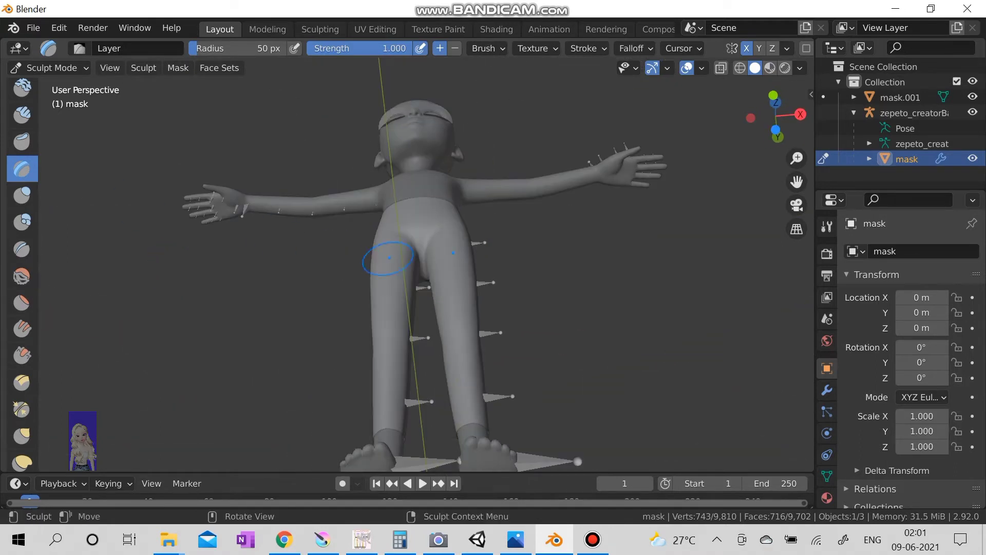
{"action": "mouse_move", "coordinate": [390, 260]}
{"action": "middle_mouse_down"}
{"action": "mouse_move", "coordinate": [389, 231]}
{"action": "mouse_move", "coordinate": [432, 247]}
{"action": "mouse_move", "coordinate": [394, 340]}
{"action": "mouse_move", "coordinate": [371, 220]}
{"action": "middle_mouse_up"}
{"action": "scroll", "coordinate": [389, 231], "scroll_direction": "down", "scroll_amount": 4}
{"action": "scroll", "coordinate": [393, 356], "scroll_direction": "up", "scroll_amount": 3}
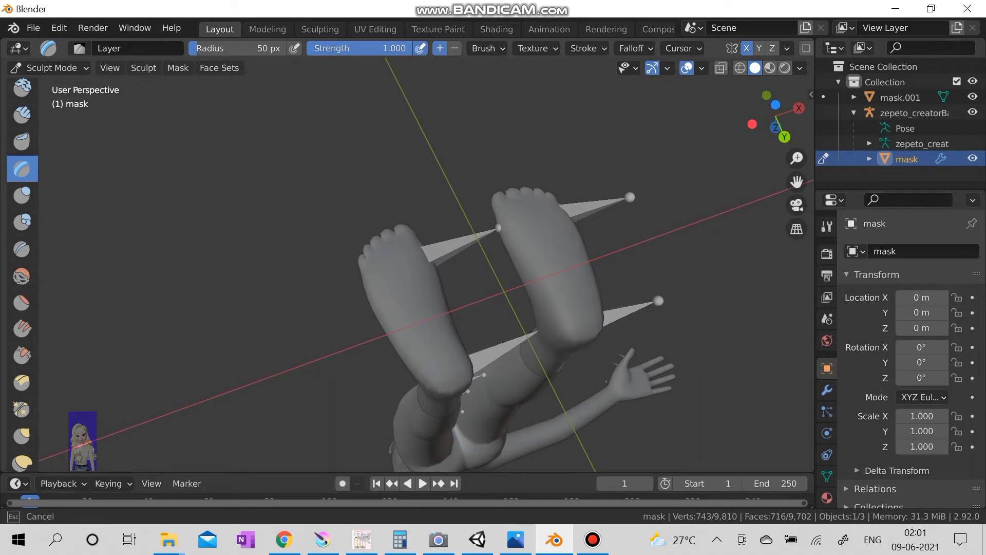
{"action": "scroll", "coordinate": [472, 438], "scroll_direction": "down", "scroll_amount": 5}
{"action": "scroll", "coordinate": [472, 438], "scroll_direction": "down", "scroll_amount": 2}
{"action": "mouse_move", "coordinate": [473, 438]}
{"action": "middle_mouse_down"}
{"action": "mouse_move", "coordinate": [401, 293]}
{"action": "mouse_move", "coordinate": [409, 217]}
{"action": "middle_mouse_up"}
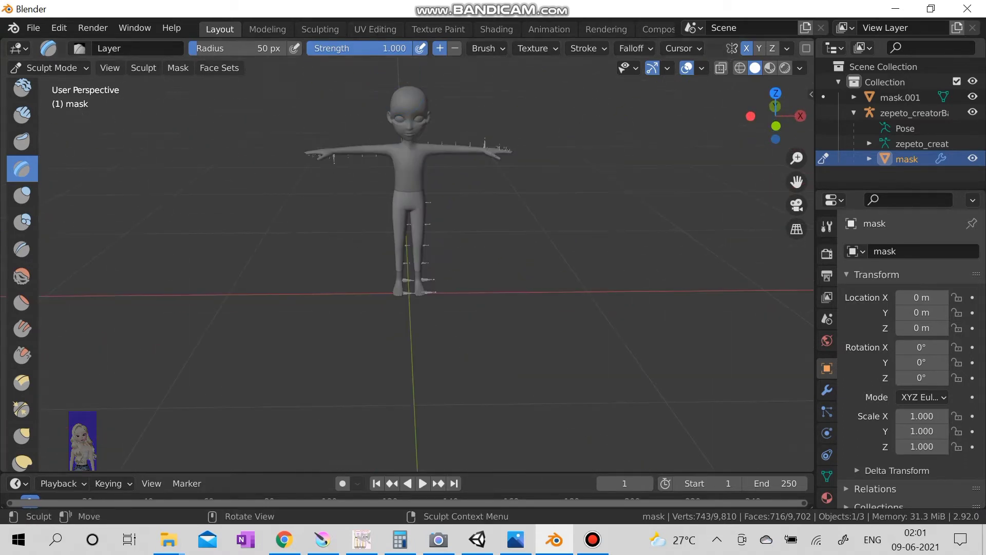
{"action": "left_click", "coordinate": [52, 68]}
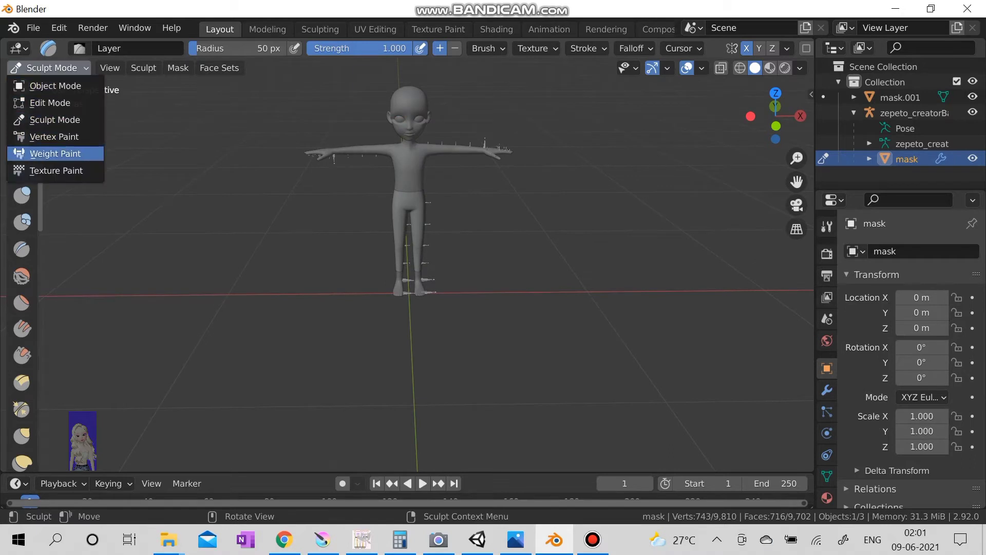
Step: Vertex-paint the trouser legs dark with the F Subtract brush, checking front and back
{"action": "left_click", "coordinate": [54, 136]}
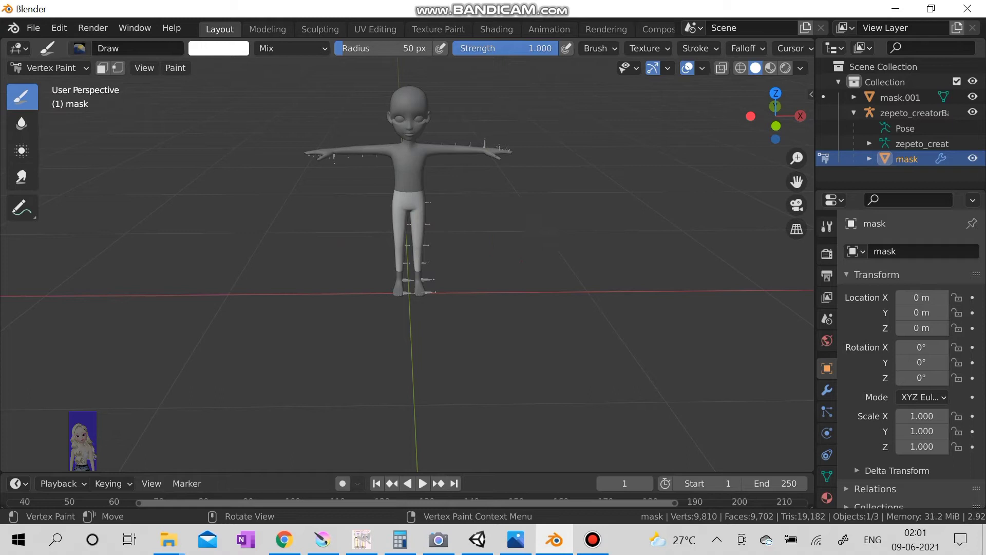
{"action": "left_click", "coordinate": [80, 48]}
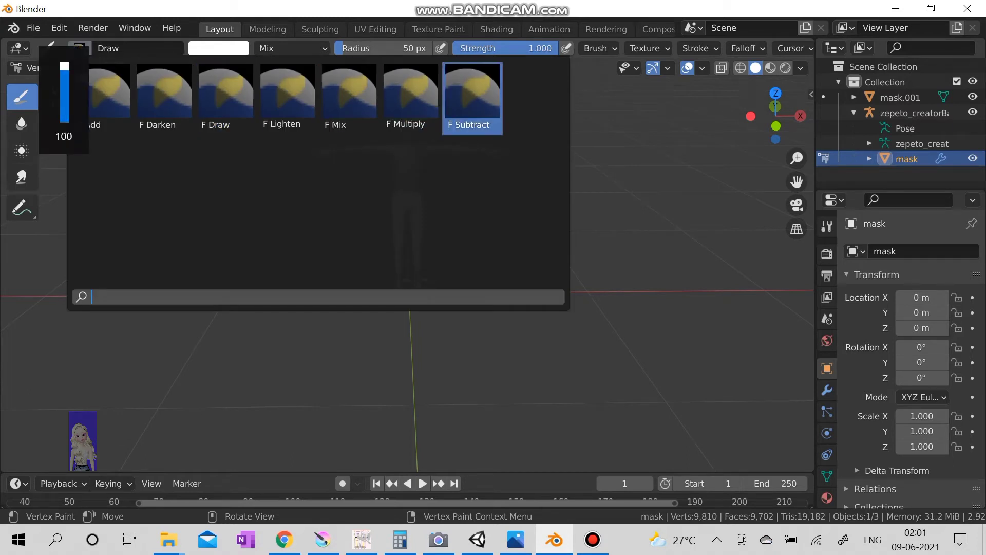
{"action": "left_click", "coordinate": [471, 96]}
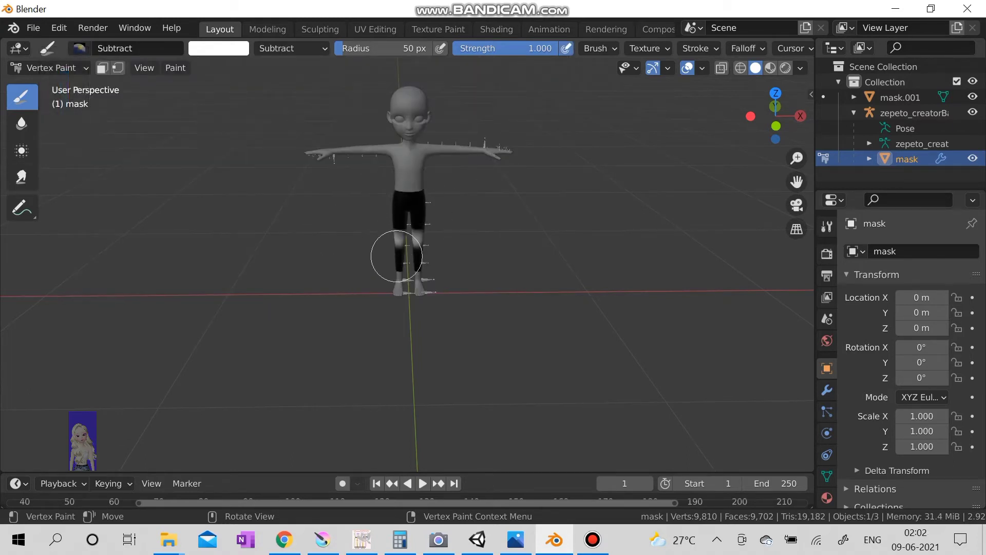
{"action": "left_click_drag", "start_coordinate": [405, 277], "coordinate": [405, 213]}
{"action": "middle_click_drag", "start_coordinate": [405, 214], "coordinate": [639, 213]}
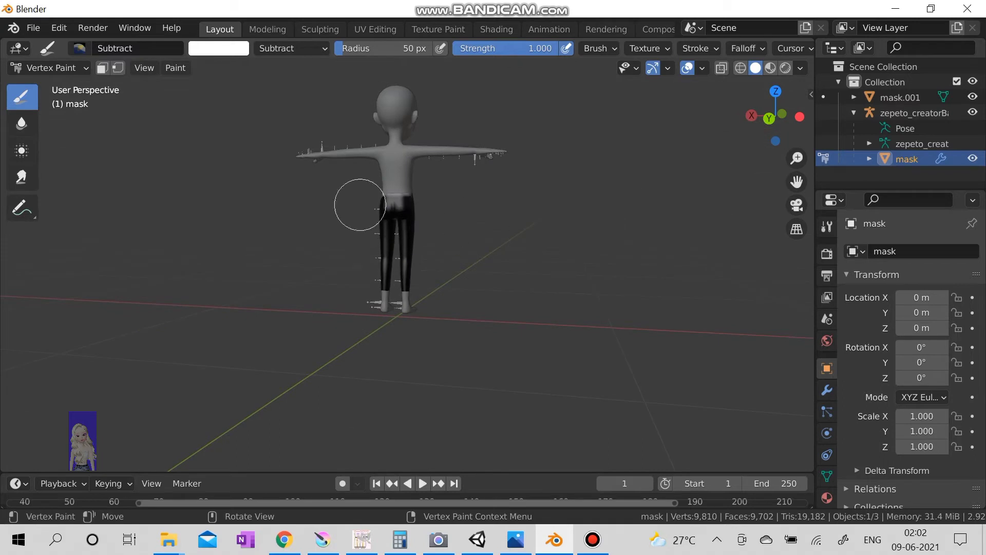
{"action": "mouse_move", "coordinate": [352, 180]}
{"action": "middle_mouse_down"}
{"action": "mouse_move", "coordinate": [371, 185]}
{"action": "mouse_move", "coordinate": [436, 404]}
{"action": "middle_mouse_up"}
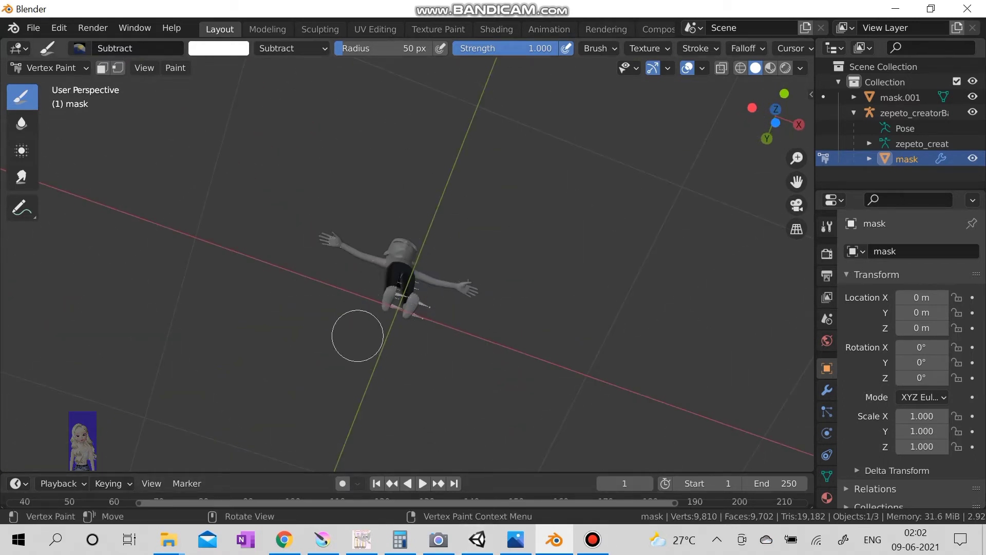
{"action": "middle_click_drag", "start_coordinate": [392, 302], "coordinate": [393, 193]}
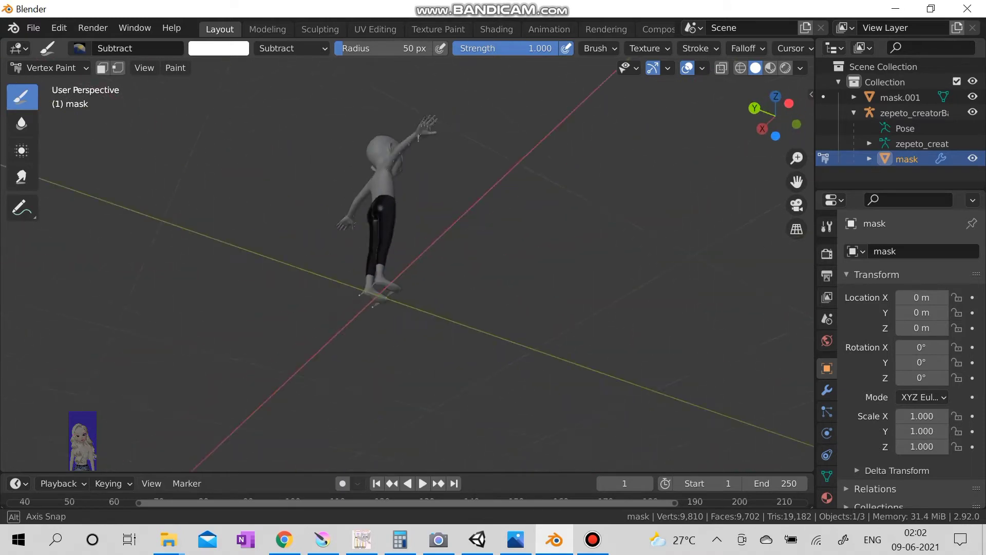
{"action": "left_click", "coordinate": [50, 68]}
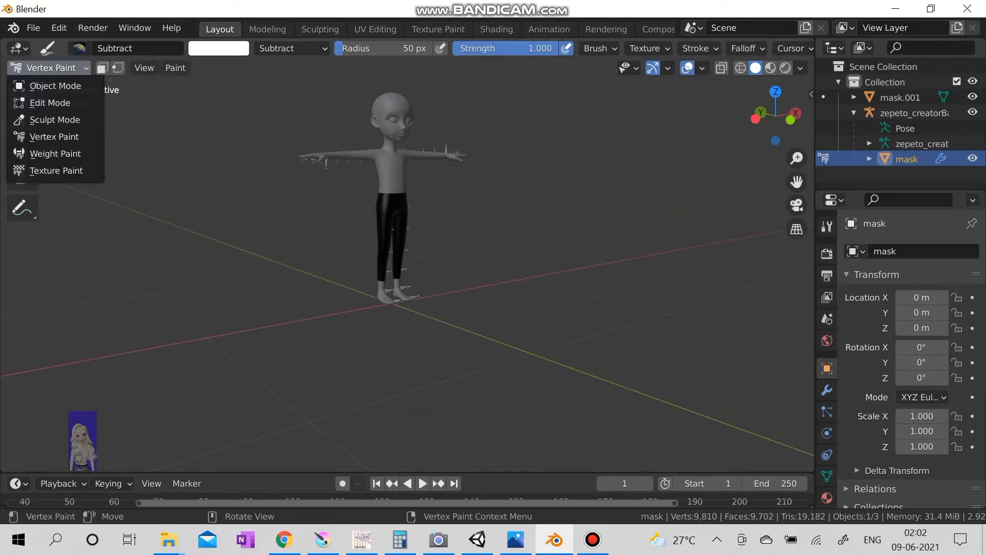
Step: Enter Edit Mode on the pants, select the upper-thigh loop and switch to edge select
{"action": "left_click", "coordinate": [46, 87]}
{"action": "left_click", "coordinate": [51, 68]}
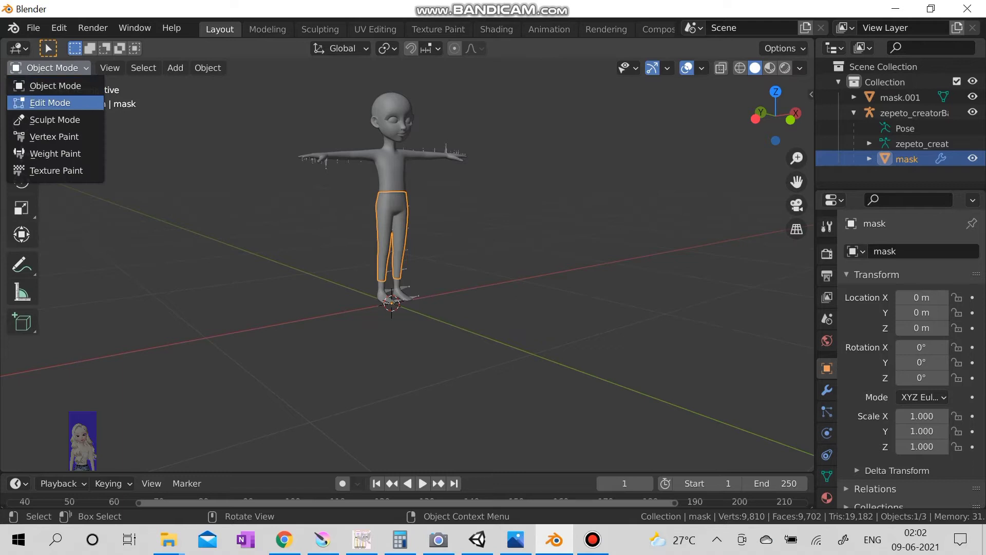
{"action": "left_click", "coordinate": [47, 102]}
{"action": "scroll", "coordinate": [424, 262], "scroll_direction": "up", "scroll_amount": 5}
{"action": "middle_click_drag", "start_coordinate": [424, 262], "coordinate": [417, 255]}
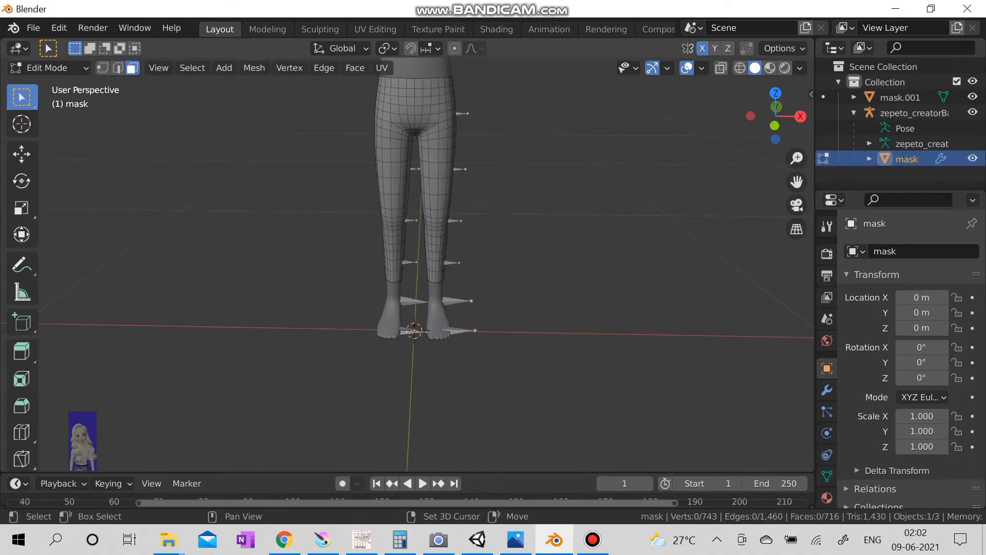
{"action": "key", "text": "alt"}
{"action": "left_click", "coordinate": [416, 116], "text": "alt"}
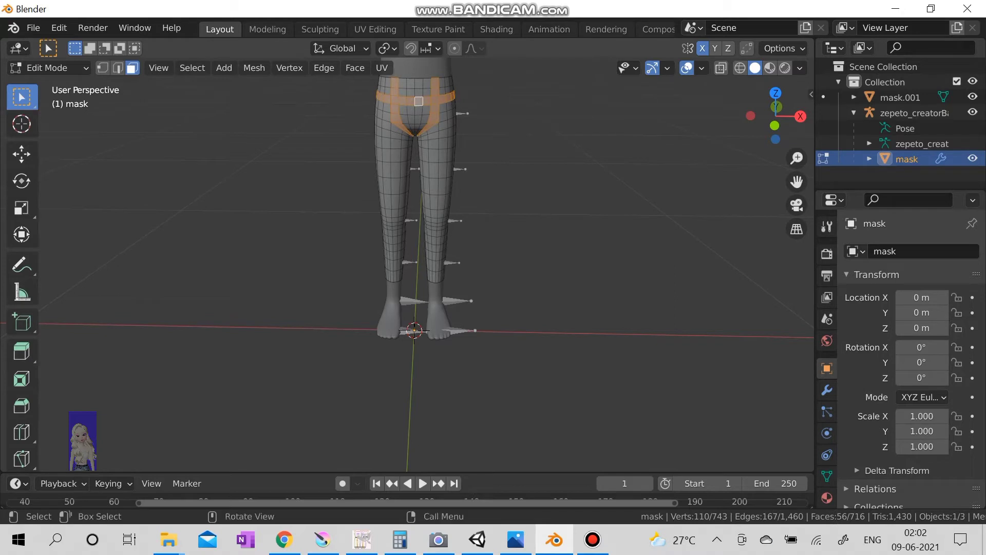
{"action": "left_click", "coordinate": [416, 133]}
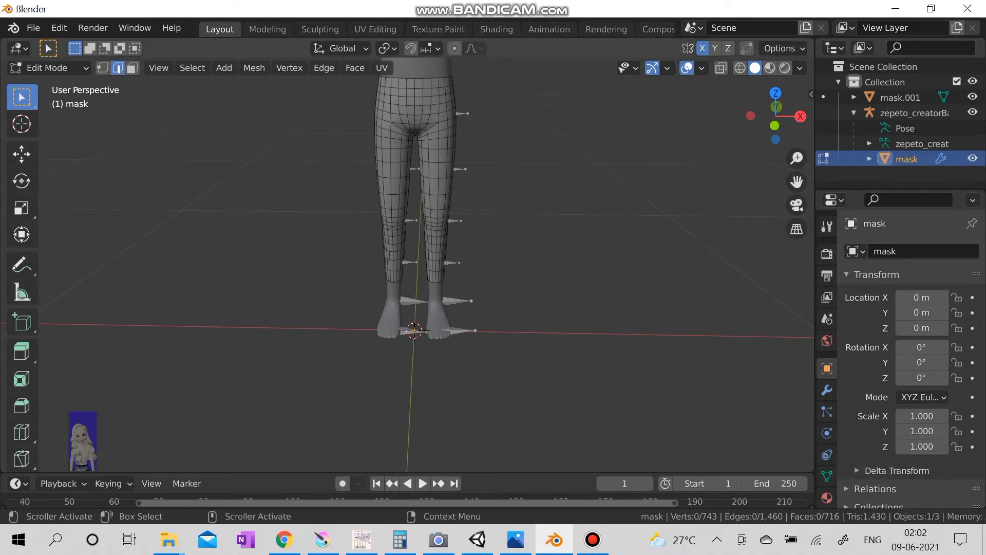
Step: Start the Shortcut VUr keystroke display from the sidebar and collapse its panel
{"action": "left_click", "coordinate": [811, 95]}
{"action": "left_click", "coordinate": [807, 208]}
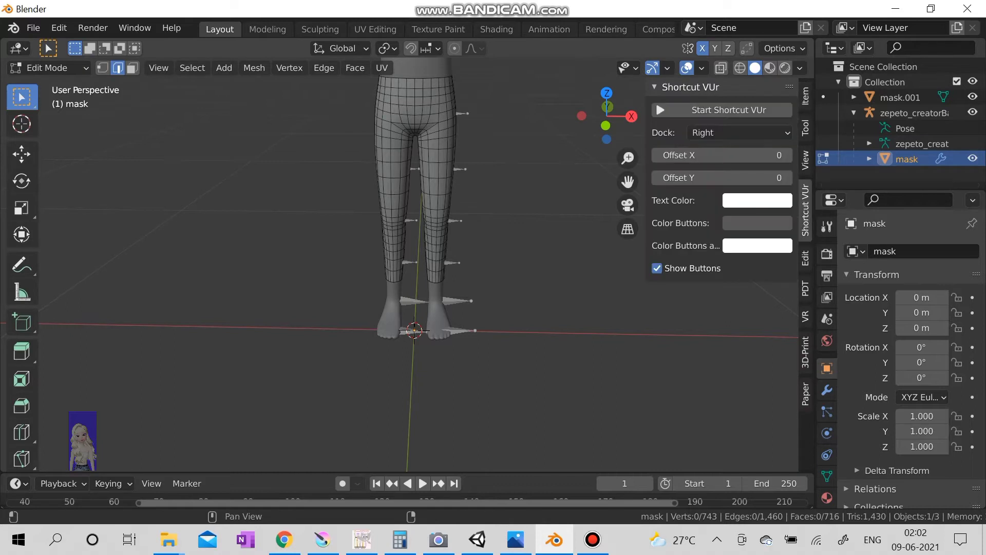
{"action": "left_click", "coordinate": [725, 110]}
{"action": "left_click", "coordinate": [691, 86]}
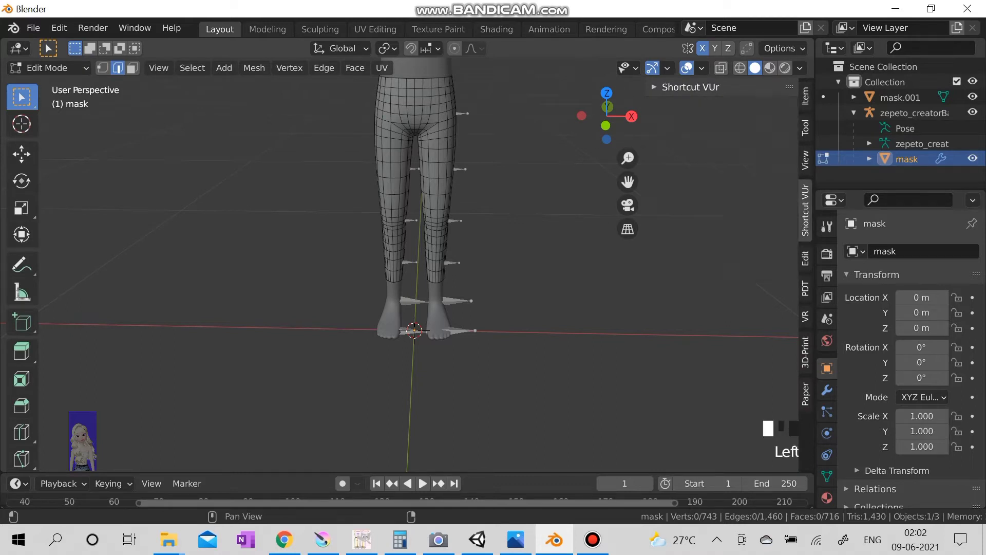
Step: Select the front centre edge loop and orbit around the legs
{"action": "left_click", "coordinate": [420, 131], "text": "alt+shift"}
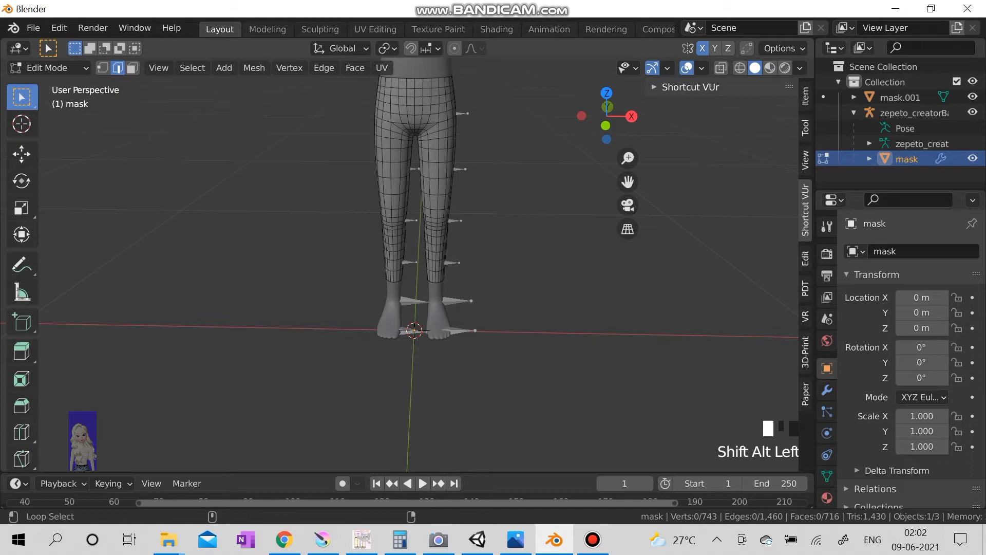
{"action": "middle_click_drag", "start_coordinate": [421, 131], "coordinate": [431, 135]}
{"action": "middle_click_drag", "start_coordinate": [420, 232], "coordinate": [416, 231]}
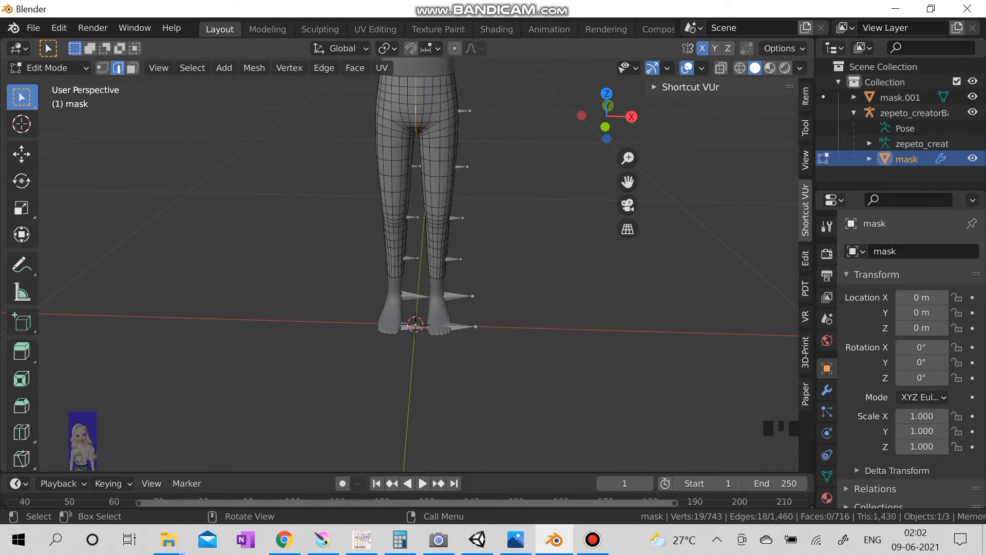
{"action": "key", "text": "shift"}
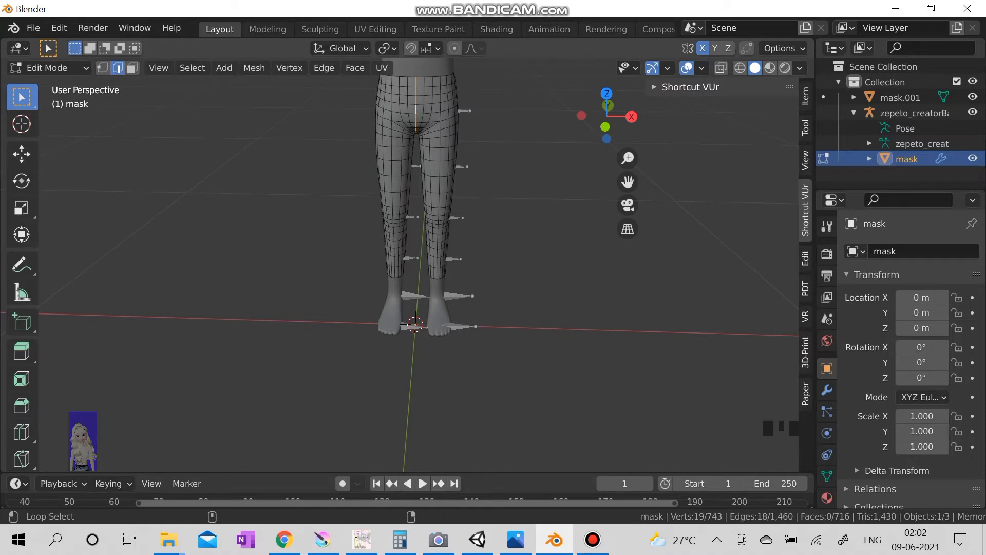
Step: Add the crotch and hip edge loops, then orbit to a rear view of the hips
{"action": "left_click", "coordinate": [429, 126], "text": "alt+shift"}
{"action": "left_click", "coordinate": [445, 121], "text": "alt+shift"}
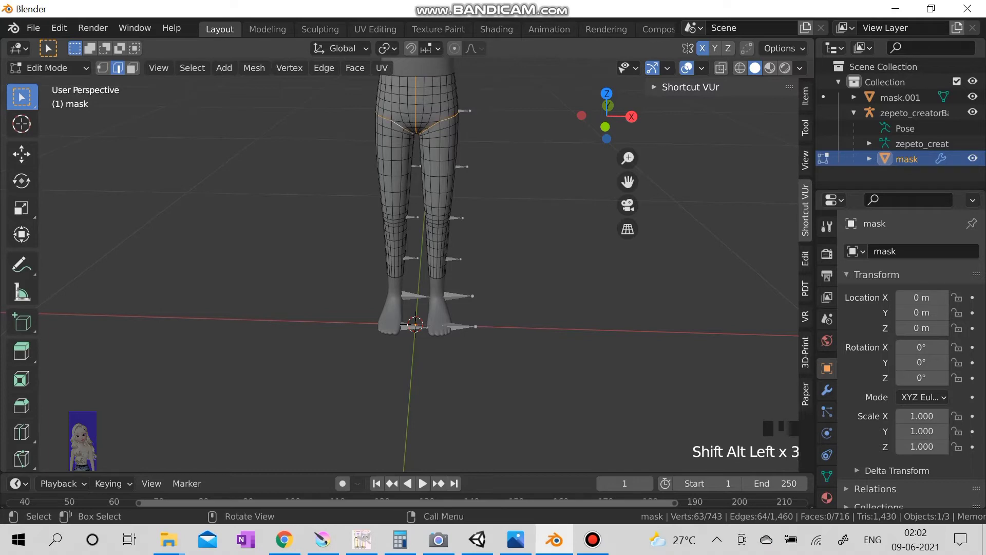
{"action": "mouse_move", "coordinate": [417, 232]}
{"action": "middle_mouse_down"}
{"action": "mouse_move", "coordinate": [439, 277]}
{"action": "mouse_move", "coordinate": [417, 247]}
{"action": "mouse_move", "coordinate": [417, 216]}
{"action": "middle_mouse_up"}
{"action": "scroll", "coordinate": [416, 270], "scroll_direction": "up", "scroll_amount": 4}
{"action": "scroll", "coordinate": [416, 270], "scroll_direction": "up", "scroll_amount": 3}
{"action": "mouse_move", "coordinate": [416, 269]}
{"action": "middle_mouse_down"}
{"action": "mouse_move", "coordinate": [416, 232]}
{"action": "mouse_move", "coordinate": [448, 170]}
{"action": "middle_mouse_up"}
{"action": "scroll", "coordinate": [416, 262], "scroll_direction": "down", "scroll_amount": 2}
{"action": "scroll", "coordinate": [416, 262], "scroll_direction": "down", "scroll_amount": 2}
{"action": "scroll", "coordinate": [416, 262], "scroll_direction": "down", "scroll_amount": 2}
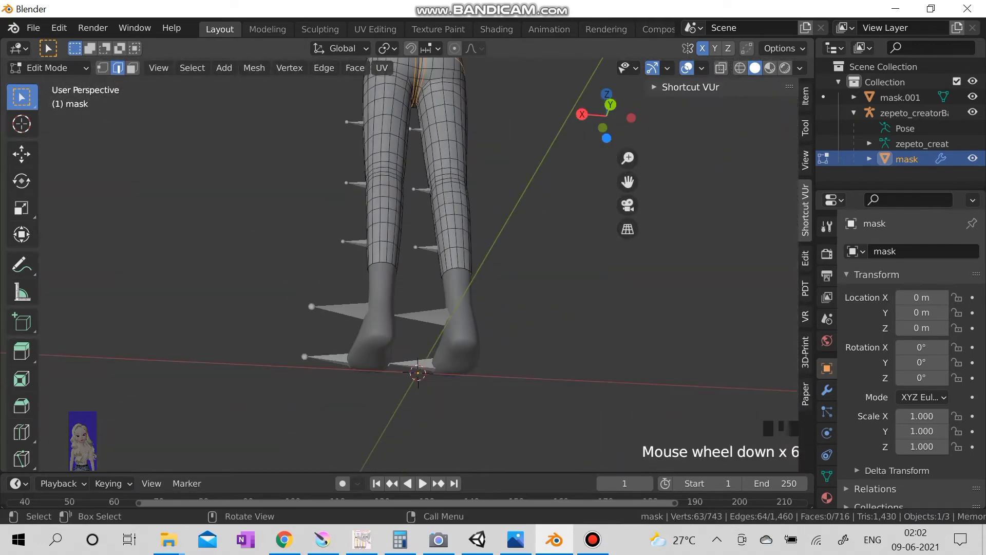
{"action": "scroll", "coordinate": [416, 263], "scroll_direction": "down", "scroll_amount": 1}
{"action": "scroll", "coordinate": [417, 263], "scroll_direction": "down", "scroll_amount": 2}
{"action": "mouse_move", "coordinate": [416, 262]}
{"action": "middle_mouse_down"}
{"action": "mouse_move", "coordinate": [416, 224]}
{"action": "mouse_move", "coordinate": [401, 297]}
{"action": "mouse_move", "coordinate": [401, 401]}
{"action": "middle_mouse_up"}
{"action": "scroll", "coordinate": [416, 263], "scroll_direction": "up", "scroll_amount": 3}
{"action": "middle_click_drag", "start_coordinate": [416, 262], "coordinate": [416, 231]}
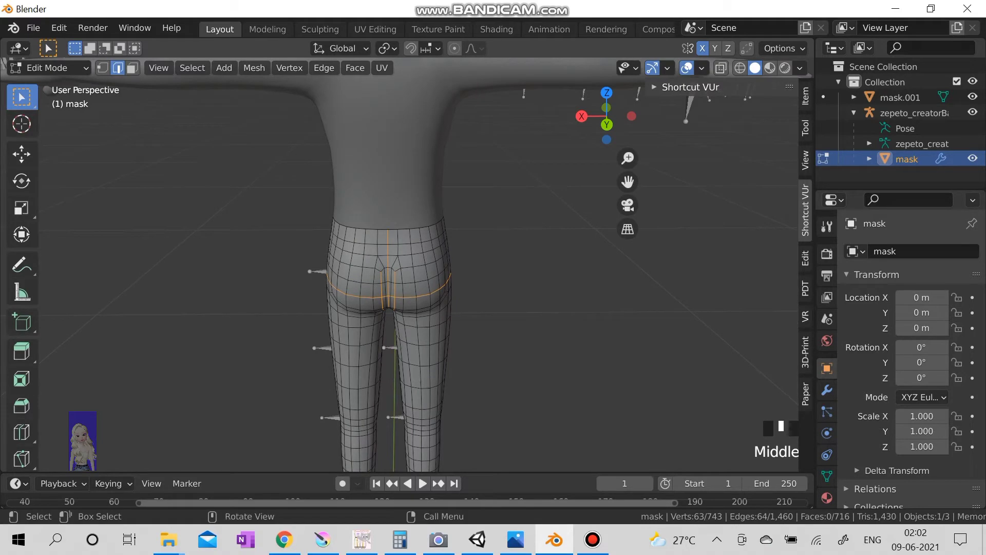
{"action": "scroll", "coordinate": [416, 262], "scroll_direction": "up", "scroll_amount": 3}
{"action": "scroll", "coordinate": [416, 262], "scroll_direction": "up", "scroll_amount": 3}
{"action": "mouse_move", "coordinate": [417, 262]}
{"action": "middle_mouse_down"}
{"action": "mouse_move", "coordinate": [431, 262]}
{"action": "mouse_move", "coordinate": [408, 254]}
{"action": "middle_mouse_up"}
Step: Add the centre-back, seat and waistband edges, undoing one wrong loop
{"action": "key", "text": "shift"}
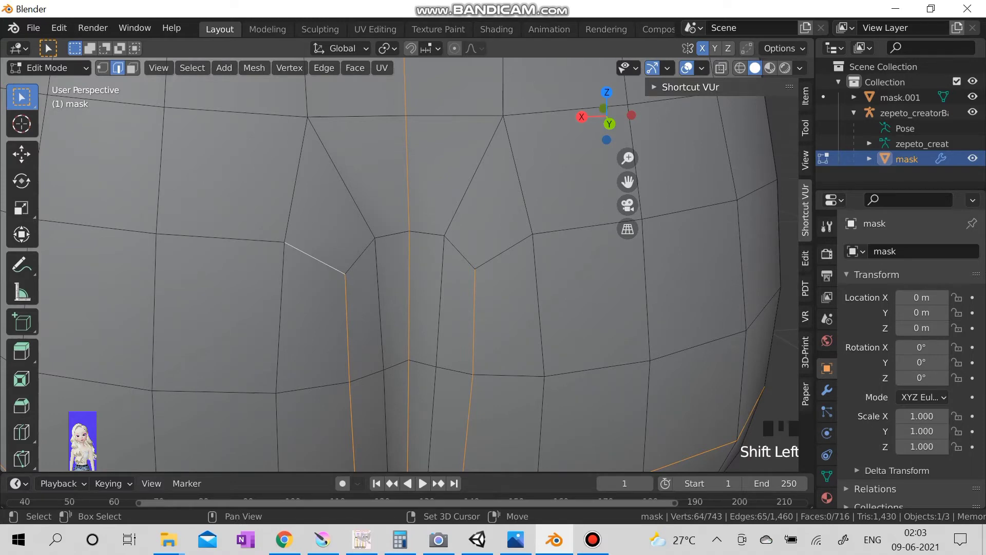
{"action": "left_click", "coordinate": [503, 251], "text": "shift"}
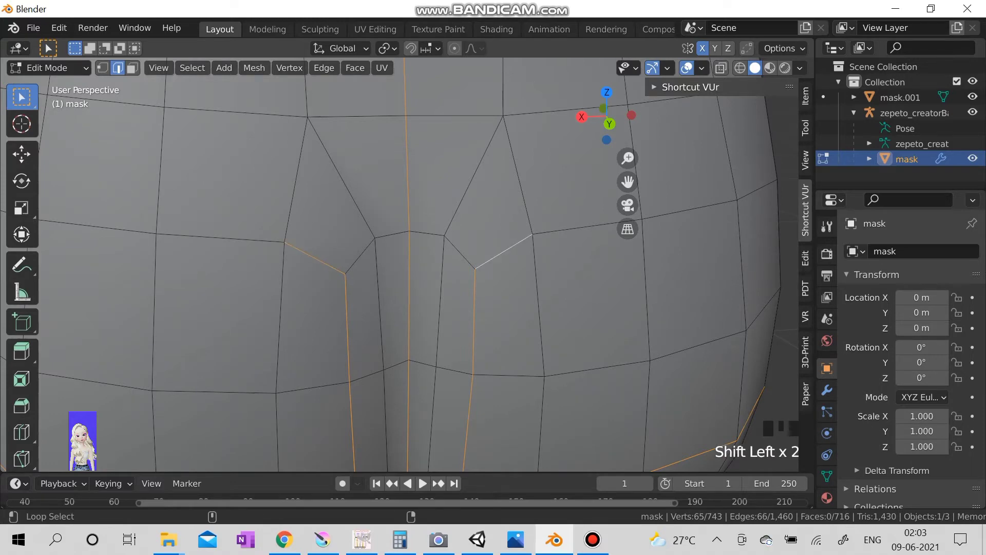
{"action": "left_click", "coordinate": [281, 347], "text": "alt+shift"}
{"action": "scroll", "coordinate": [409, 262], "scroll_direction": "down", "scroll_amount": 2}
{"action": "scroll", "coordinate": [409, 262], "scroll_direction": "down", "scroll_amount": 1}
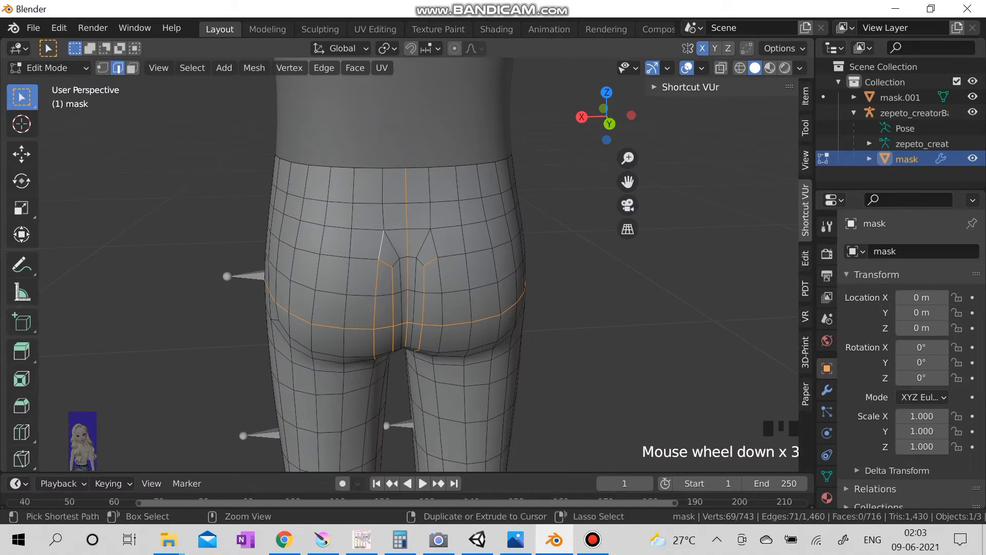
{"action": "key", "text": "ctrl+z"}
{"action": "scroll", "coordinate": [409, 262], "scroll_direction": "up", "scroll_amount": 3}
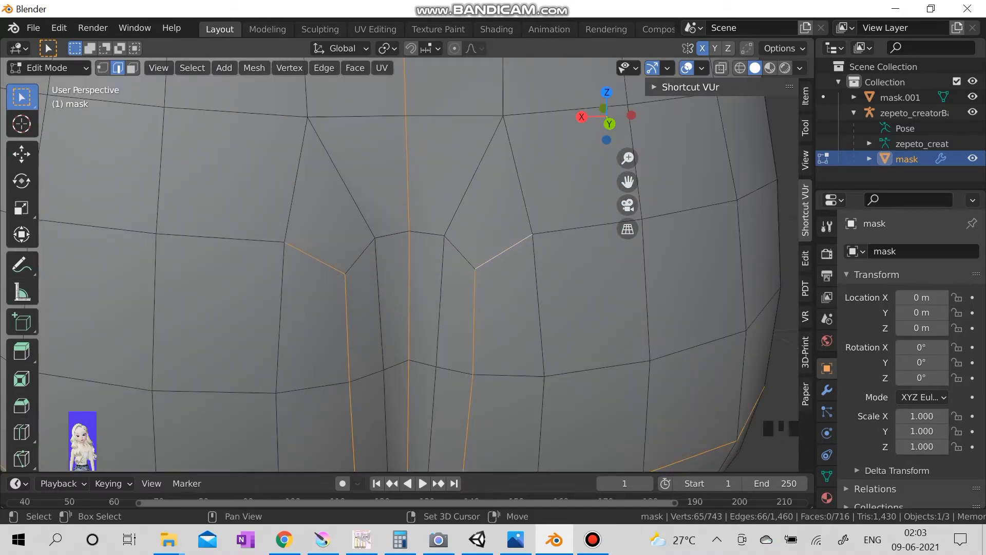
{"action": "left_click", "coordinate": [504, 251], "text": "shift"}
{"action": "left_click", "coordinate": [519, 174], "text": "shift"}
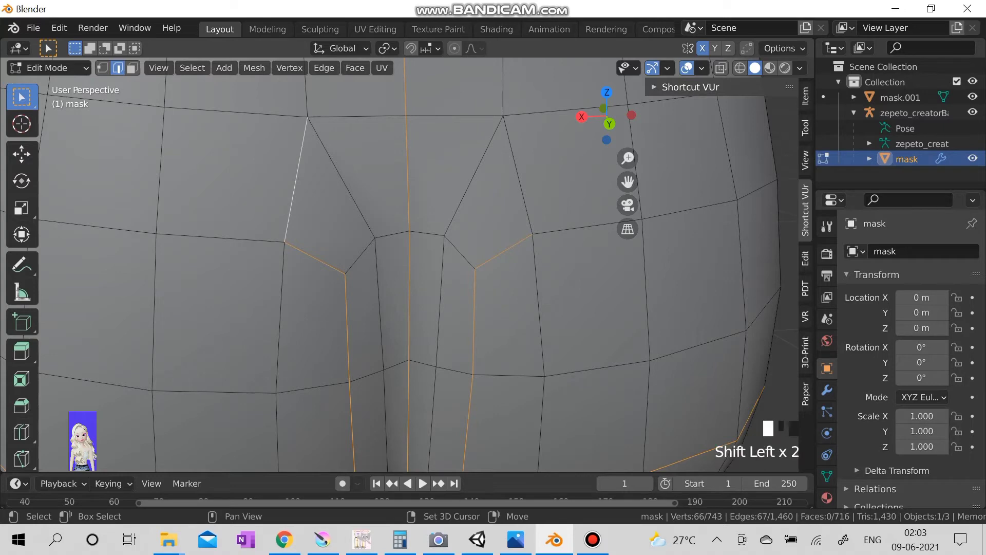
{"action": "scroll", "coordinate": [518, 174], "scroll_direction": "down", "scroll_amount": 1}
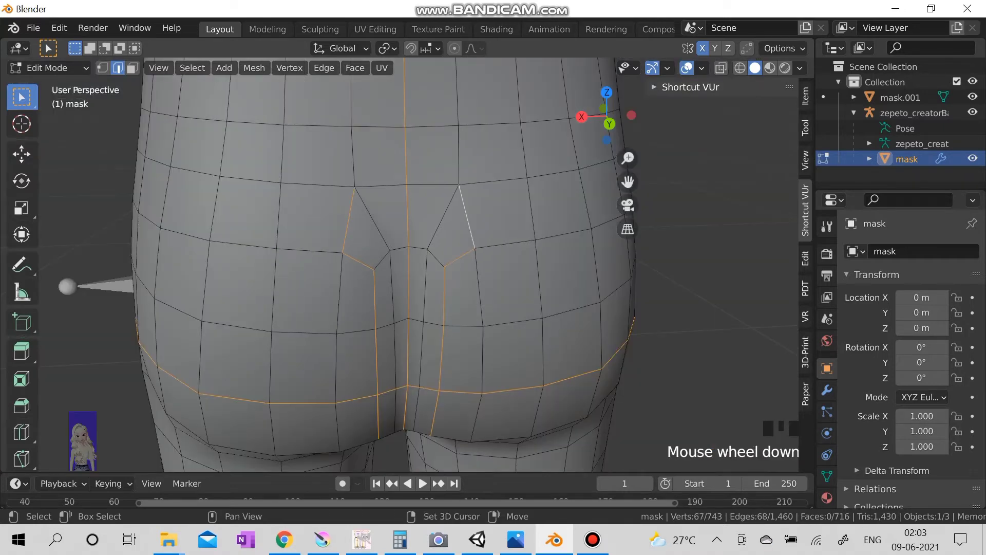
{"action": "left_click", "coordinate": [352, 157], "text": "shift"}
{"action": "left_click", "coordinate": [460, 156], "text": "shift"}
{"action": "scroll", "coordinate": [386, 262], "scroll_direction": "down", "scroll_amount": 1}
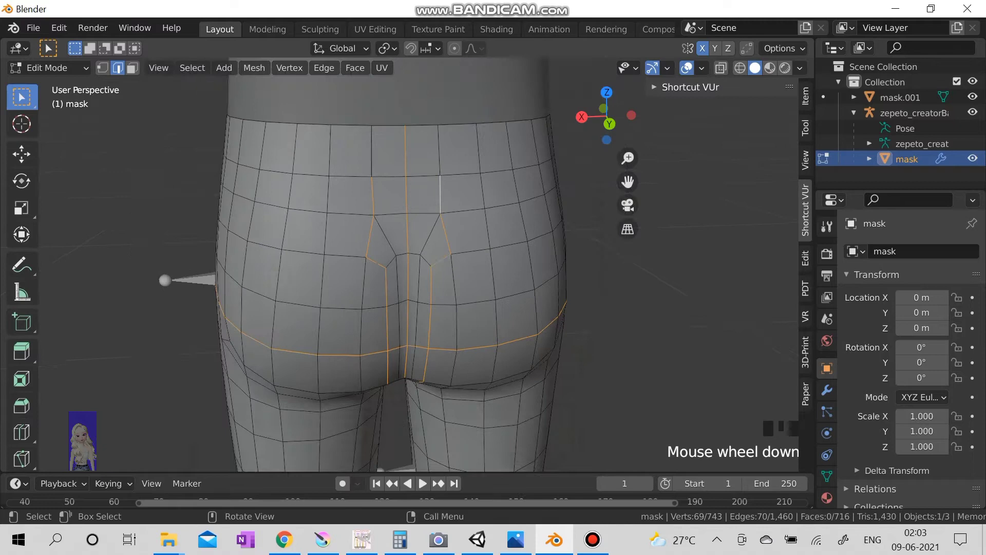
{"action": "scroll", "coordinate": [385, 262], "scroll_direction": "down", "scroll_amount": 1}
{"action": "left_click", "coordinate": [383, 185], "text": "shift"}
{"action": "left_click", "coordinate": [359, 185], "text": "shift"}
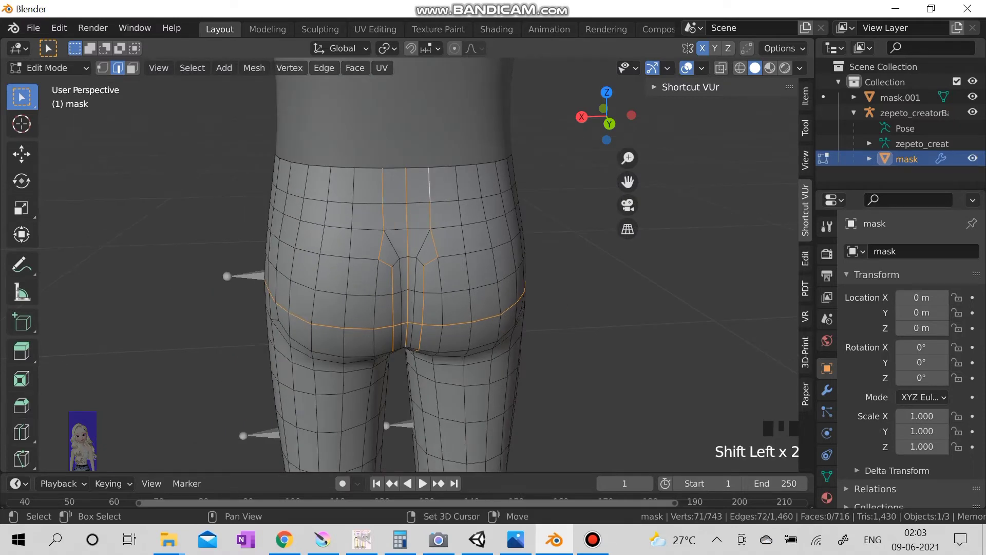
{"action": "right_click", "coordinate": [370, 224]}
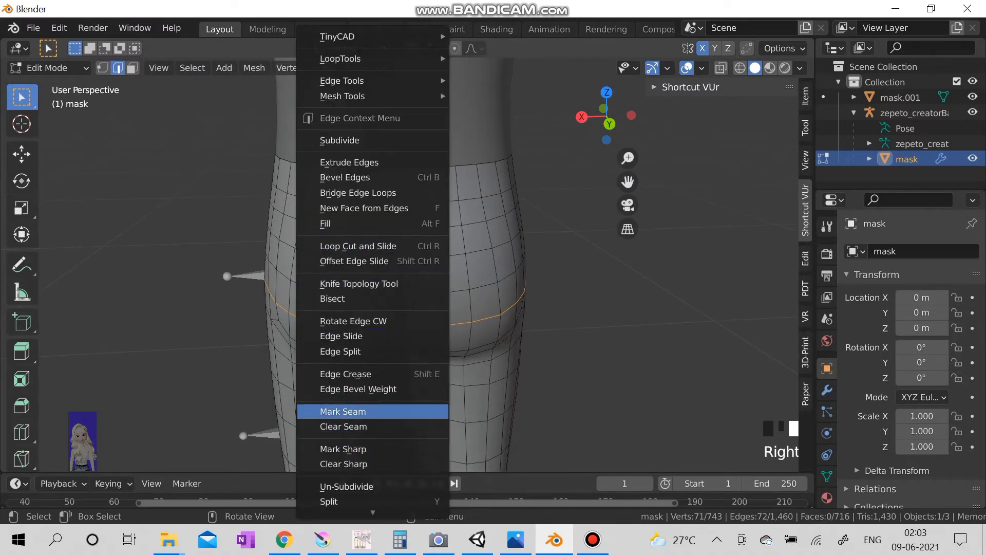
{"action": "left_click", "coordinate": [343, 412]}
{"action": "middle_click_drag", "start_coordinate": [385, 262], "coordinate": [570, 262]}
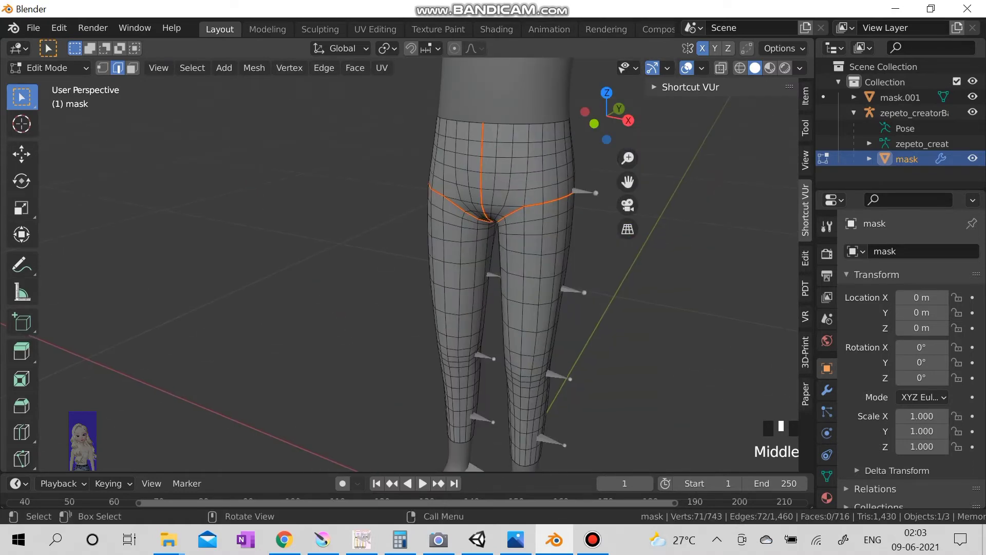
{"action": "mouse_move", "coordinate": [493, 308]}
{"action": "middle_mouse_down"}
{"action": "mouse_move", "coordinate": [586, 308]}
{"action": "mouse_move", "coordinate": [524, 308]}
{"action": "middle_mouse_up"}
{"action": "left_click", "coordinate": [232, 309]}
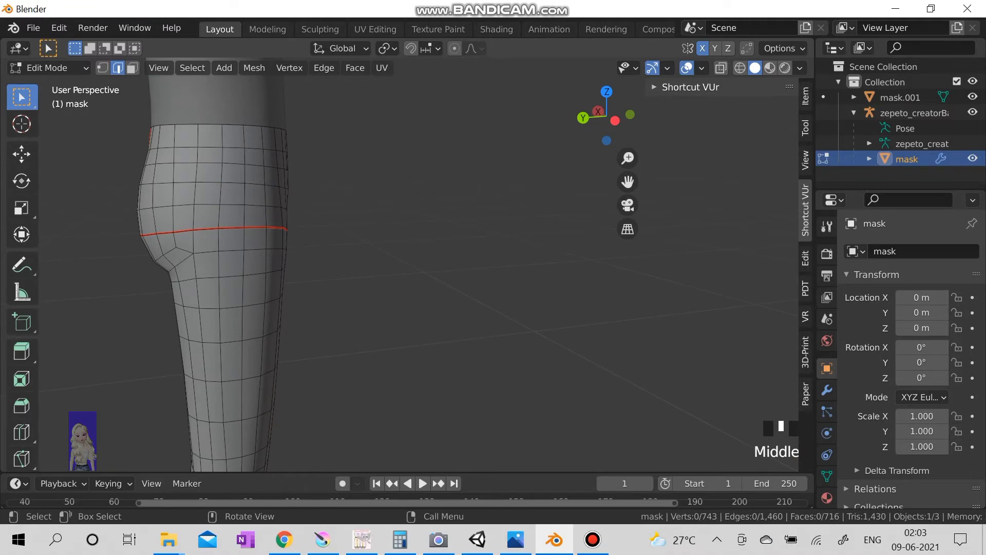
{"action": "left_click", "coordinate": [241, 324], "text": "alt+shift"}
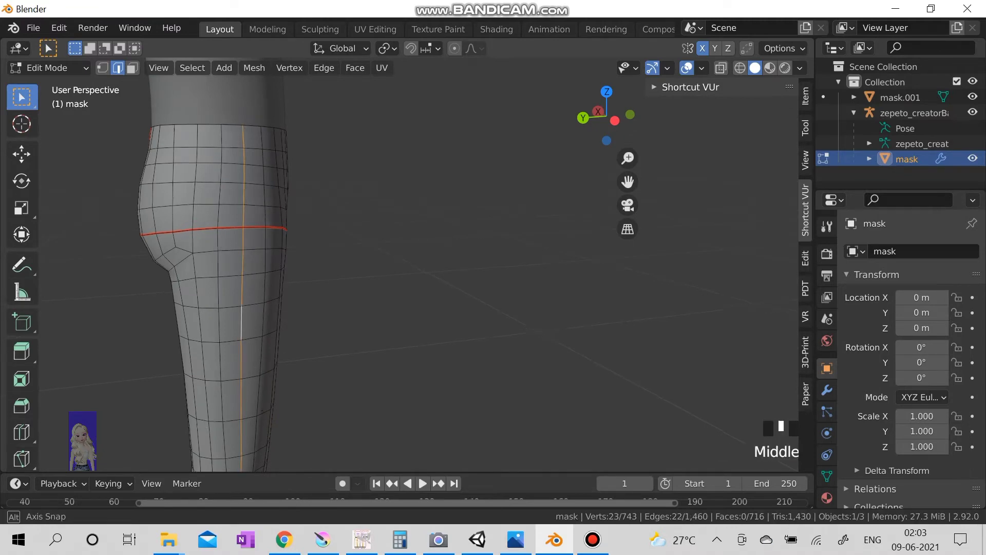
{"action": "middle_click_drag", "start_coordinate": [620, 370], "coordinate": [620, 370]}
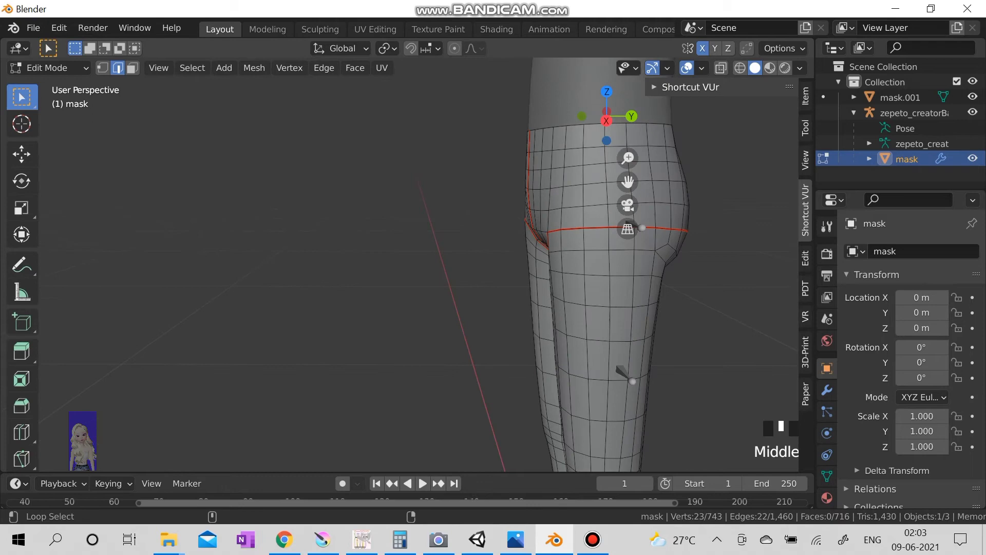
{"action": "left_click", "coordinate": [608, 371], "text": "alt+shift"}
{"action": "middle_click_drag", "start_coordinate": [608, 370], "coordinate": [493, 308]}
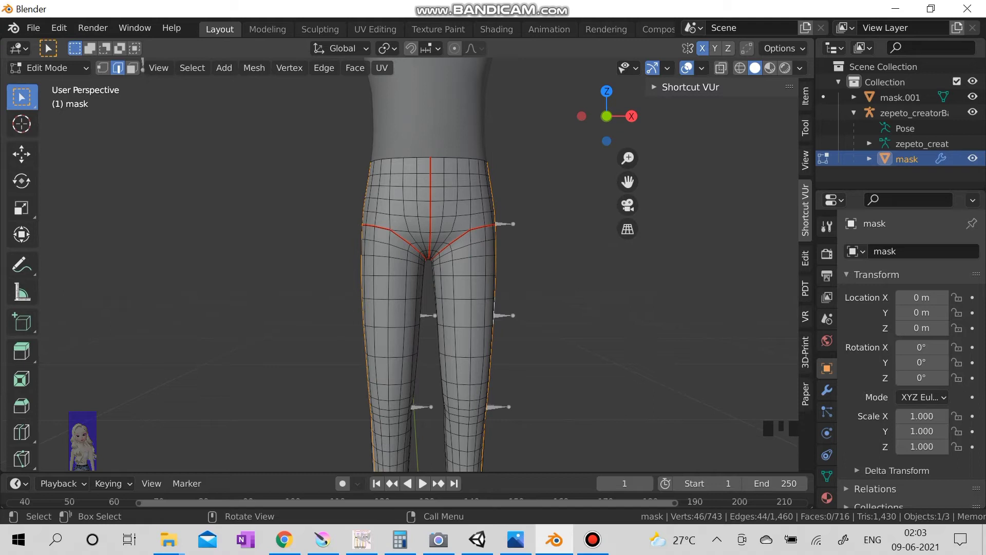
{"action": "right_click", "coordinate": [389, 412]}
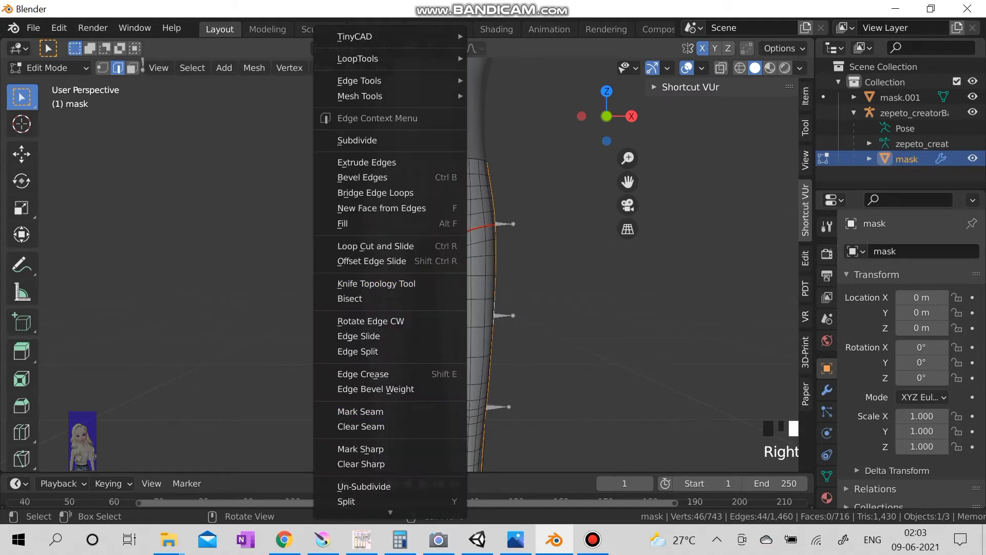
{"action": "left_click", "coordinate": [370, 412]}
{"action": "left_click", "coordinate": [308, 385]}
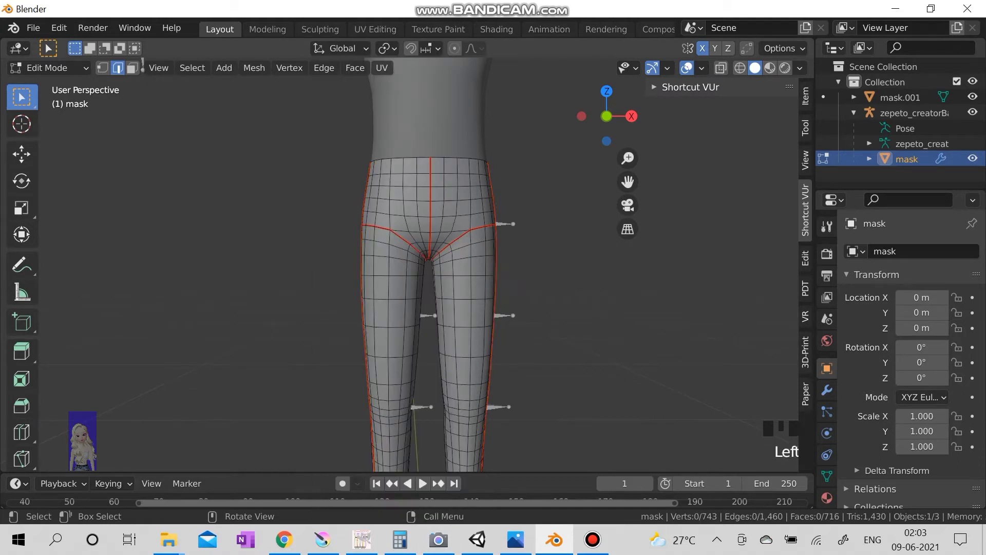
{"action": "middle_click_drag", "start_coordinate": [431, 309], "coordinate": [462, 308]}
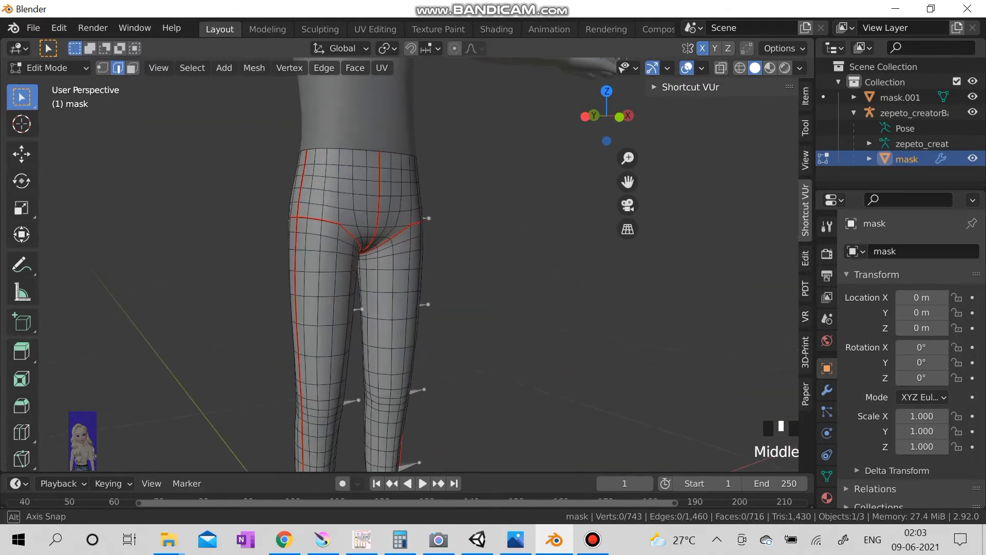
{"action": "scroll", "coordinate": [424, 270], "scroll_direction": "down", "scroll_amount": 1}
{"action": "scroll", "coordinate": [424, 271], "scroll_direction": "down", "scroll_amount": 2}
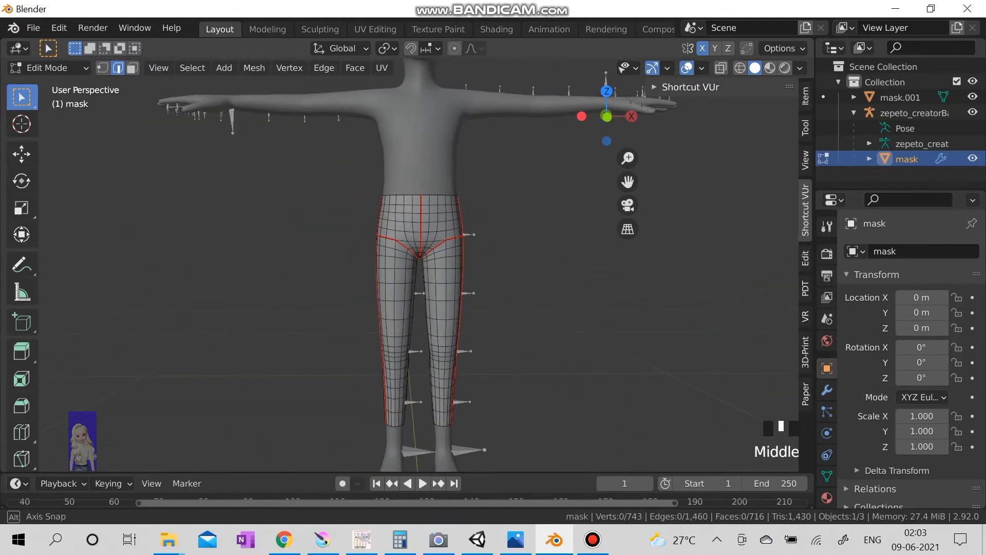
{"action": "mouse_move", "coordinate": [424, 270]}
{"action": "middle_mouse_down"}
{"action": "mouse_move", "coordinate": [501, 270]}
{"action": "mouse_move", "coordinate": [370, 270]}
{"action": "mouse_move", "coordinate": [493, 270]}
{"action": "middle_mouse_up"}
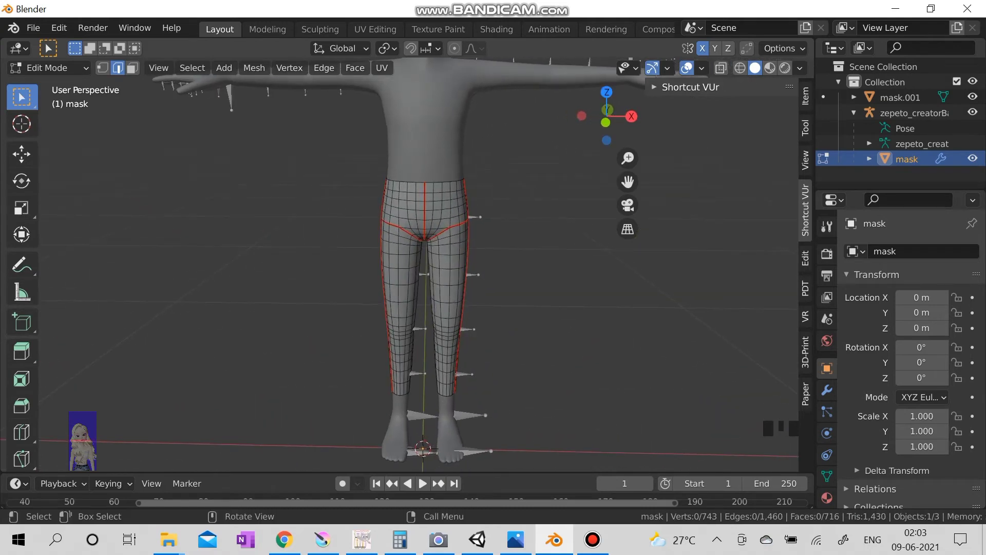
{"action": "scroll", "coordinate": [424, 270], "scroll_direction": "up", "scroll_amount": 4}
{"action": "mouse_move", "coordinate": [424, 270]}
{"action": "middle_mouse_down"}
{"action": "mouse_move", "coordinate": [293, 270]}
{"action": "mouse_move", "coordinate": [424, 270]}
{"action": "middle_mouse_up"}
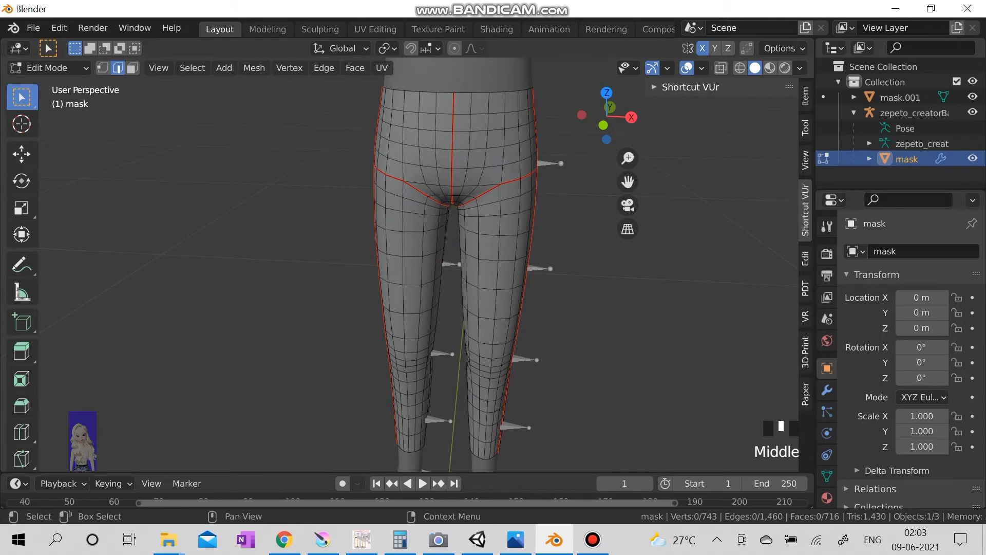
{"action": "key", "text": "shift"}
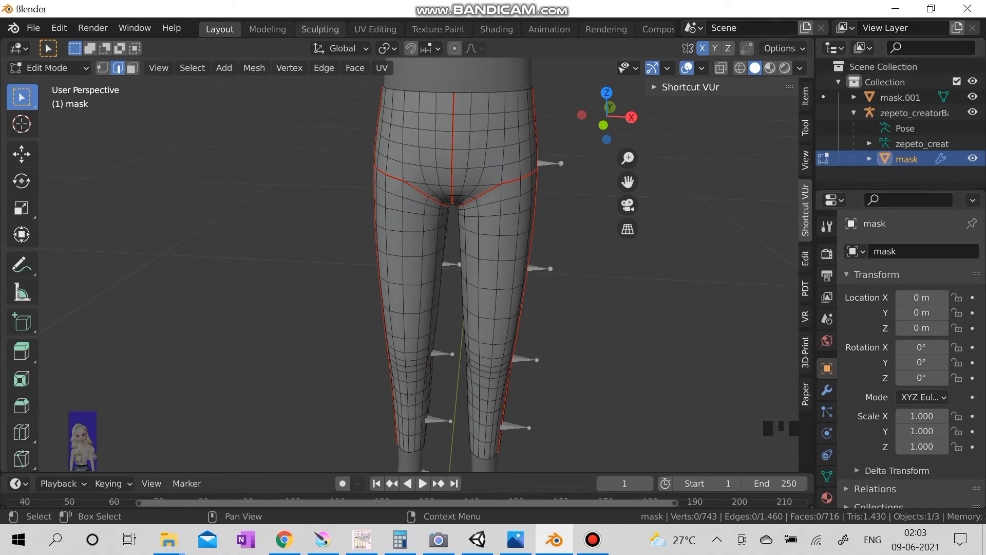
Step: In UV Editing, select all and unwrap the pants with UV Sync Selection on
{"action": "left_click", "coordinate": [375, 29]}
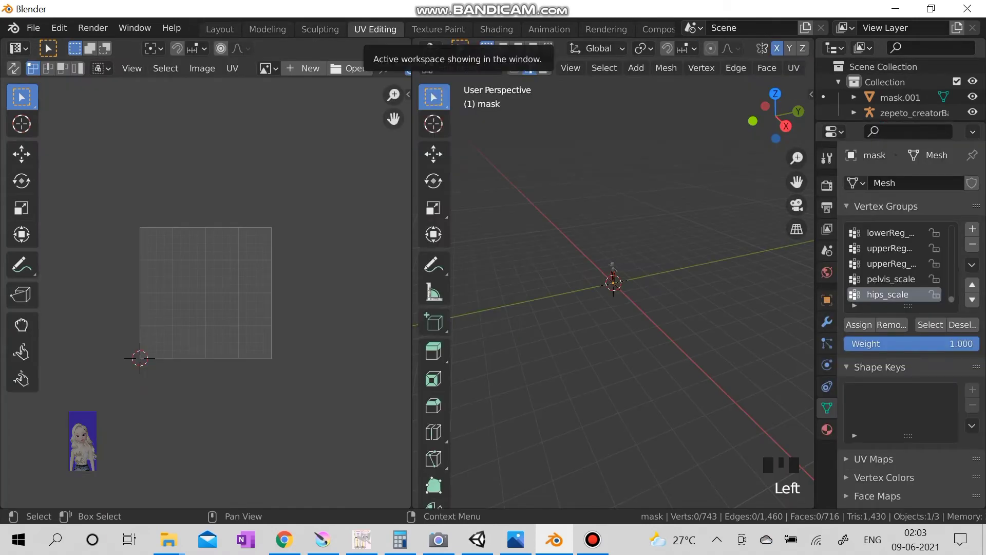
{"action": "left_click", "coordinate": [605, 69]}
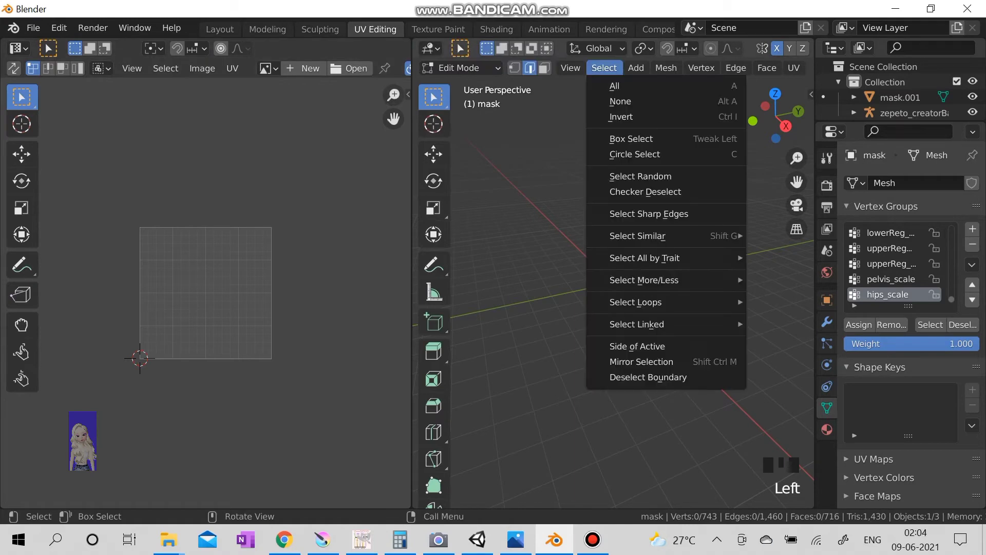
{"action": "left_click", "coordinate": [617, 85]}
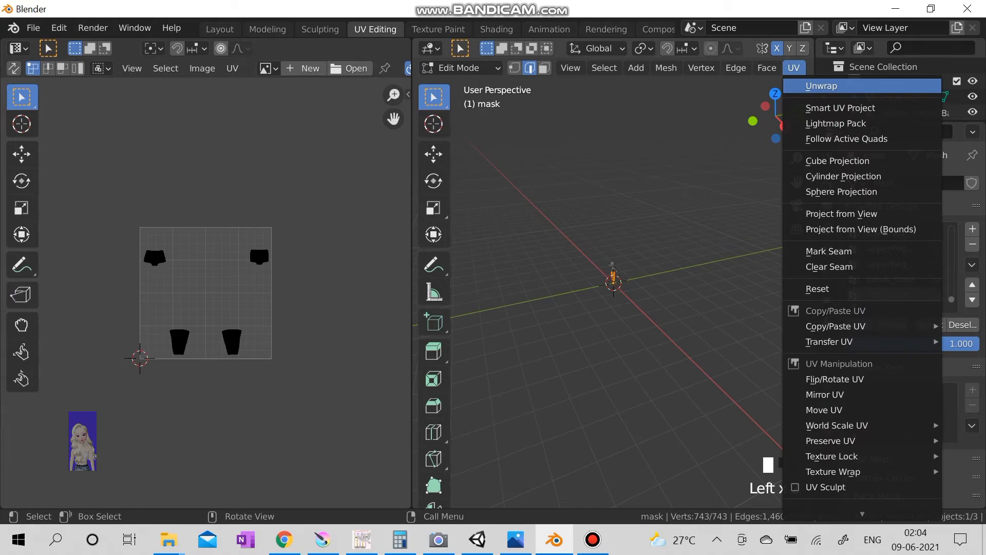
{"action": "left_click", "coordinate": [817, 84]}
{"action": "scroll", "coordinate": [206, 293], "scroll_direction": "up", "scroll_amount": 2}
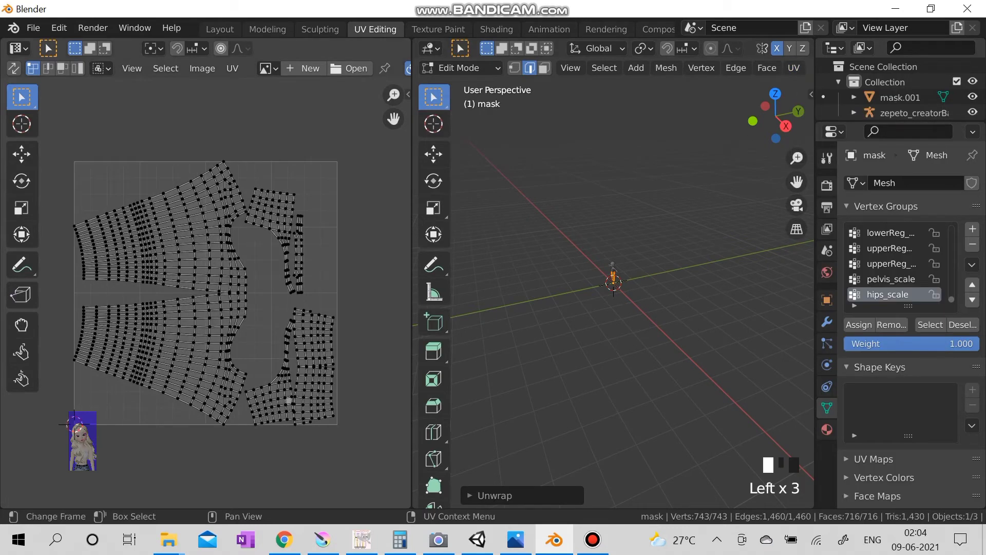
{"action": "left_click", "coordinate": [13, 68]}
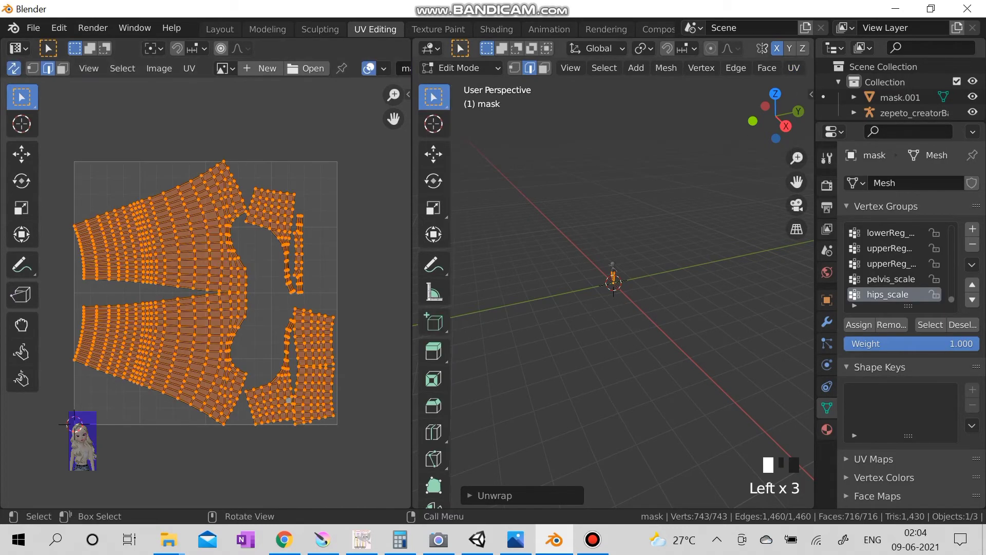
{"action": "scroll", "coordinate": [613, 286], "scroll_direction": "up", "scroll_amount": 4}
{"action": "scroll", "coordinate": [614, 286], "scroll_direction": "up", "scroll_amount": 4}
Step: Box-select blocks on the UV islands to check them against the mesh, then clear the selection
{"action": "middle_click_drag", "start_coordinate": [613, 285], "coordinate": [601, 255]}
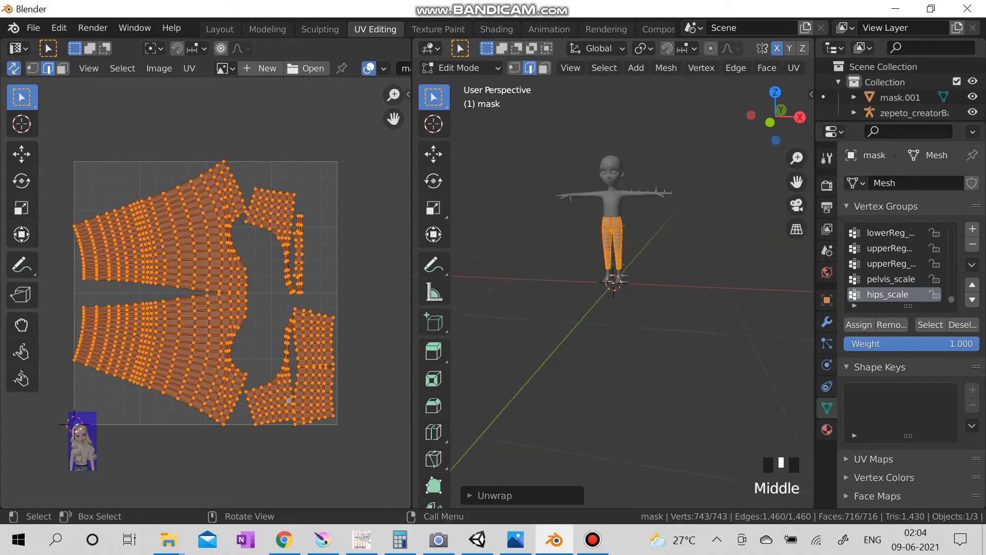
{"action": "scroll", "coordinate": [601, 255], "scroll_direction": "up", "scroll_amount": 5}
{"action": "left_click", "coordinate": [540, 177]}
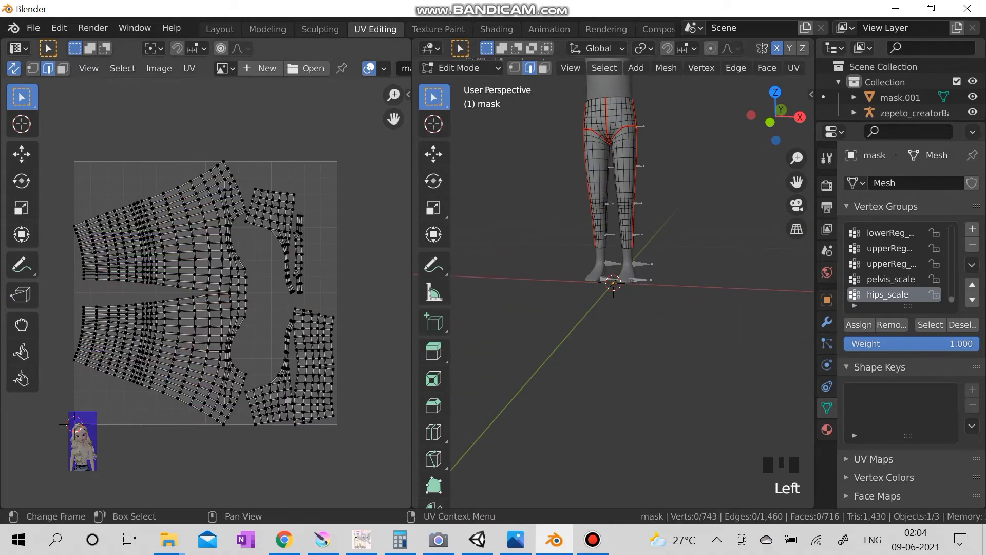
{"action": "left_click_drag", "start_coordinate": [122, 217], "coordinate": [230, 275]}
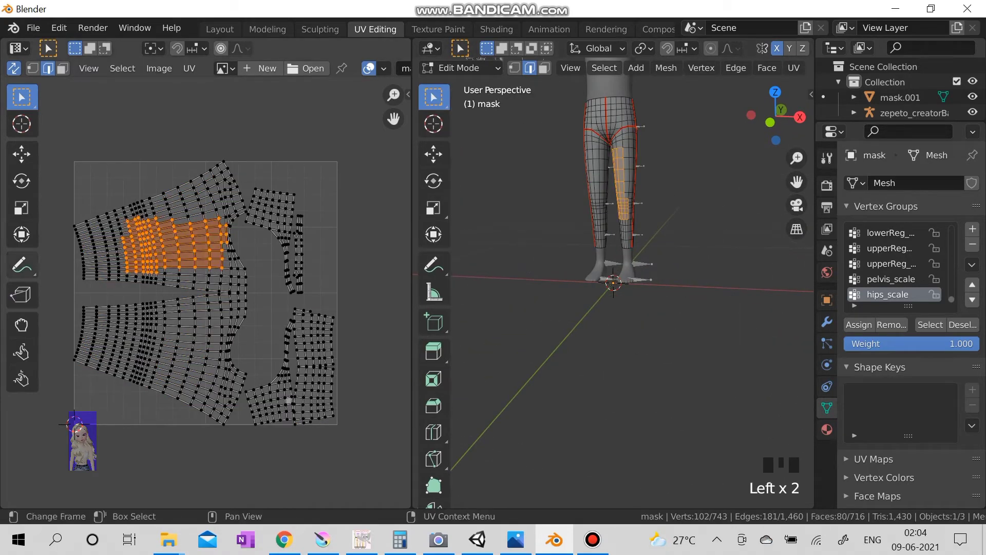
{"action": "left_click_drag", "start_coordinate": [98, 342], "coordinate": [214, 401]}
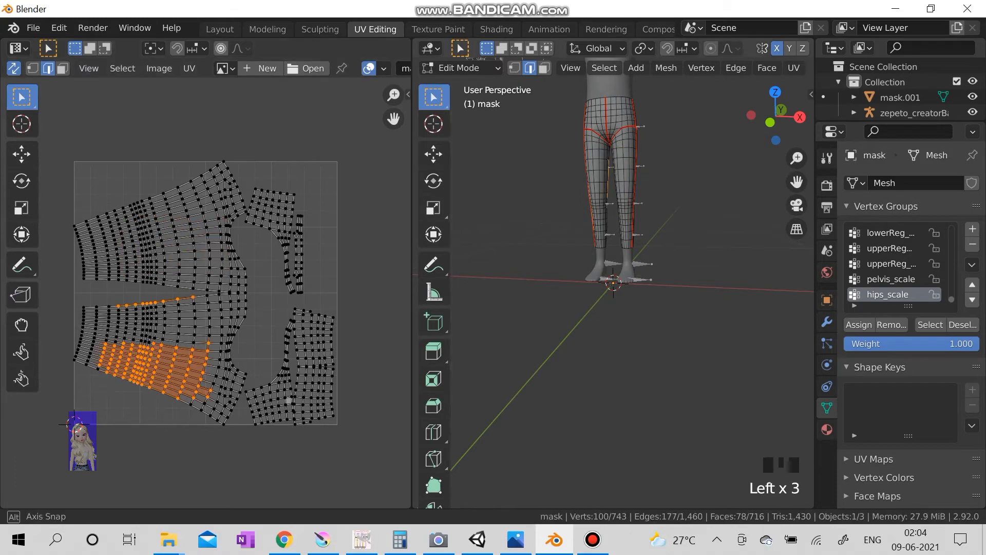
{"action": "middle_click_drag", "start_coordinate": [616, 231], "coordinate": [655, 232]}
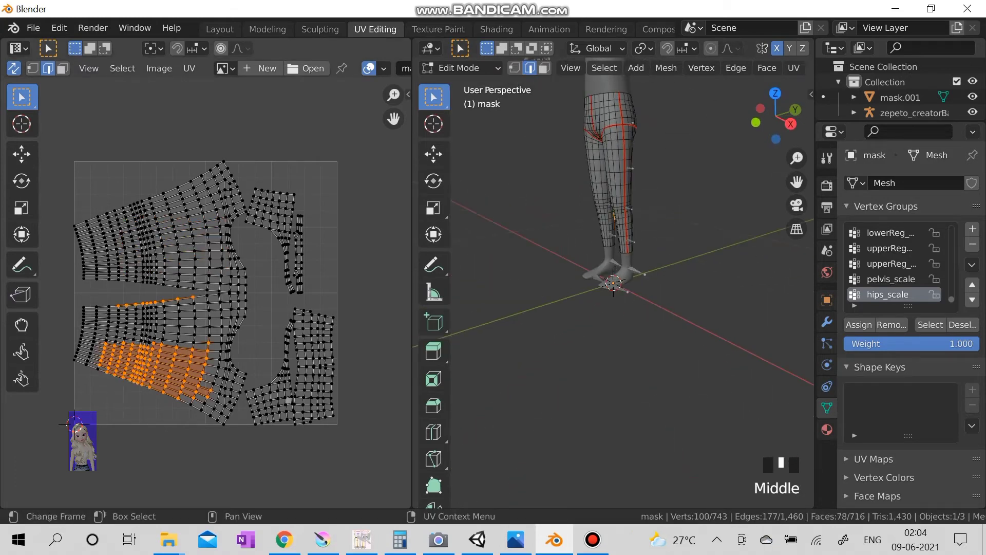
{"action": "left_click_drag", "start_coordinate": [281, 365], "coordinate": [383, 448]}
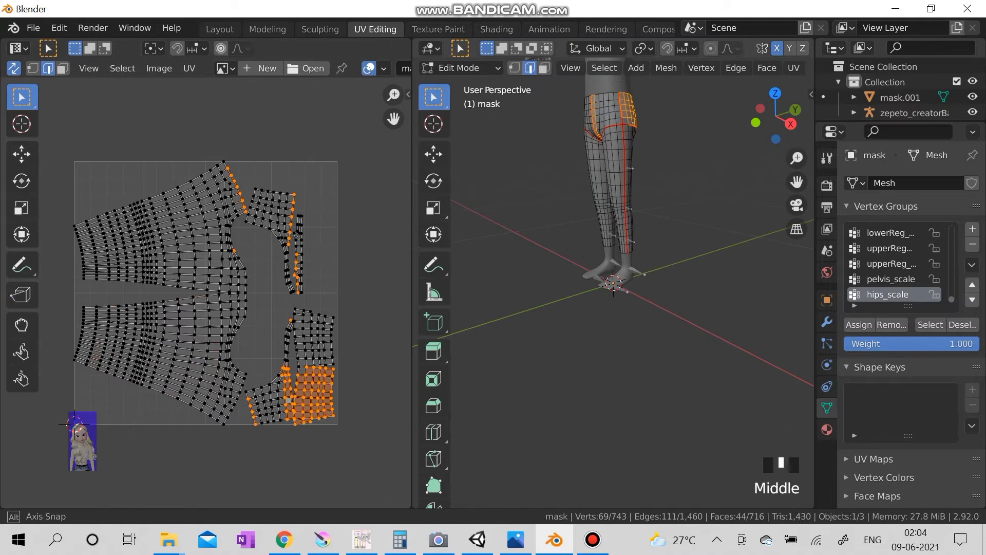
{"action": "middle_click_drag", "start_coordinate": [654, 231], "coordinate": [679, 231]}
{"action": "left_click", "coordinate": [362, 385]}
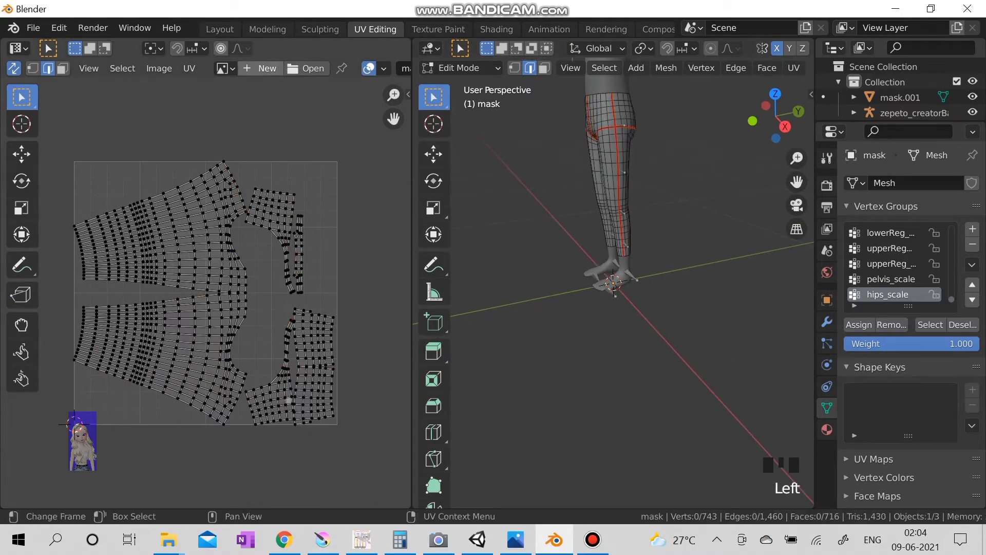
Step: Create a new black image named 'btm' at the entered width and height
{"action": "left_click", "coordinate": [261, 68]}
{"action": "type", "text": "btm"}
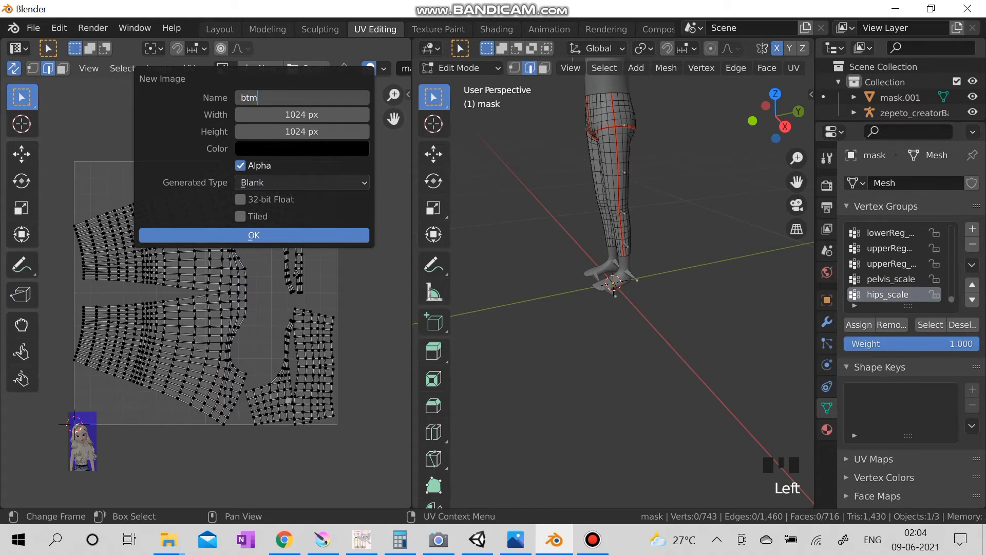
{"action": "key", "text": "Return"}
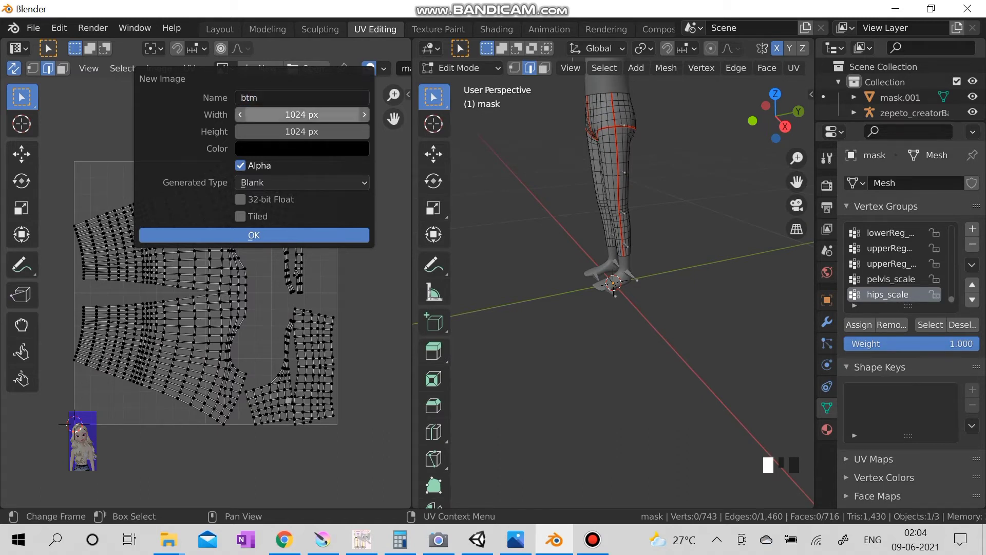
{"action": "left_click", "coordinate": [302, 115]}
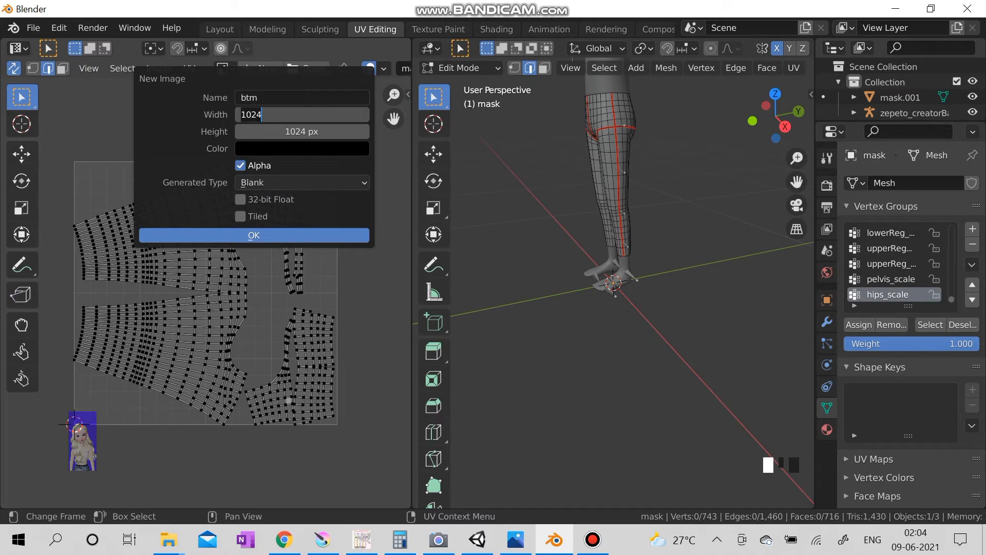
{"action": "left_click_drag", "start_coordinate": [301, 115], "coordinate": [302, 131]}
{"action": "type", "text": "512"}
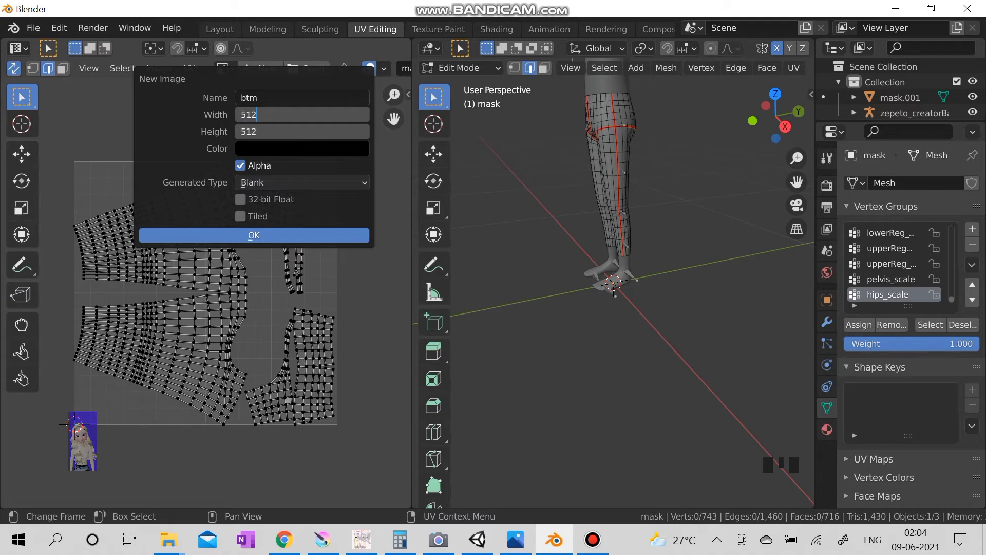
{"action": "key", "text": "Return"}
{"action": "left_click", "coordinate": [253, 236]}
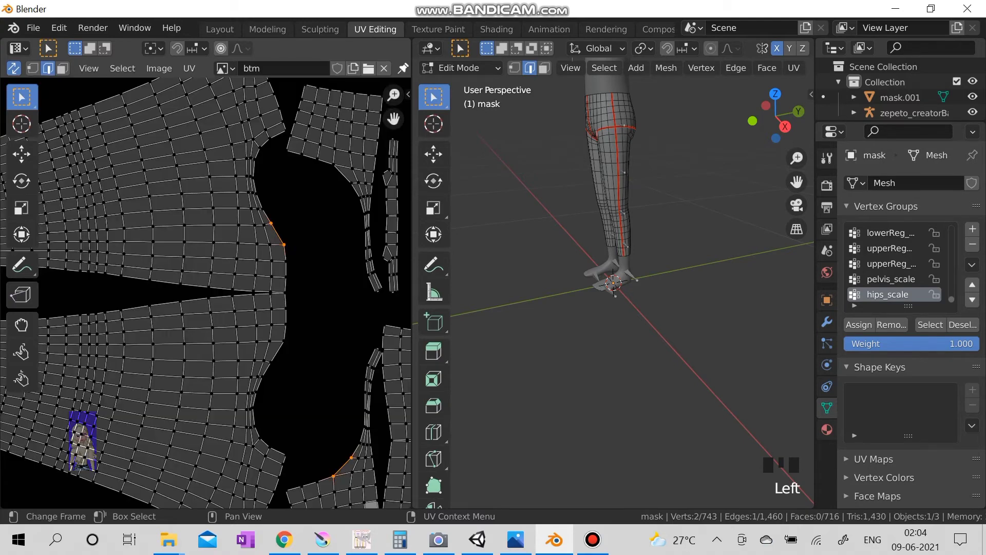
{"action": "scroll", "coordinate": [206, 293], "scroll_direction": "down", "scroll_amount": 2}
{"action": "scroll", "coordinate": [206, 293], "scroll_direction": "down", "scroll_amount": 1}
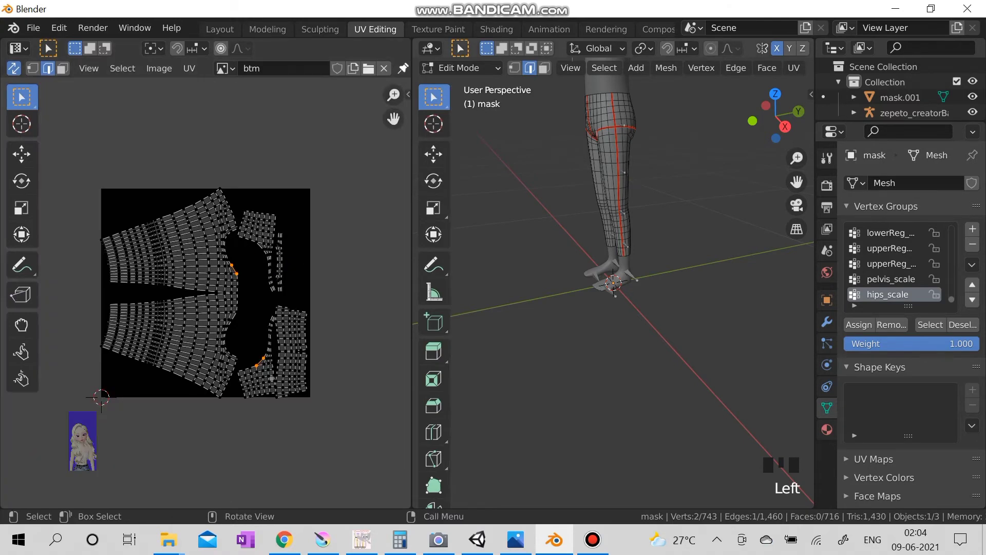
Step: Split the 3D view and make the lower area a Shader Editor
{"action": "right_click", "coordinate": [604, 68]}
{"action": "left_click", "coordinate": [604, 189]}
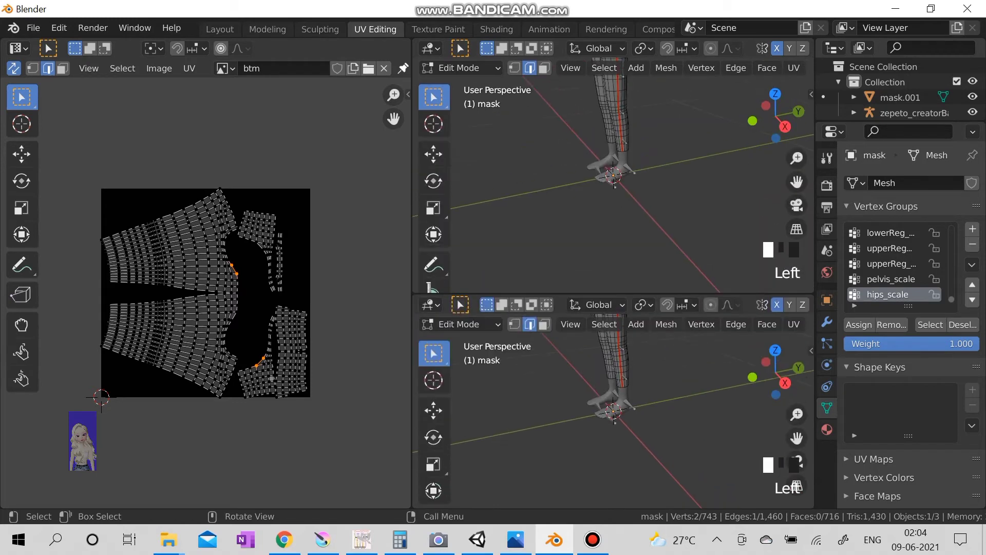
{"action": "left_click", "coordinate": [604, 297]}
{"action": "left_click", "coordinate": [636, 324]}
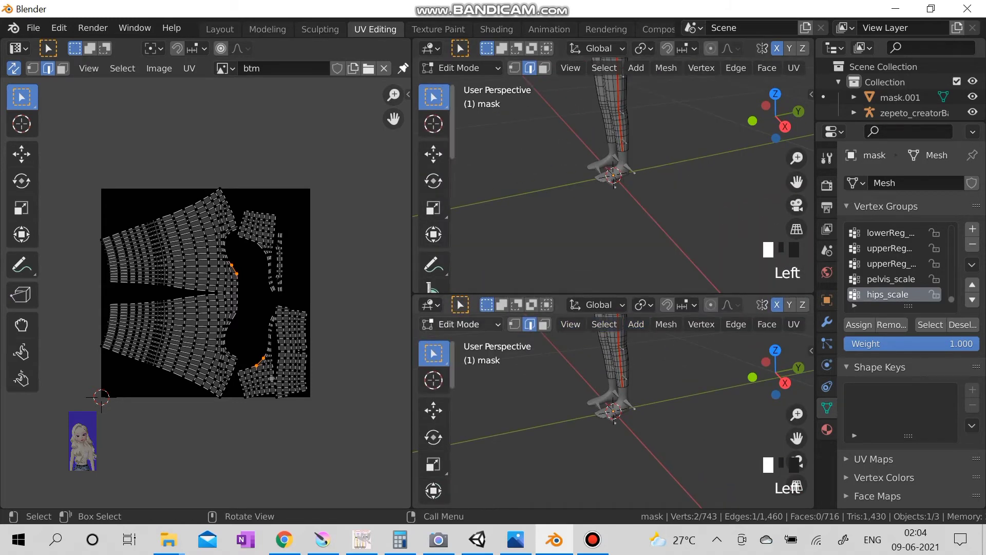
{"action": "left_click", "coordinate": [460, 324]}
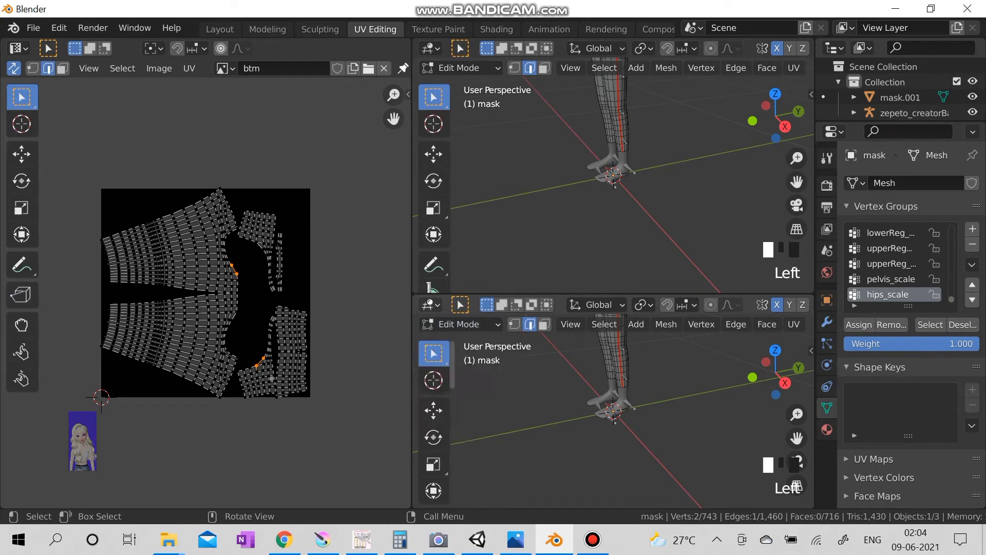
{"action": "left_click", "coordinate": [431, 304]}
{"action": "left_click", "coordinate": [462, 449]}
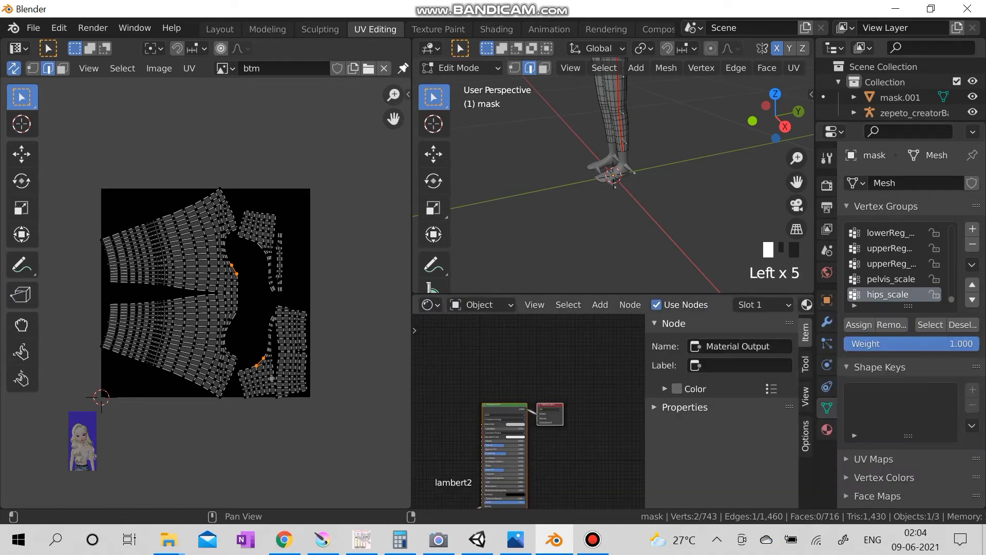
Step: Add an Image Texture node loaded with 'btm', wired into Base Color
{"action": "left_click", "coordinate": [600, 304]}
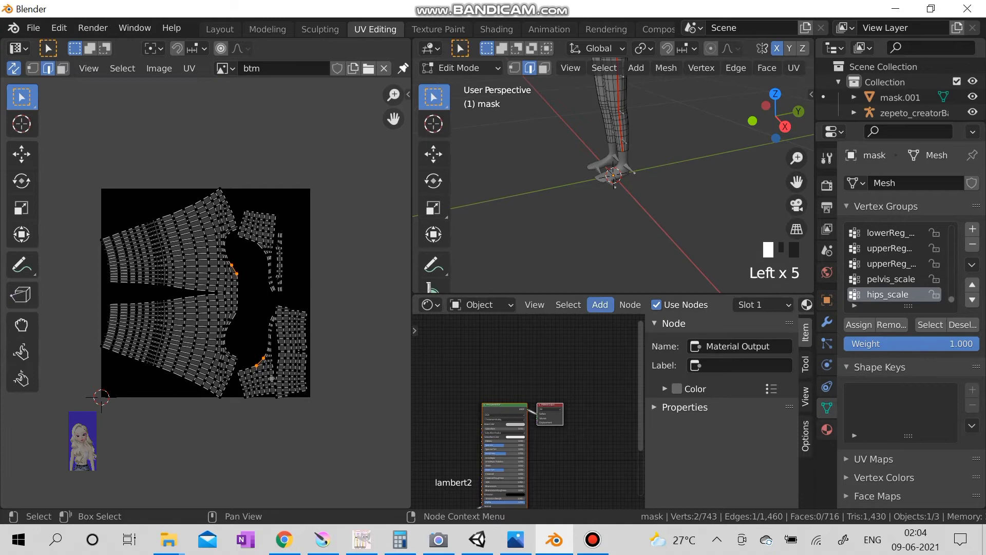
{"action": "left_click", "coordinate": [599, 305]}
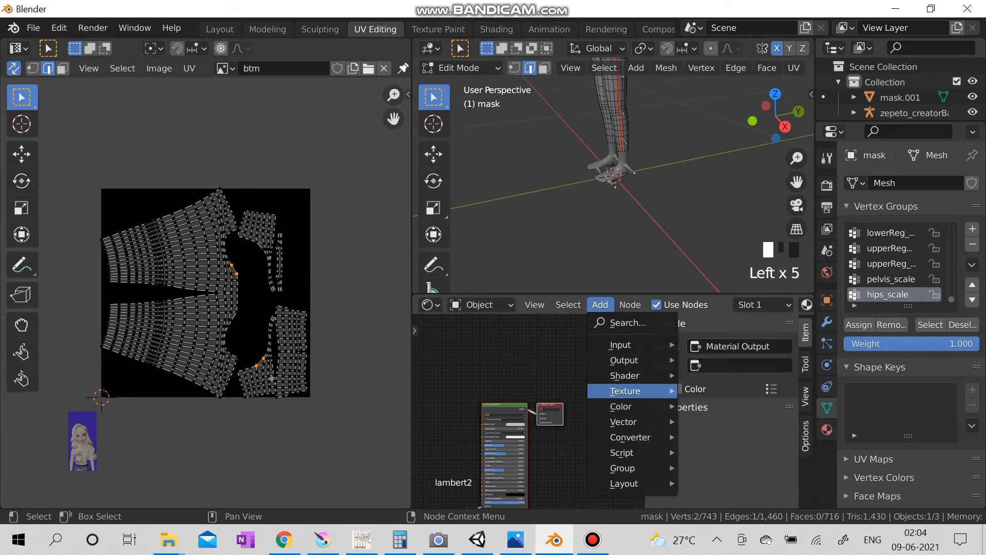
{"action": "left_click", "coordinate": [724, 253]}
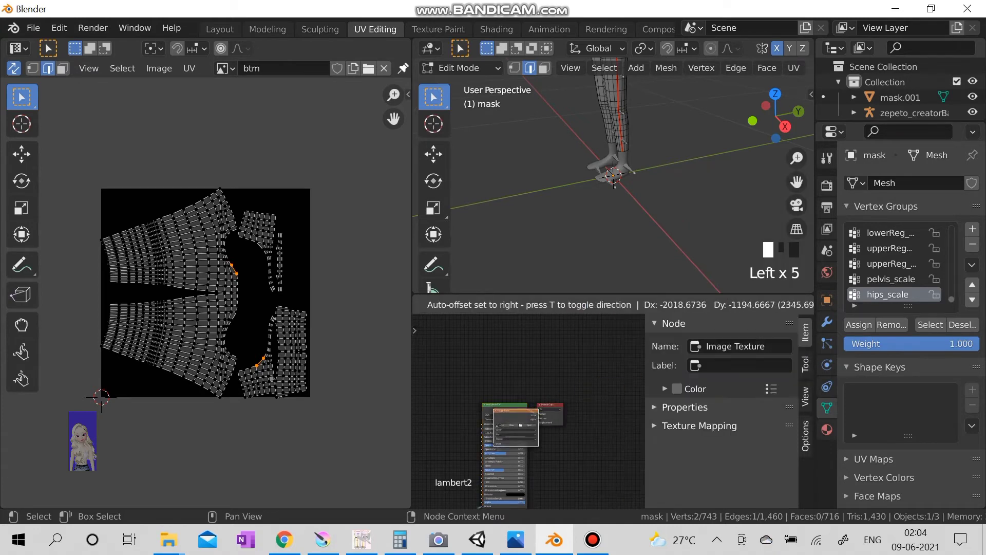
{"action": "left_click", "coordinate": [437, 420]}
{"action": "scroll", "coordinate": [527, 411], "scroll_direction": "up", "scroll_amount": 2}
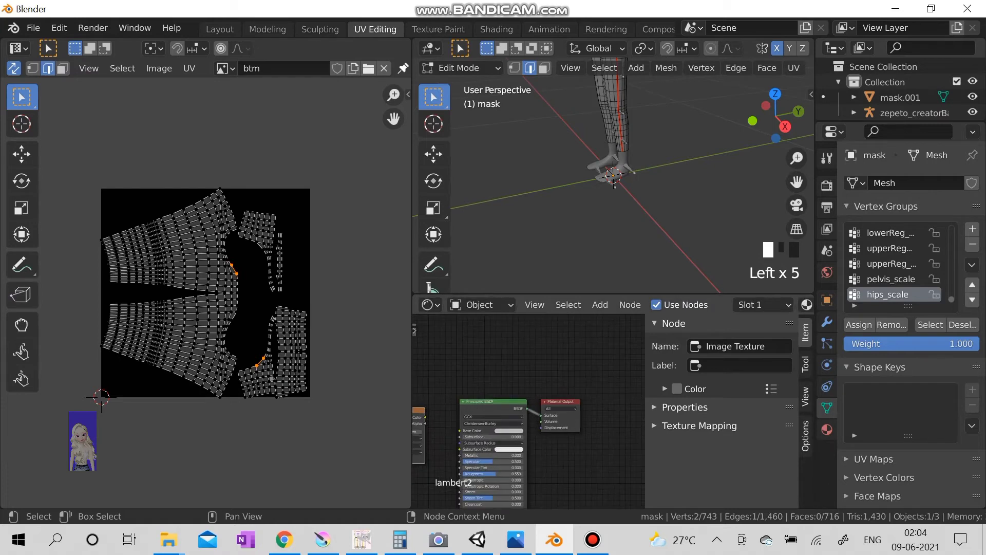
{"action": "scroll", "coordinate": [528, 411], "scroll_direction": "up", "scroll_amount": 2}
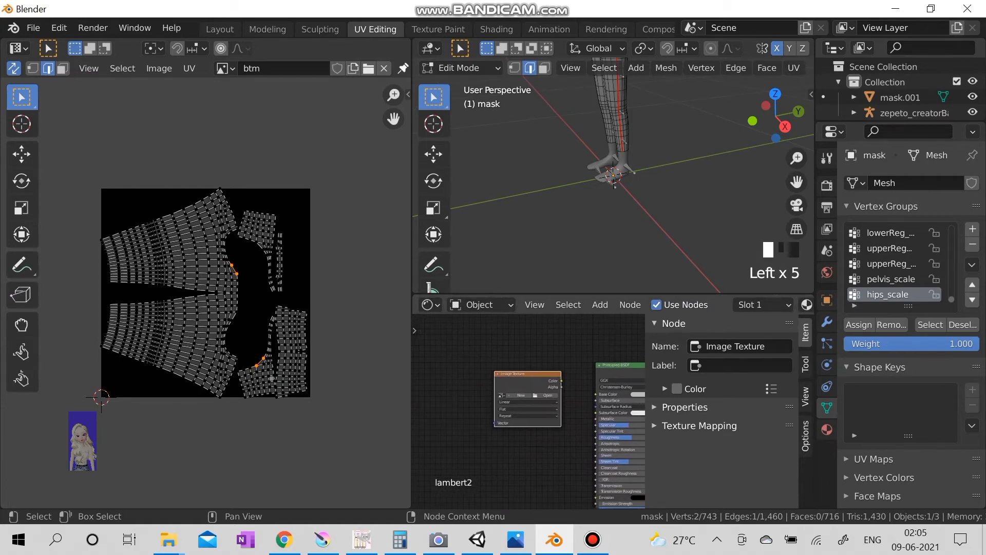
{"action": "scroll", "coordinate": [532, 409], "scroll_direction": "up", "scroll_amount": 1}
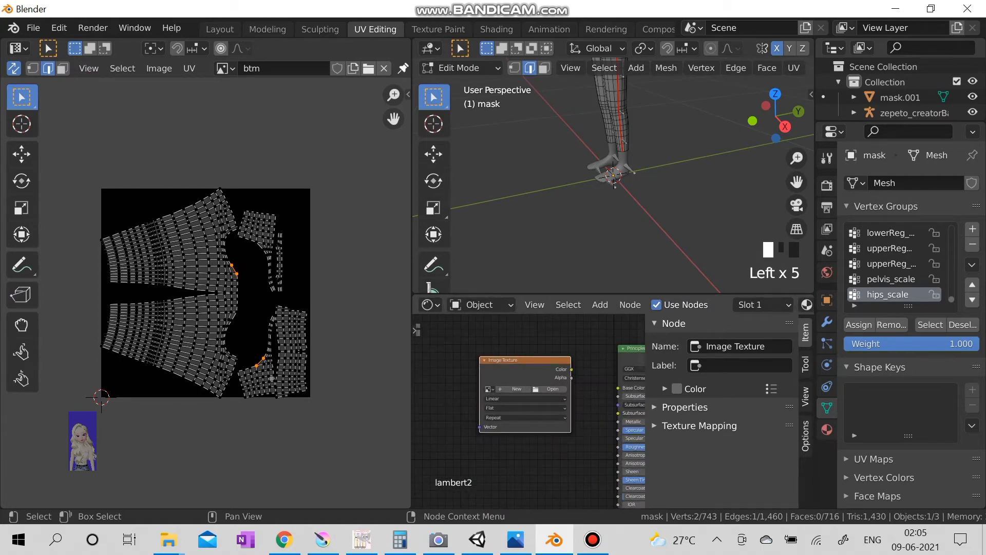
{"action": "left_click_drag", "start_coordinate": [571, 369], "coordinate": [619, 388]}
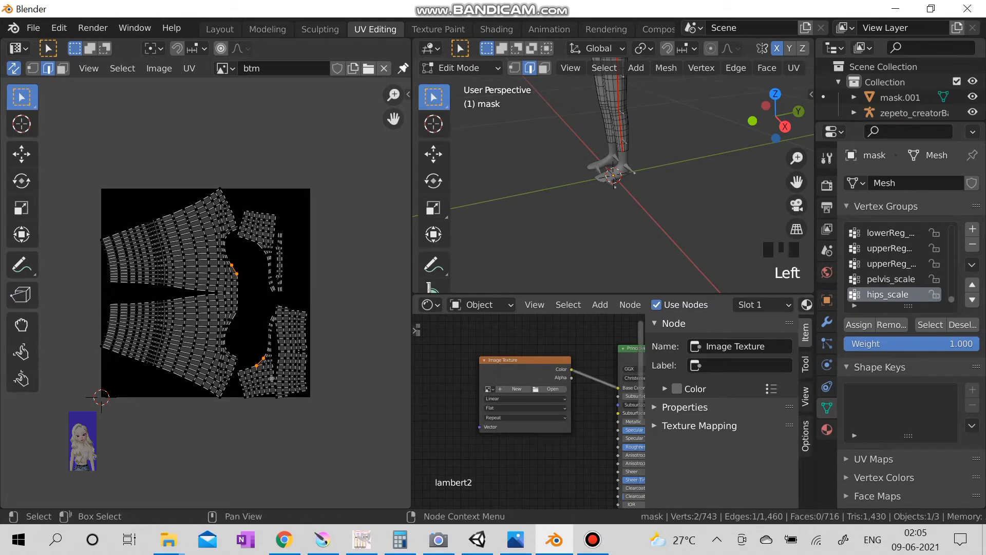
{"action": "left_click", "coordinate": [489, 389]}
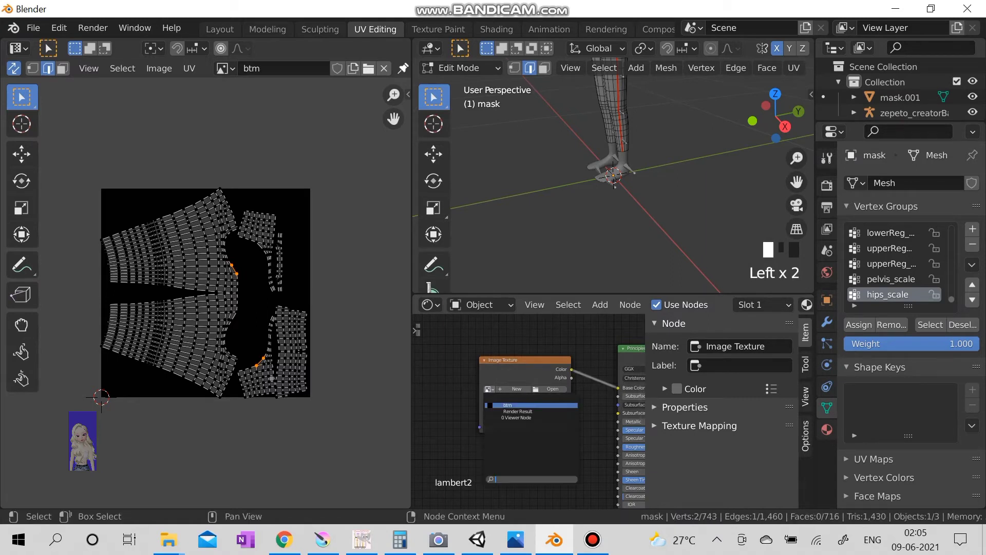
{"action": "left_click", "coordinate": [532, 404]}
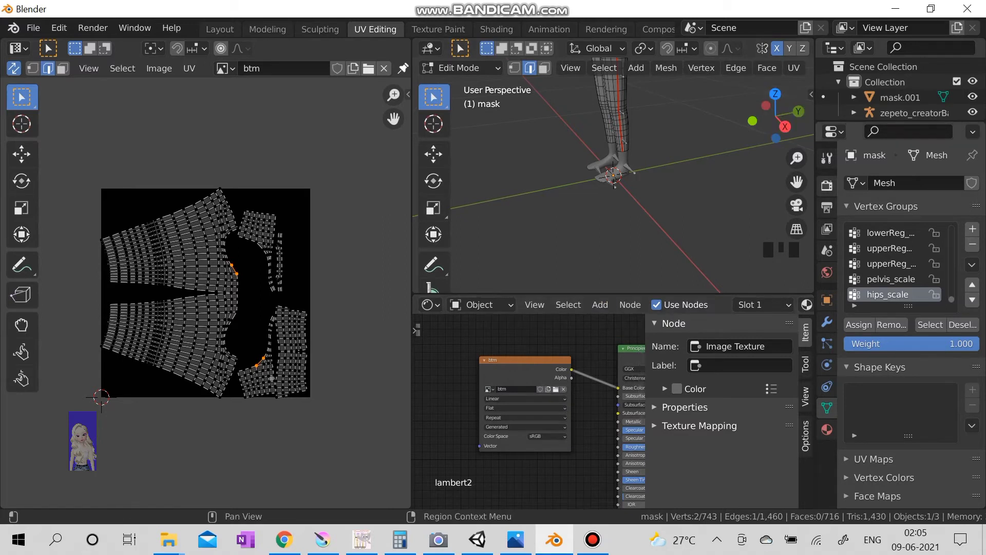
Step: Switch the render engine to Cycles
{"action": "left_click", "coordinate": [827, 185]}
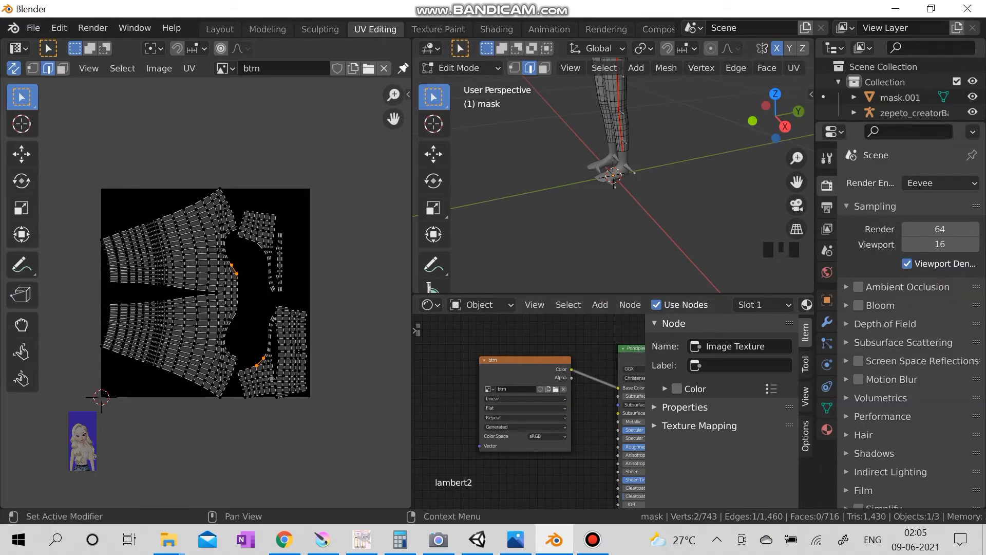
{"action": "left_click", "coordinate": [942, 182]}
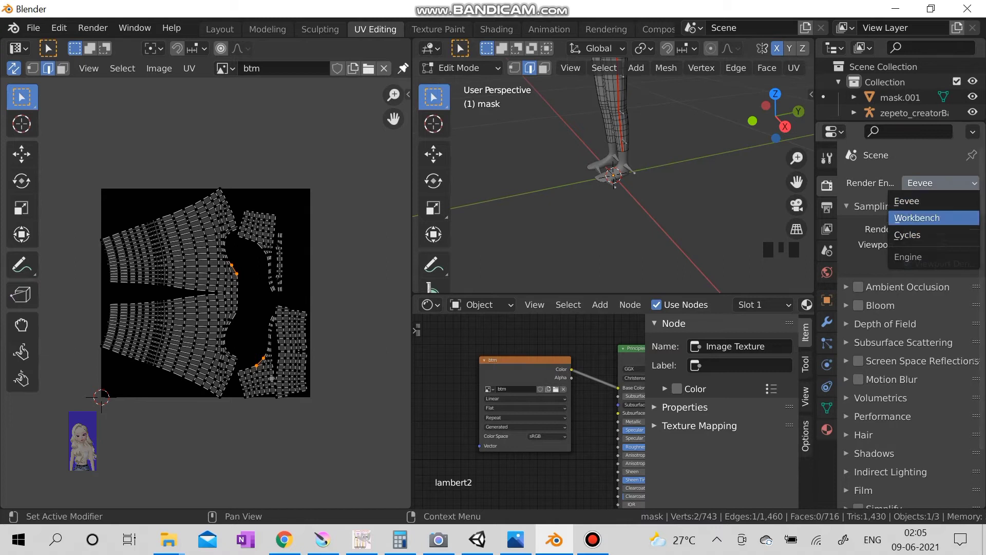
{"action": "left_click", "coordinate": [925, 235]}
{"action": "scroll", "coordinate": [909, 323], "scroll_direction": "down", "scroll_amount": 3}
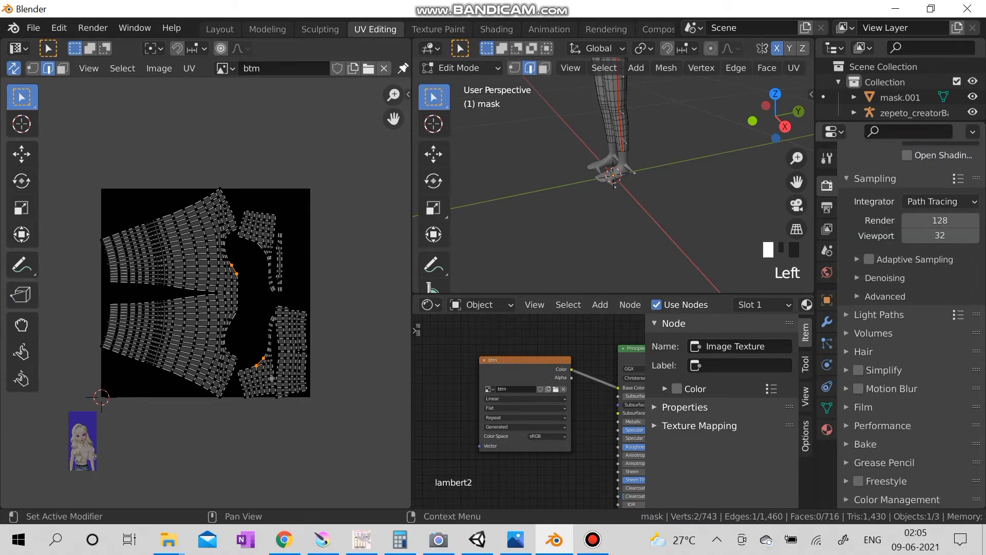
Step: Set the bake type to Diffuse and start baking onto the btm image
{"action": "left_click", "coordinate": [866, 444]}
{"action": "scroll", "coordinate": [910, 386], "scroll_direction": "down", "scroll_amount": 3}
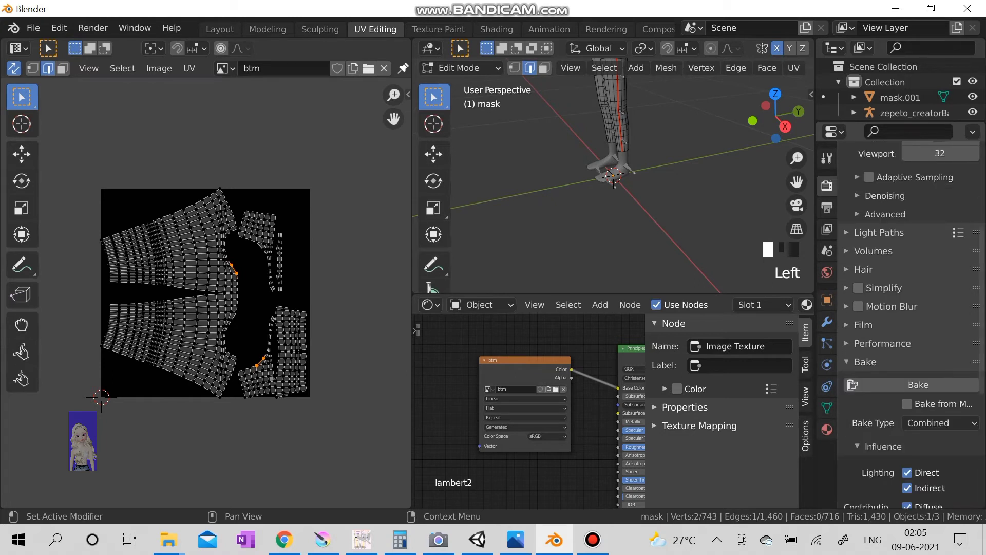
{"action": "left_click", "coordinate": [942, 422]}
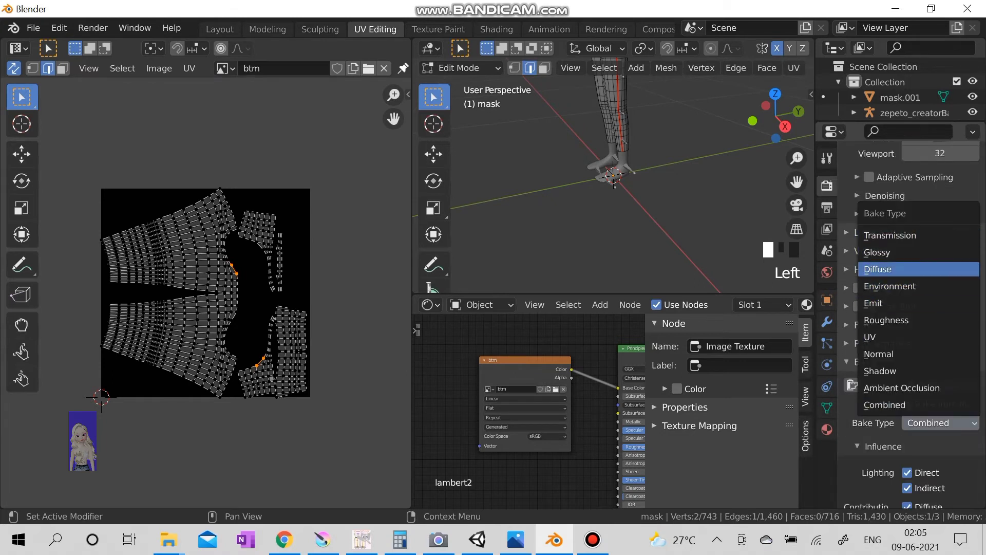
{"action": "left_click", "coordinate": [879, 269]}
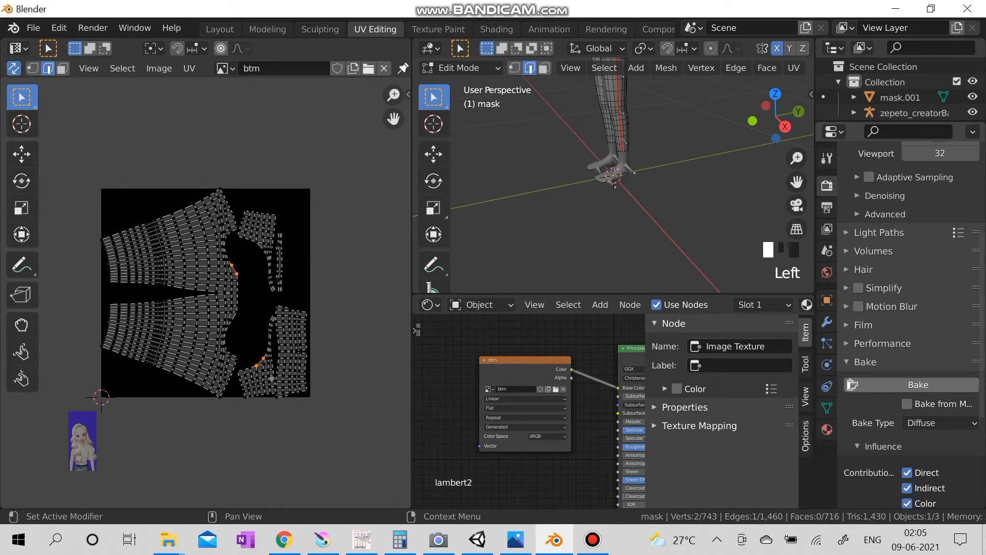
{"action": "left_click", "coordinate": [917, 385]}
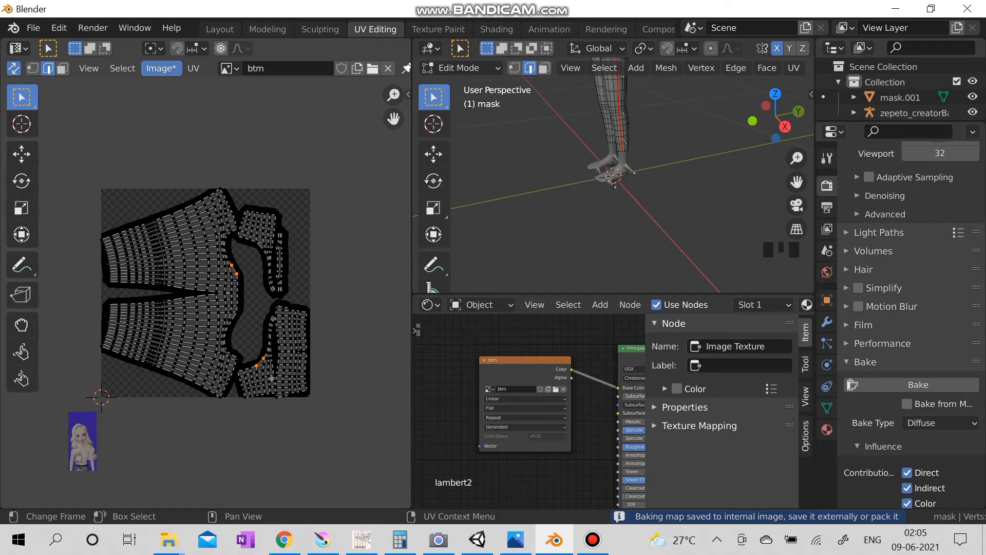
Step: Look over the Image menu options for the baked btm texture, then dismiss the menu
{"action": "left_click", "coordinate": [161, 68]}
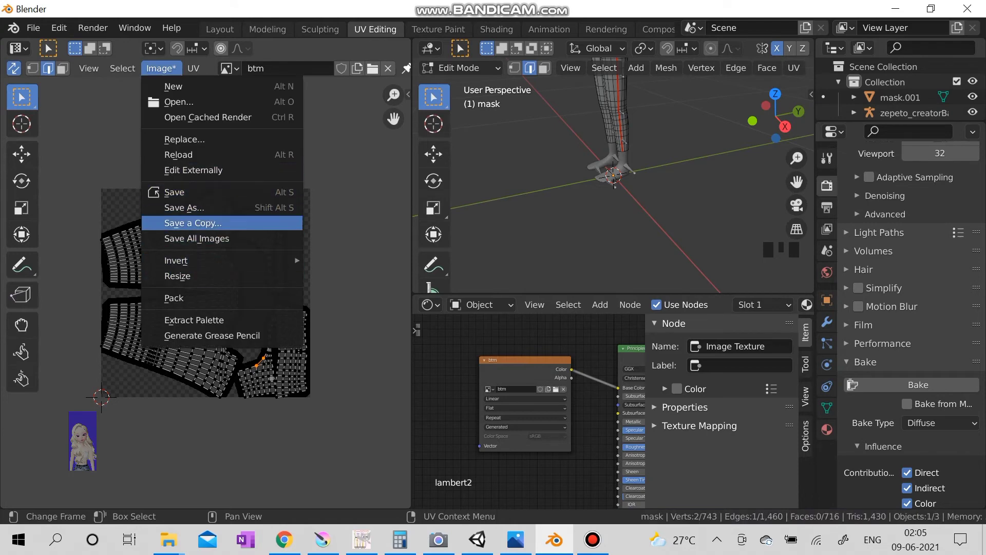
{"action": "key", "text": "Escape"}
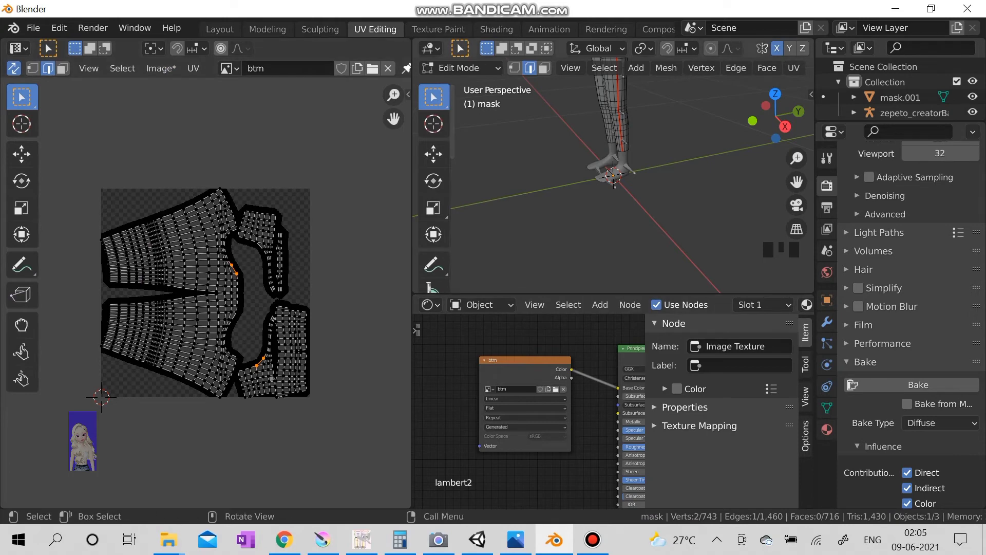
Step: Join the Shader Editor and UV Editor areas back into the 3D Viewport
{"action": "right_click", "coordinate": [462, 294]}
{"action": "right_click", "coordinate": [599, 305]}
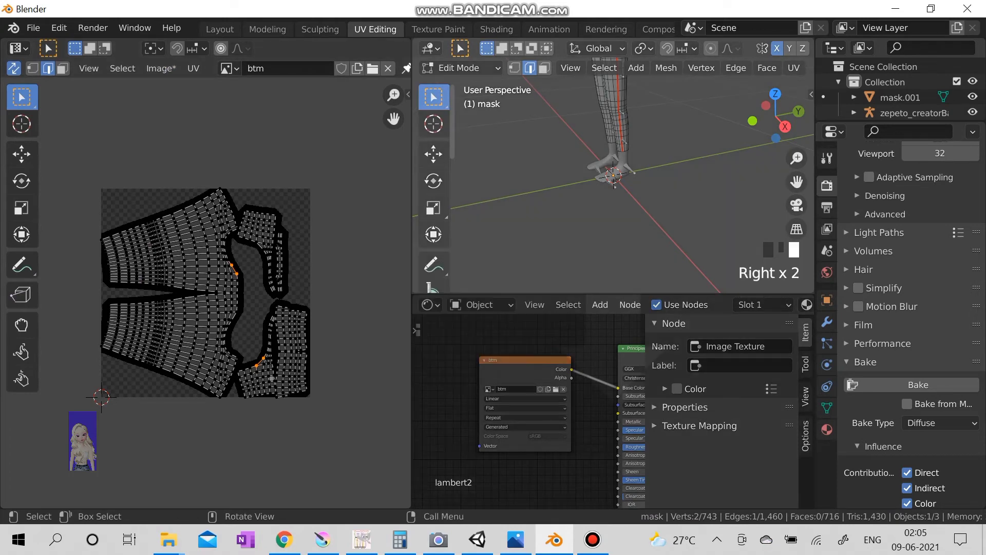
{"action": "left_click", "coordinate": [599, 346]}
{"action": "right_click", "coordinate": [412, 310]}
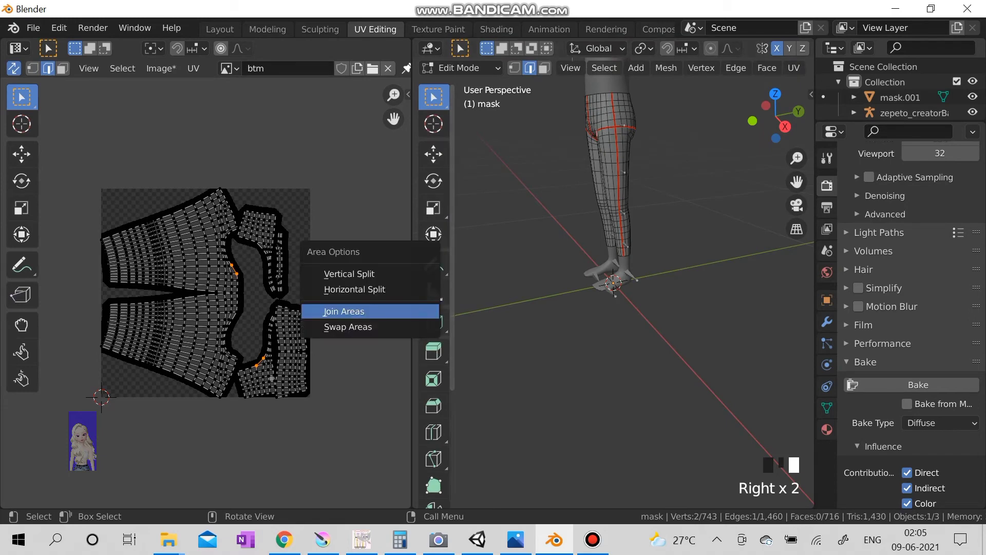
{"action": "right_click", "coordinate": [412, 312]}
{"action": "left_click", "coordinate": [247, 339]}
{"action": "scroll", "coordinate": [408, 285], "scroll_direction": "up", "scroll_amount": 3}
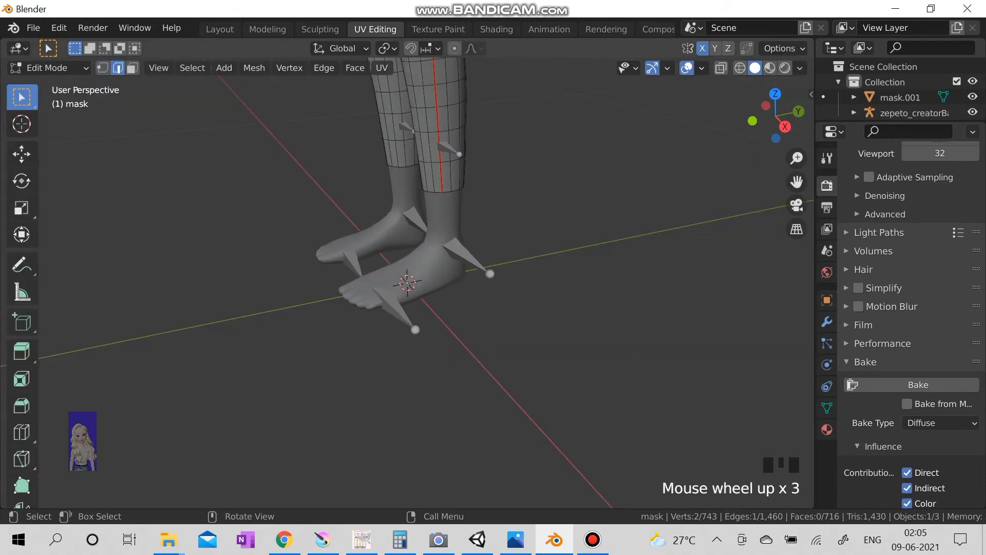
{"action": "scroll", "coordinate": [408, 285], "scroll_direction": "down", "scroll_amount": 4}
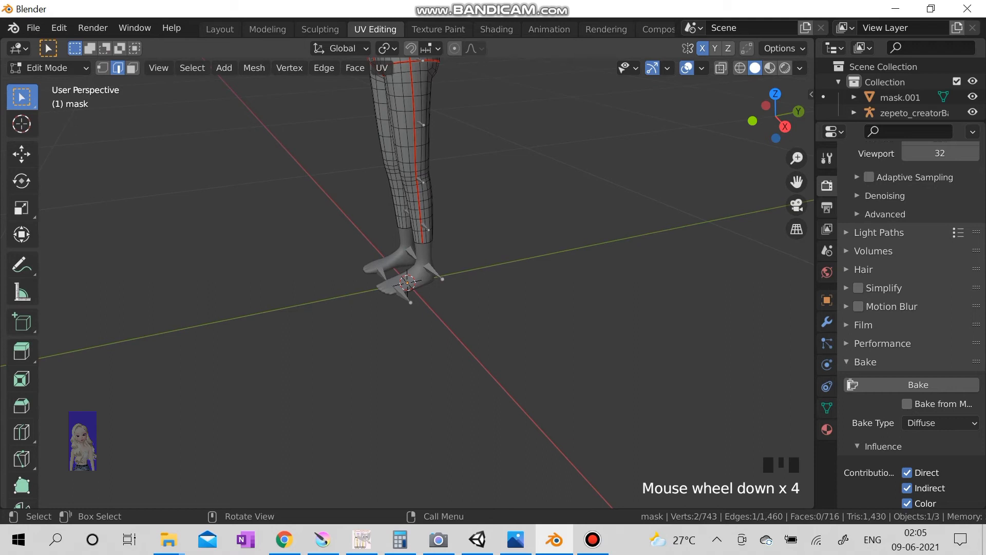
{"action": "scroll", "coordinate": [409, 285], "scroll_direction": "down", "scroll_amount": 4}
Step: Switch the mask mesh into Sculpt Mode and view it around the legs
{"action": "middle_click_drag", "start_coordinate": [408, 285], "coordinate": [455, 255]}
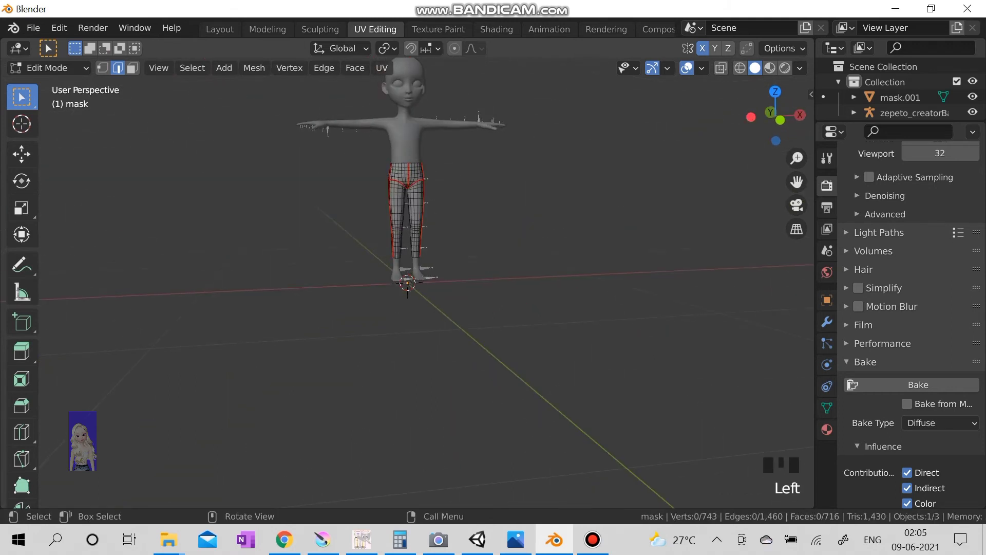
{"action": "left_click", "coordinate": [48, 68]}
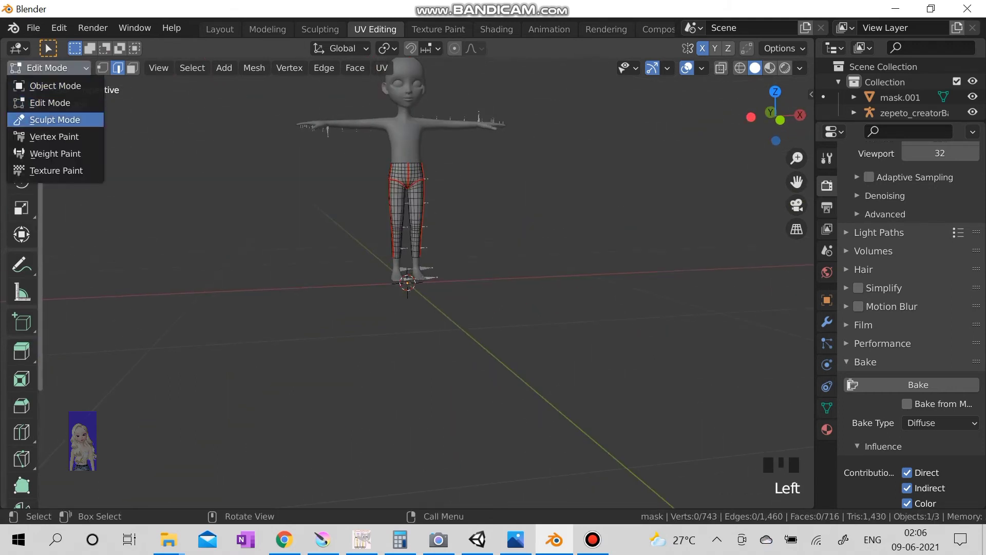
{"action": "left_click", "coordinate": [54, 120]}
{"action": "scroll", "coordinate": [154, 149], "scroll_direction": "up", "scroll_amount": 5}
{"action": "middle_click_drag", "start_coordinate": [154, 149], "coordinate": [430, 215]}
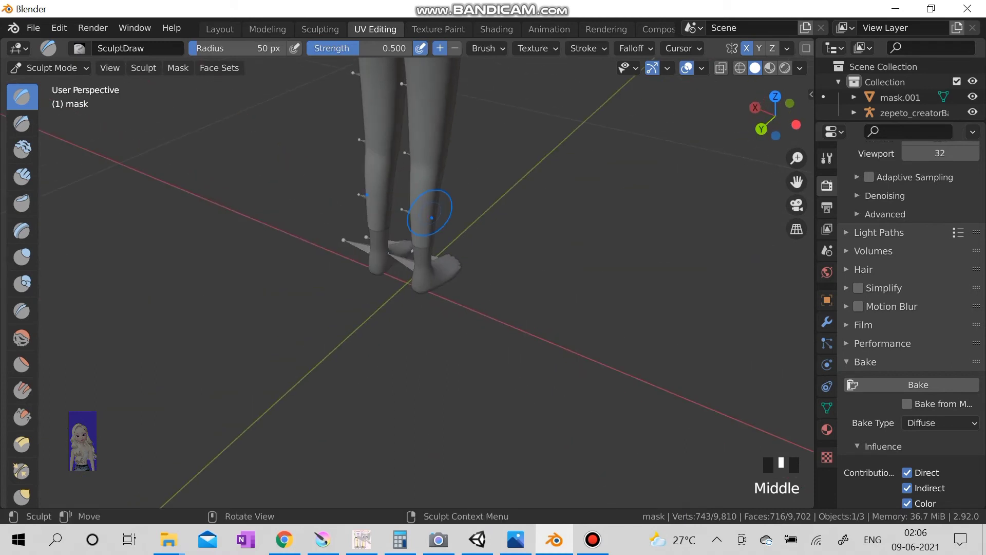
{"action": "scroll", "coordinate": [385, 200], "scroll_direction": "down", "scroll_amount": 3}
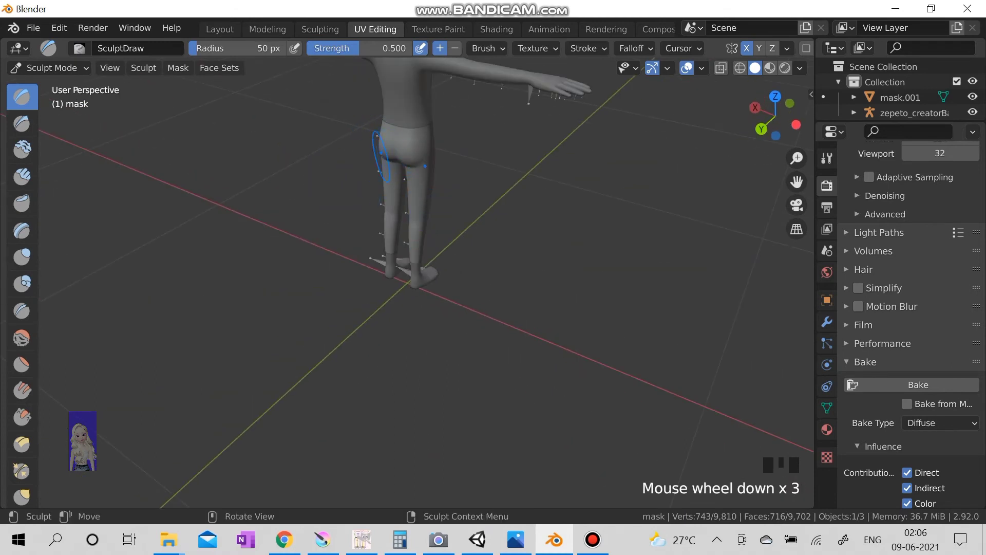
{"action": "mouse_move", "coordinate": [381, 154]}
{"action": "middle_mouse_down"}
{"action": "mouse_move", "coordinate": [416, 193]}
{"action": "mouse_move", "coordinate": [418, 226]}
{"action": "middle_mouse_up"}
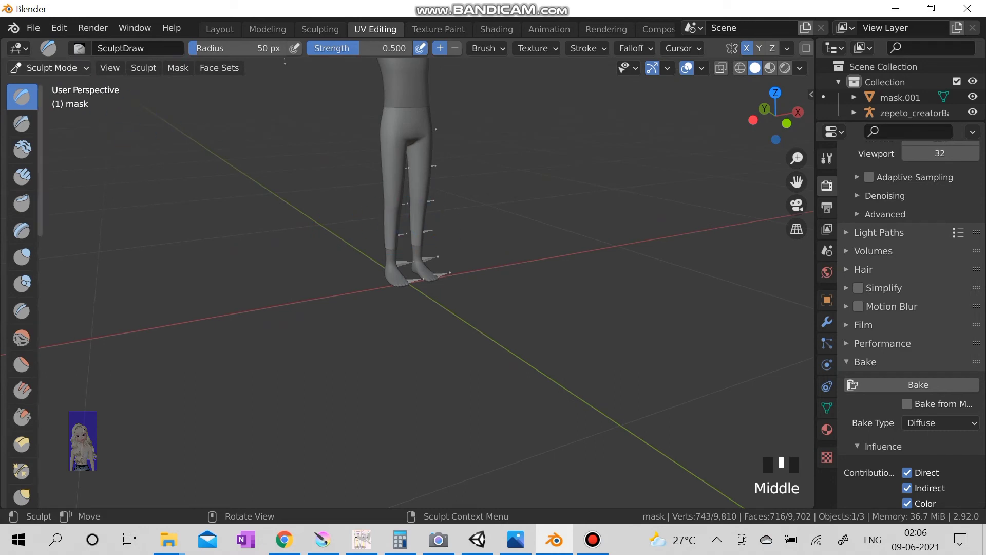
Step: Return to Object Mode, deselect everything and expand the armature in the outliner
{"action": "left_click", "coordinate": [51, 68]}
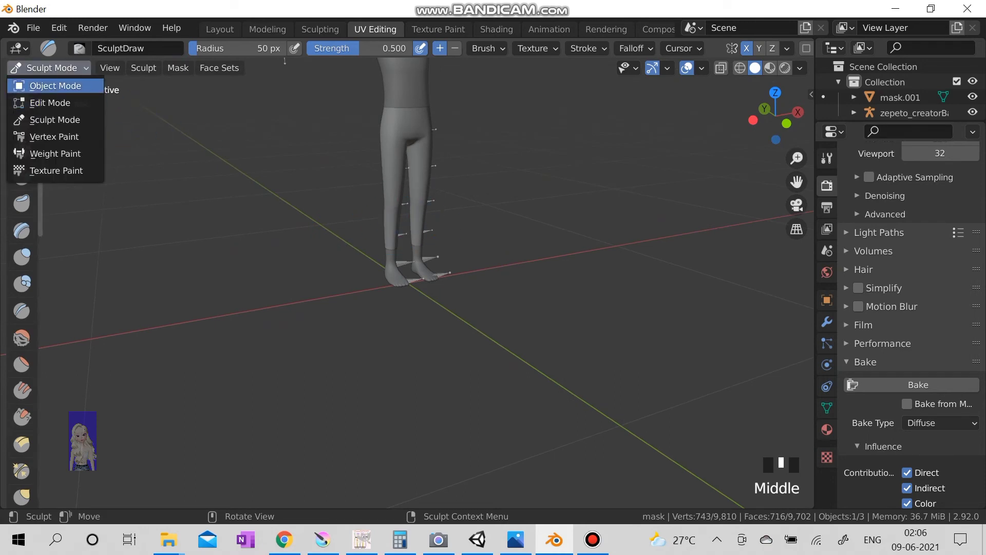
{"action": "left_click", "coordinate": [55, 86]}
{"action": "left_click", "coordinate": [231, 347]}
{"action": "middle_click_drag", "start_coordinate": [285, 60], "coordinate": [294, 63]}
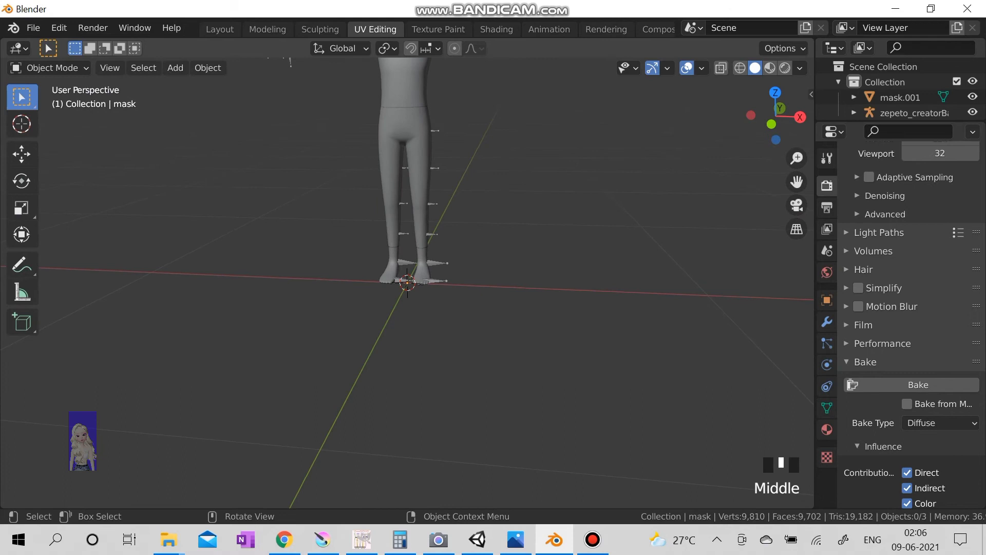
{"action": "scroll", "coordinate": [294, 62], "scroll_direction": "down", "scroll_amount": 3}
{"action": "scroll", "coordinate": [292, 62], "scroll_direction": "down", "scroll_amount": 1}
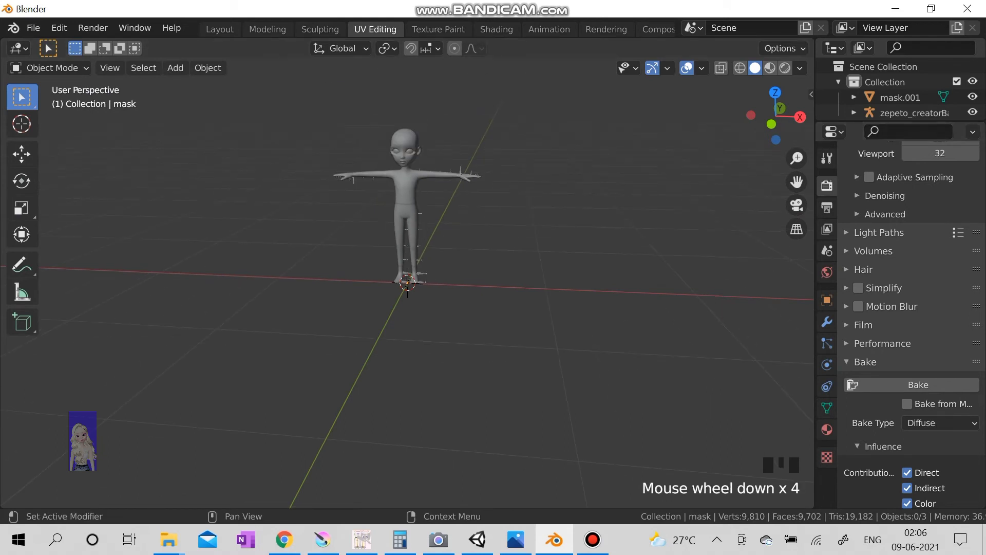
{"action": "left_click_drag", "start_coordinate": [901, 121], "coordinate": [902, 236]}
{"action": "left_click", "coordinate": [854, 112]}
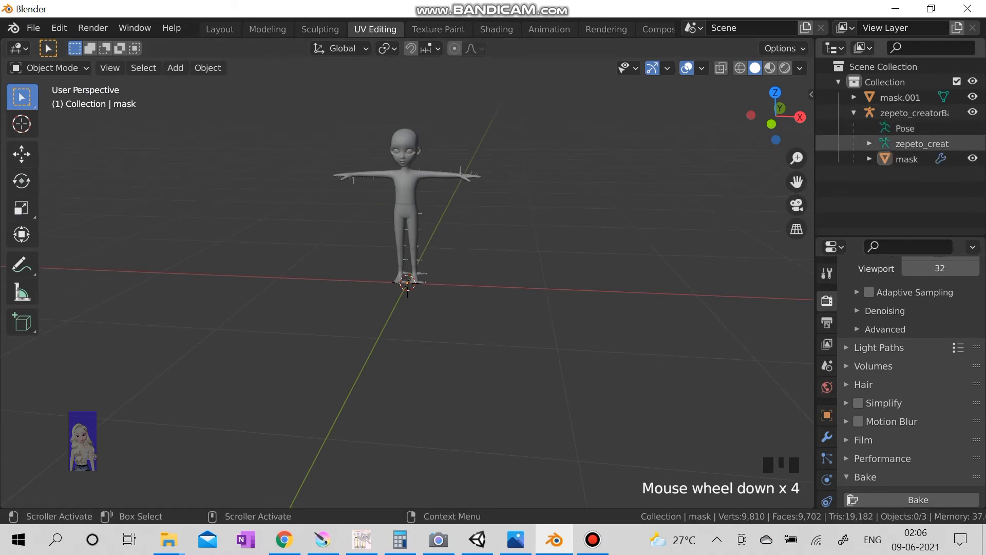
{"action": "double_click", "coordinate": [539, 347]}
Step: Put the mask pants mesh in Weight Paint mode and show its vertex groups
{"action": "left_click", "coordinate": [48, 68]}
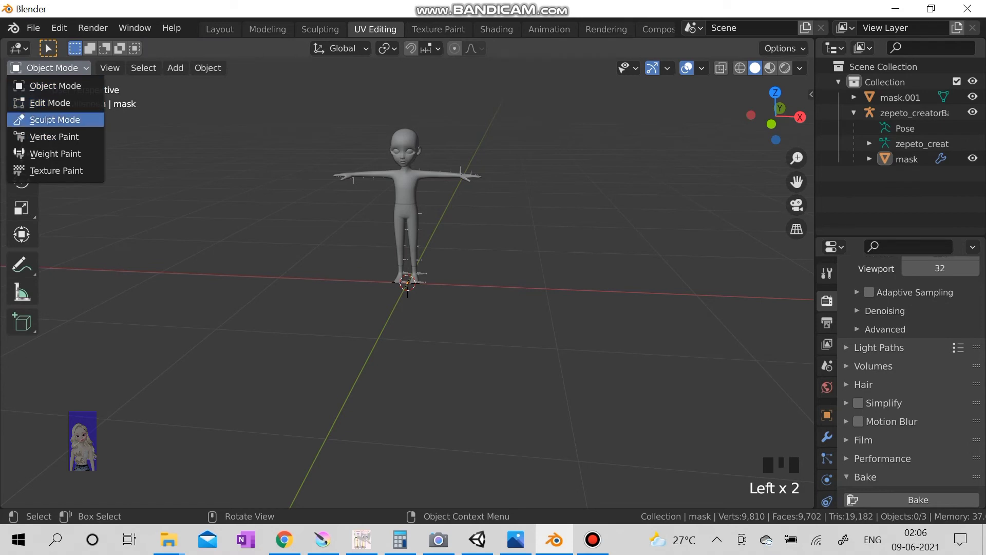
{"action": "left_click", "coordinate": [63, 153]}
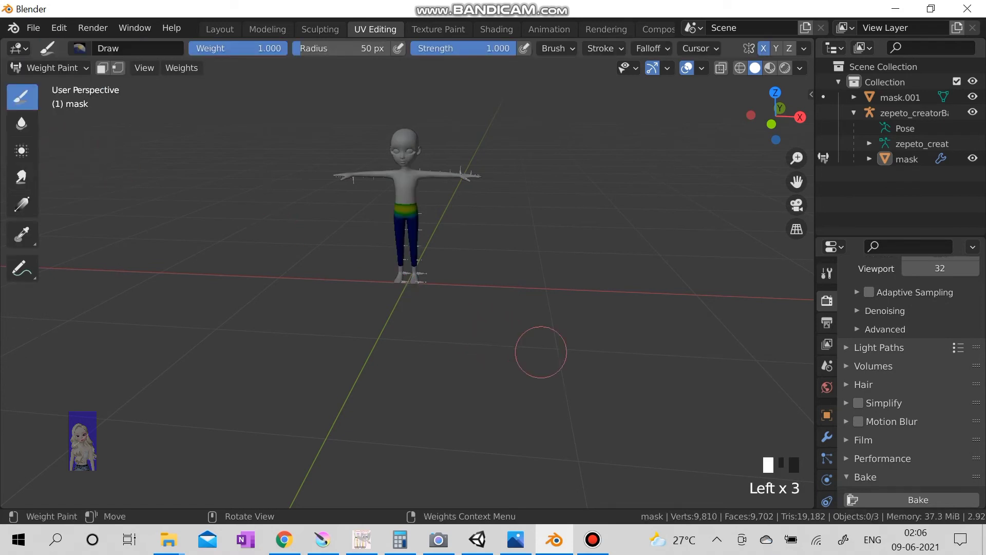
{"action": "left_click", "coordinate": [827, 437]}
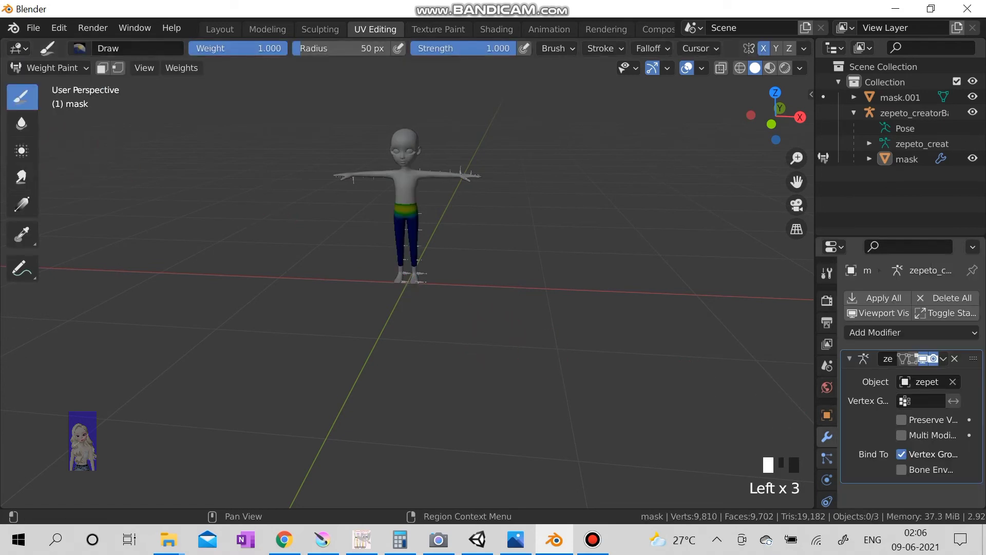
{"action": "left_click", "coordinate": [827, 458]}
{"action": "scroll", "coordinate": [827, 432], "scroll_direction": "down", "scroll_amount": 1}
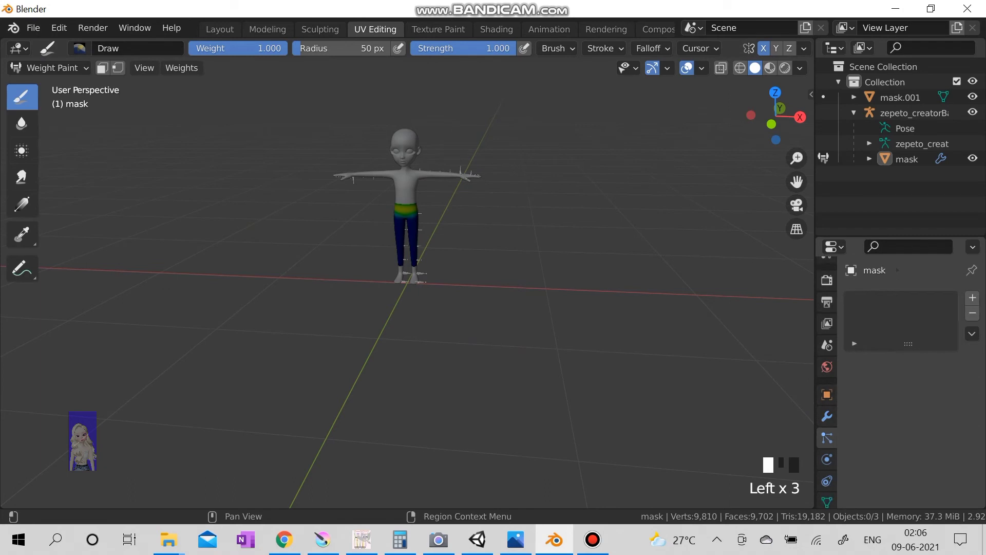
{"action": "scroll", "coordinate": [827, 432], "scroll_direction": "down", "scroll_amount": 1}
{"action": "left_click", "coordinate": [884, 159]}
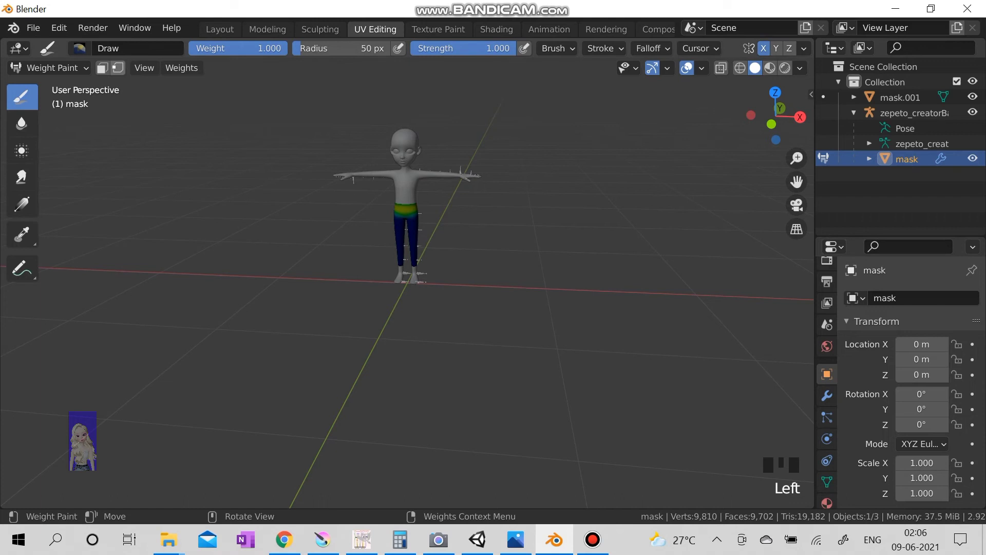
{"action": "left_click", "coordinate": [827, 482]}
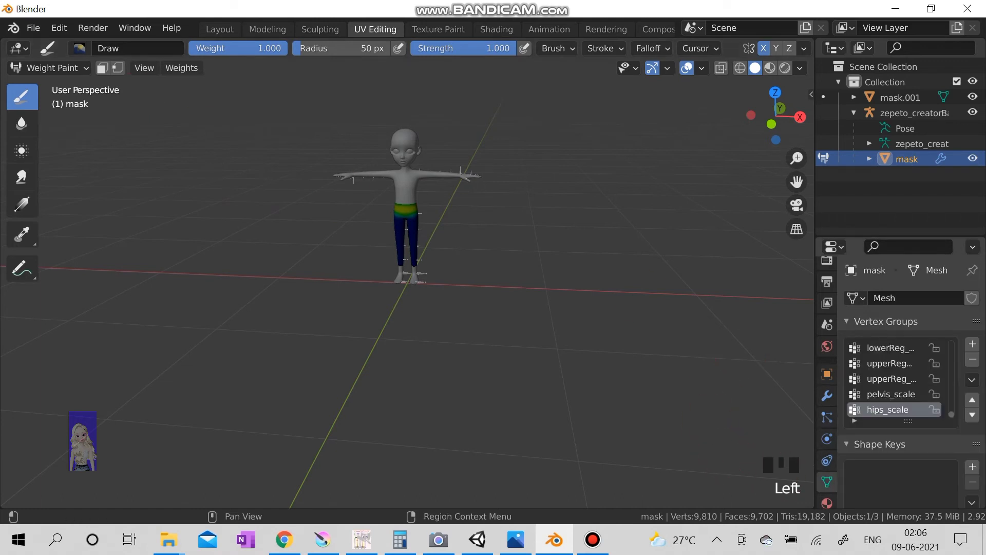
Step: Inspect weights of successive vertex groups, ending with the lower-leg group
{"action": "left_click", "coordinate": [890, 394]}
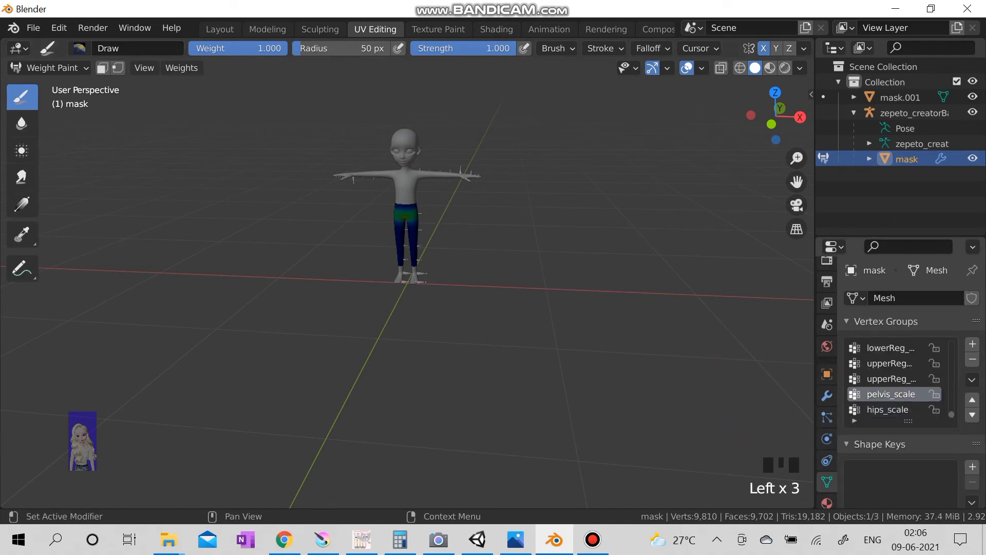
{"action": "left_click", "coordinate": [891, 379]}
{"action": "left_click", "coordinate": [891, 364]}
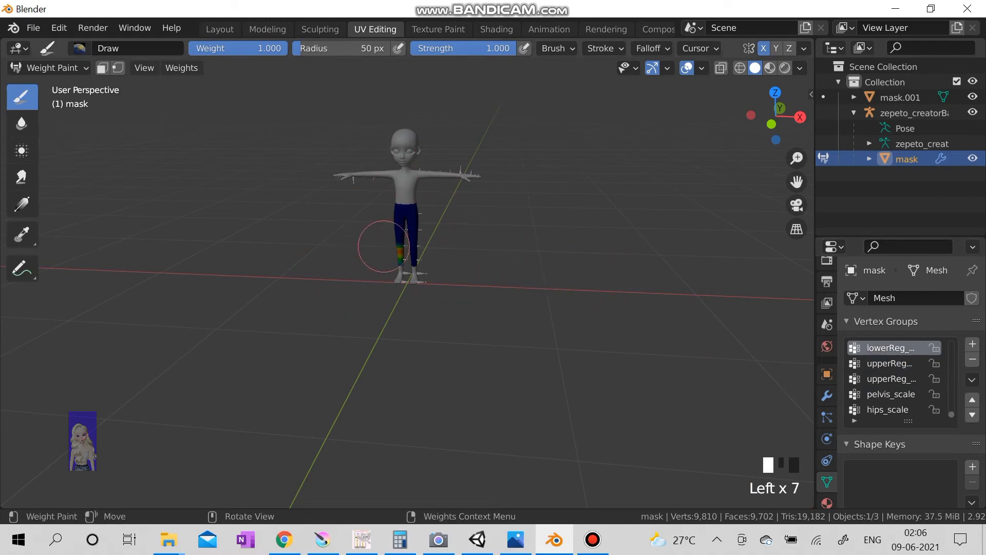
{"action": "middle_click_drag", "start_coordinate": [383, 247], "coordinate": [397, 245]}
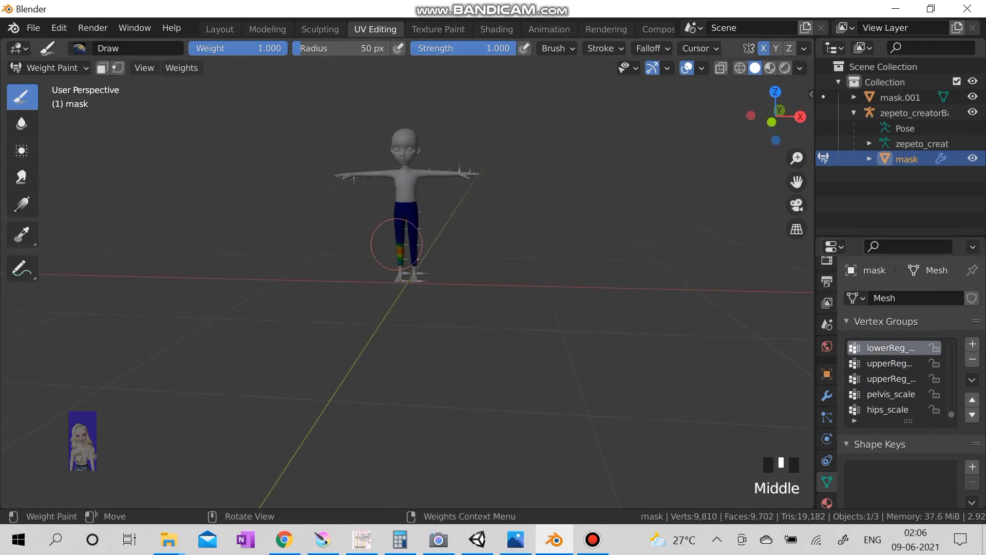
{"action": "left_click", "coordinate": [34, 29]}
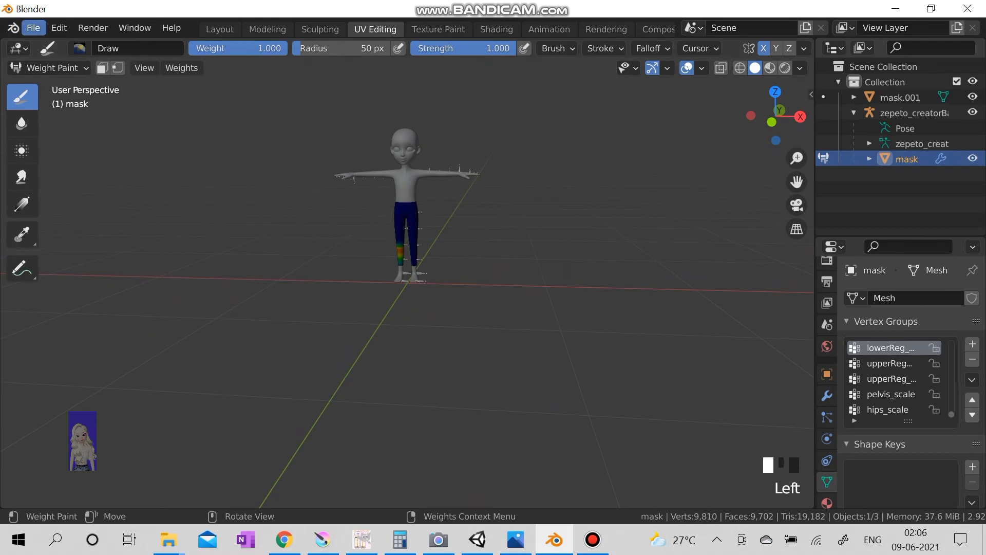
{"action": "left_click", "coordinate": [52, 68]}
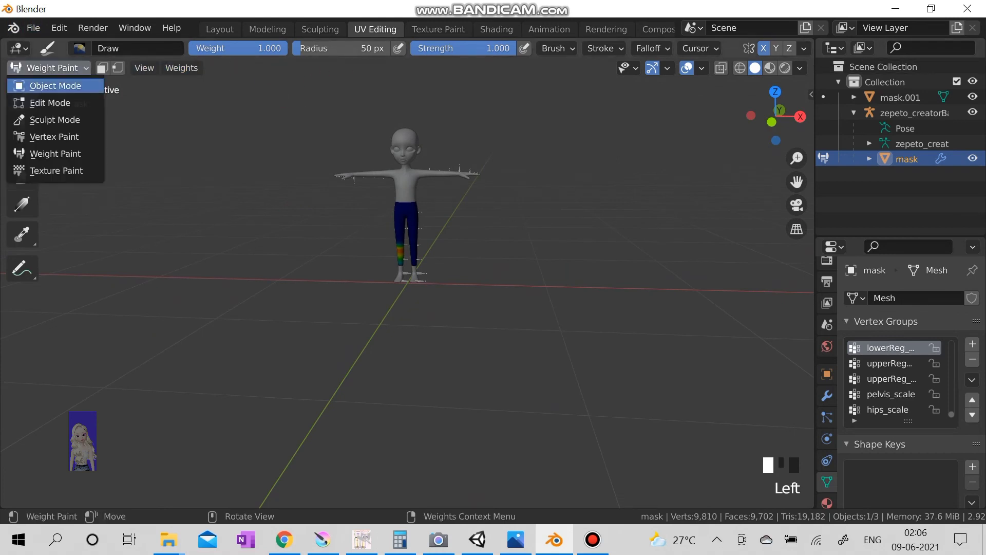
Step: Return to Object Mode, hide mask.001 and select the zepeto_creatorBaseSet armature
{"action": "left_click", "coordinate": [47, 88]}
{"action": "left_click", "coordinate": [408, 289]}
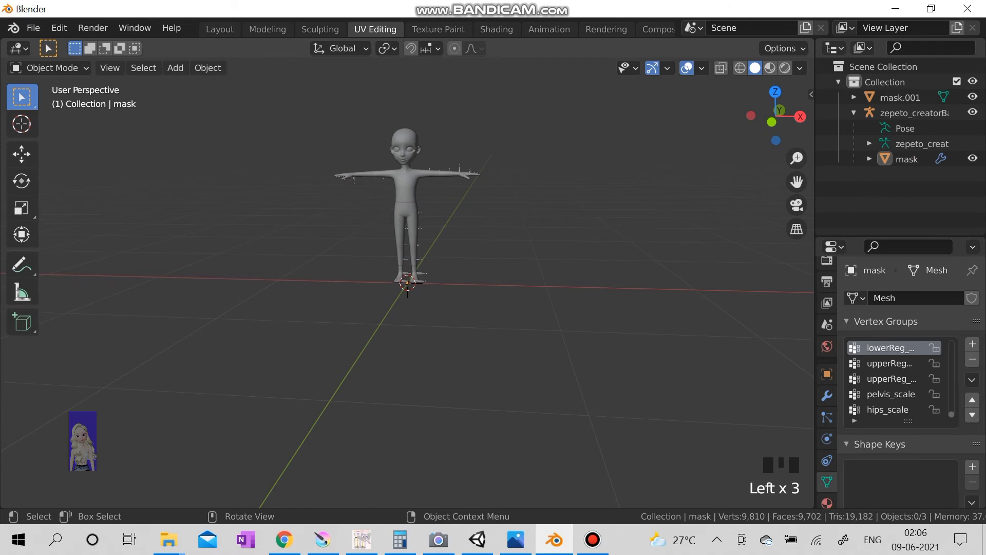
{"action": "left_click", "coordinate": [973, 97]}
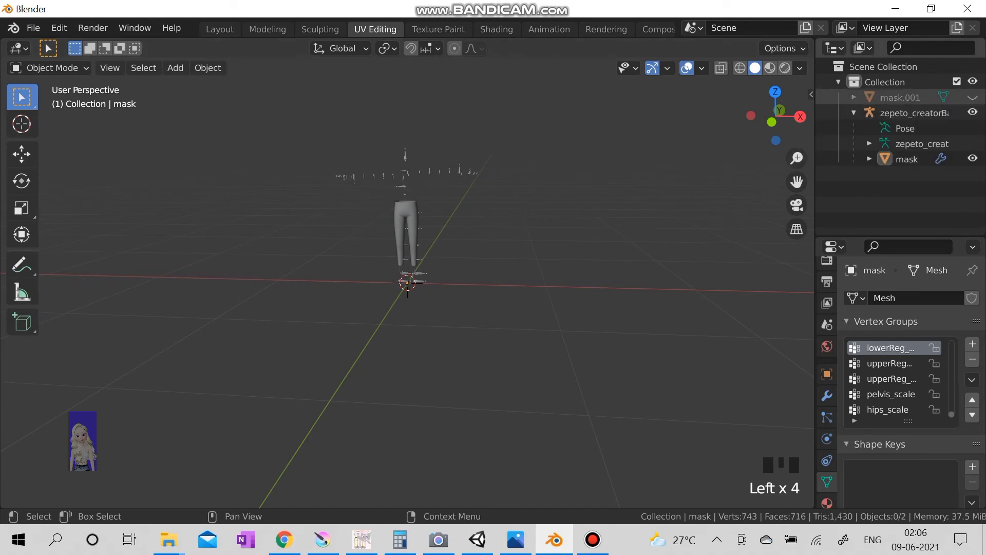
{"action": "middle_click_drag", "start_coordinate": [407, 281], "coordinate": [463, 277]}
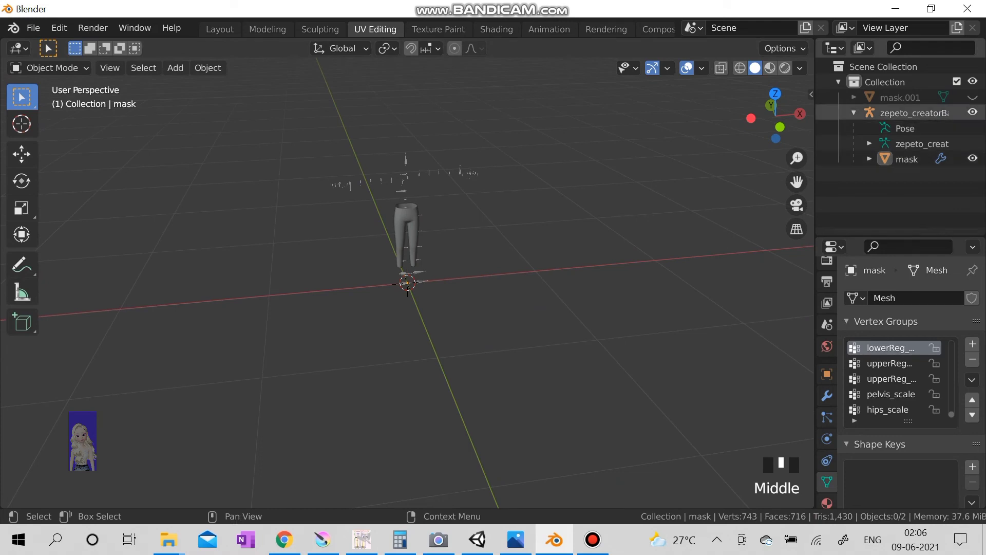
{"action": "left_click", "coordinate": [913, 113]}
Step: In Pose Mode, test-move lowerLegTwist_L and cancel to check the pants deform
{"action": "left_click", "coordinate": [50, 68]}
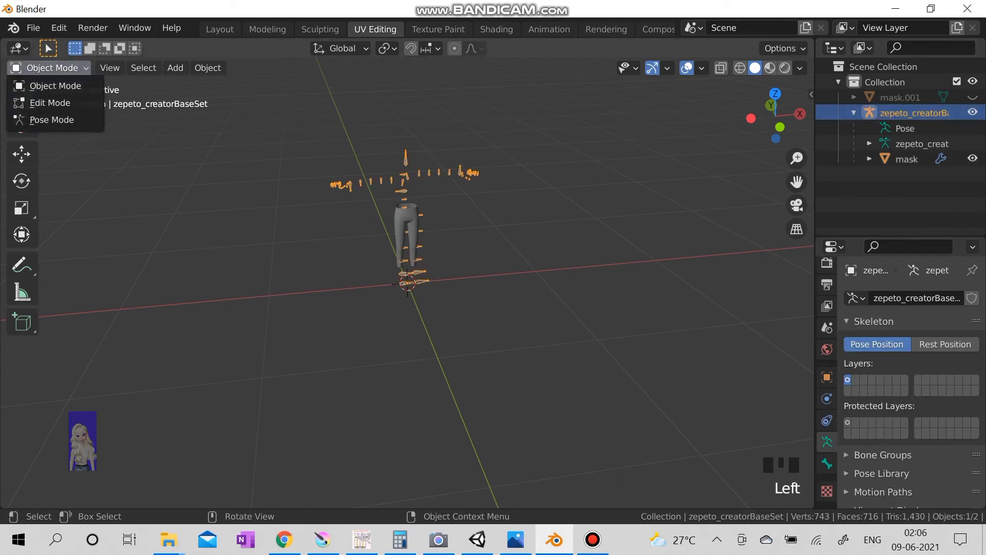
{"action": "left_click", "coordinate": [52, 119]}
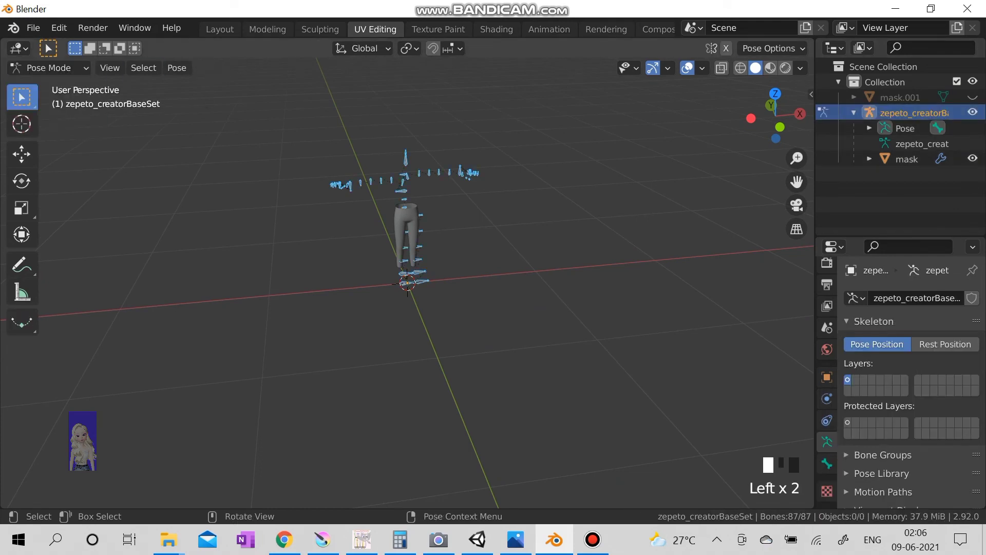
{"action": "middle_click", "coordinate": [406, 283]}
{"action": "scroll", "coordinate": [407, 283], "scroll_direction": "up", "scroll_amount": 6}
{"action": "scroll", "coordinate": [407, 282], "scroll_direction": "up", "scroll_amount": 3}
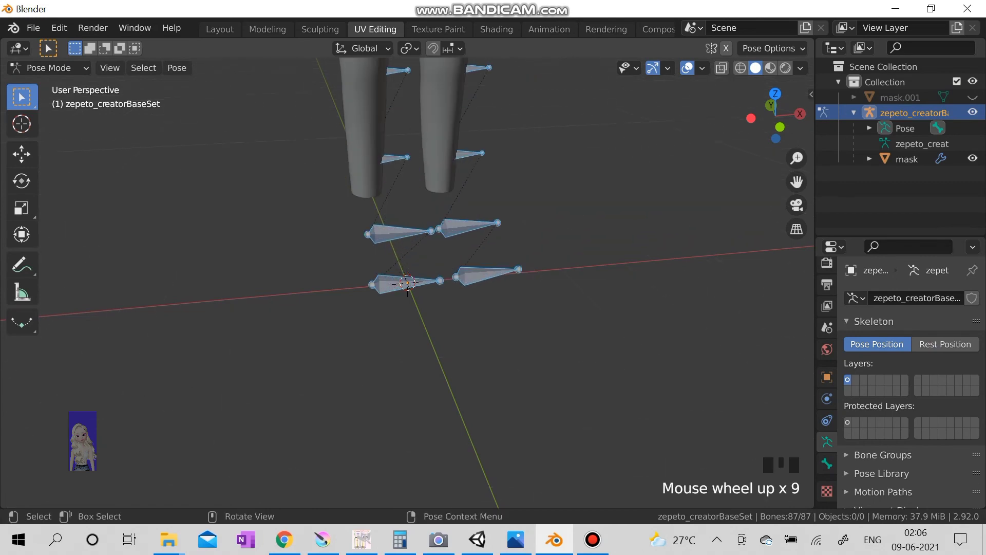
{"action": "middle_click_drag", "start_coordinate": [407, 283], "coordinate": [433, 277]}
{"action": "left_click", "coordinate": [434, 277]}
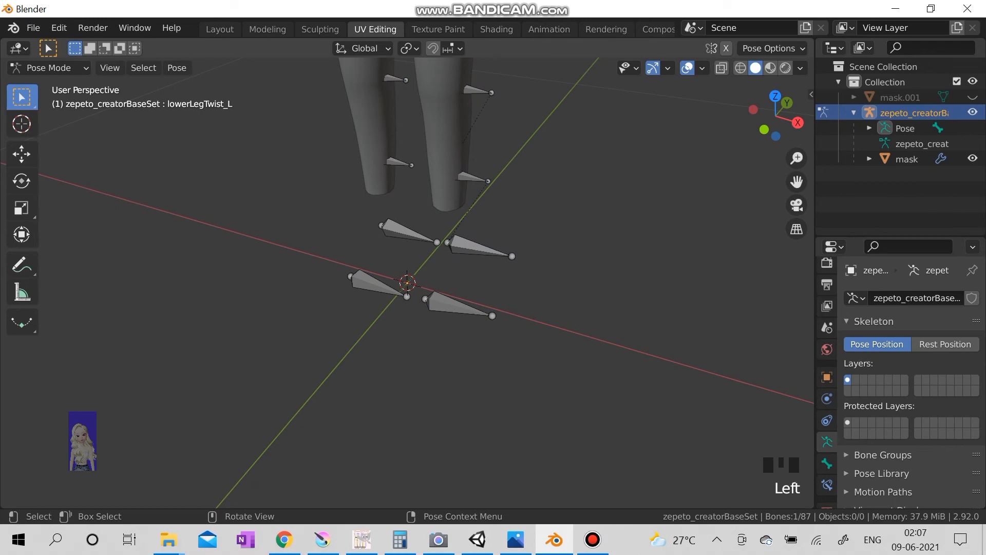
{"action": "key", "text": "g"}
{"action": "key", "text": "Escape"}
{"action": "scroll", "coordinate": [407, 283], "scroll_direction": "down", "scroll_amount": 2}
{"action": "scroll", "coordinate": [407, 283], "scroll_direction": "down", "scroll_amount": 5}
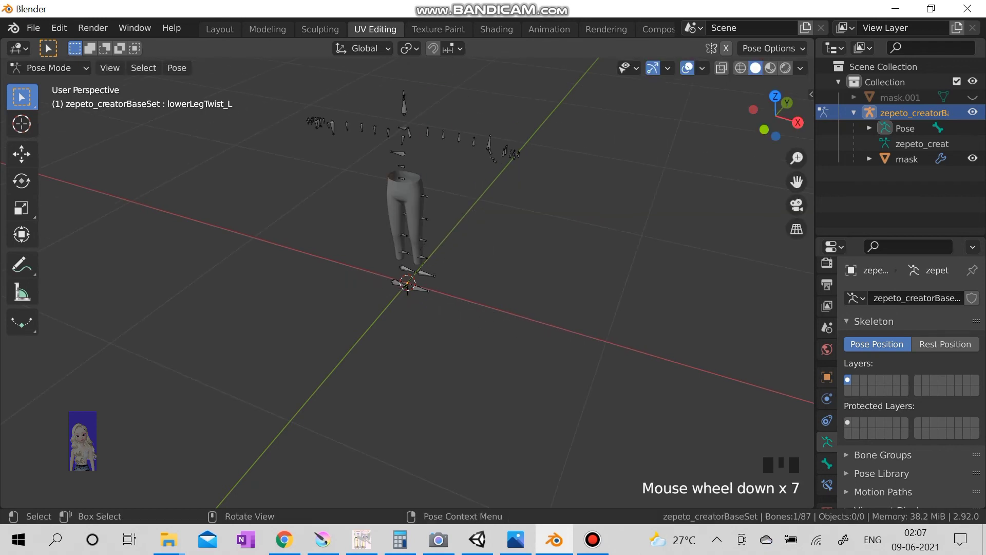
{"action": "middle_click_drag", "start_coordinate": [407, 283], "coordinate": [432, 255]}
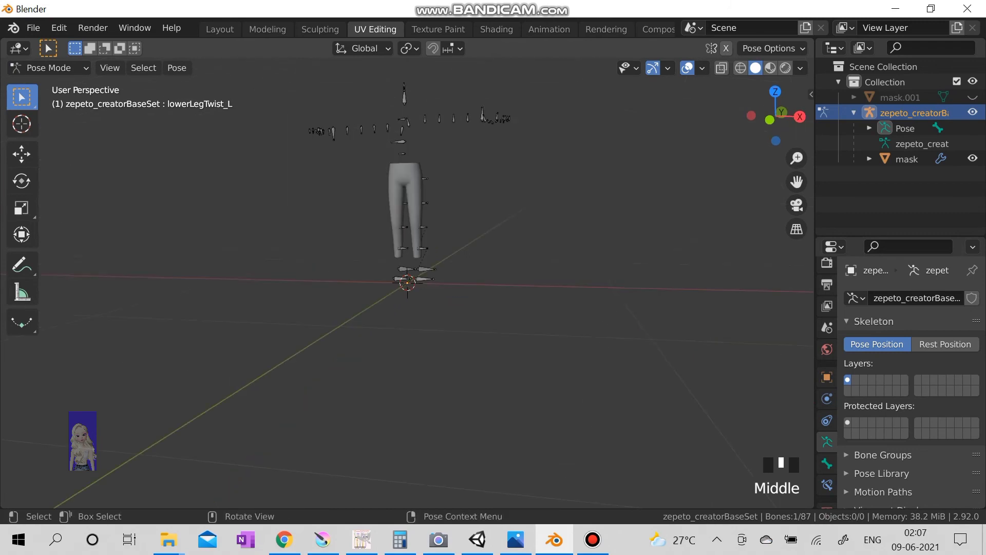
{"action": "scroll", "coordinate": [407, 283], "scroll_direction": "down", "scroll_amount": 5}
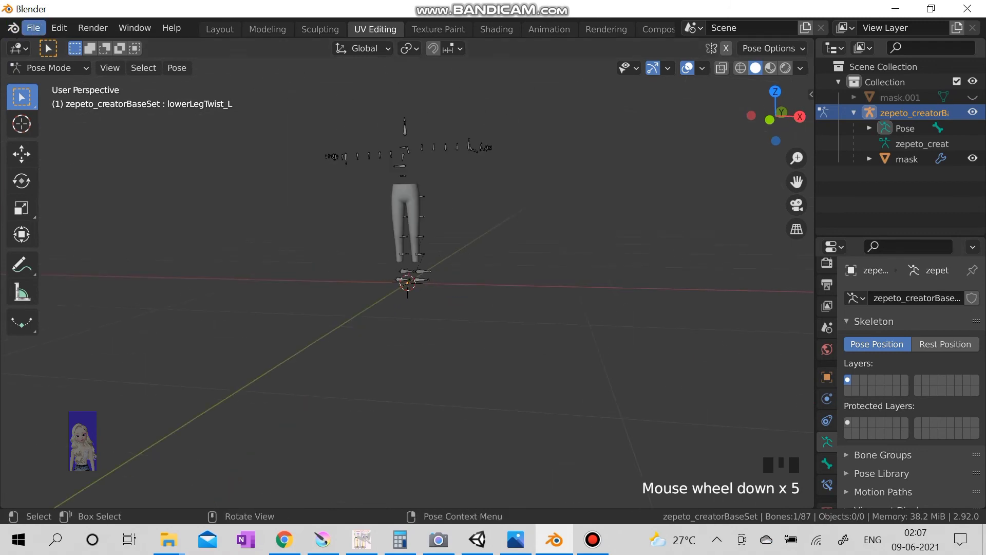
{"action": "left_click", "coordinate": [34, 28]}
{"action": "mouse_move", "coordinate": [58, 251]}
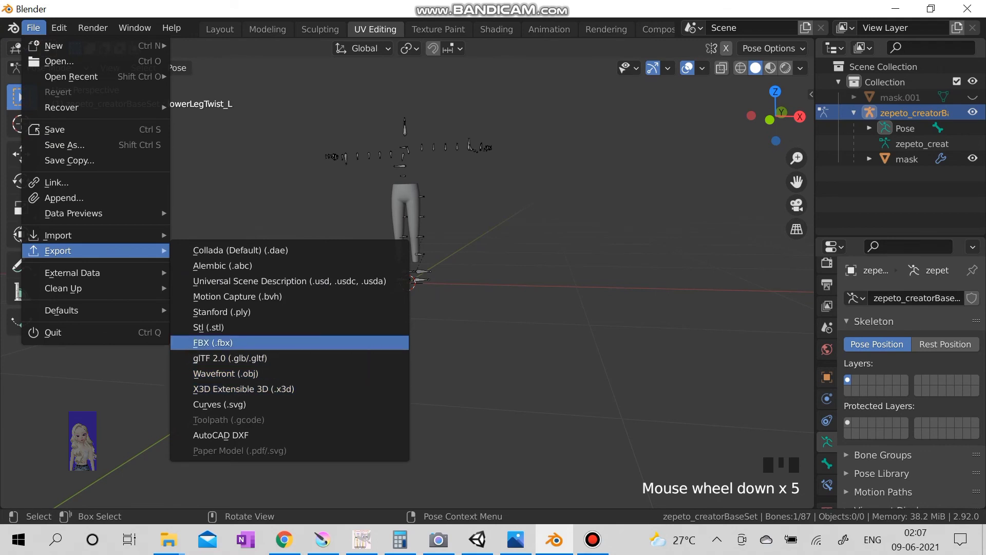
{"action": "key", "text": "Escape"}
{"action": "key", "text": "Escape"}
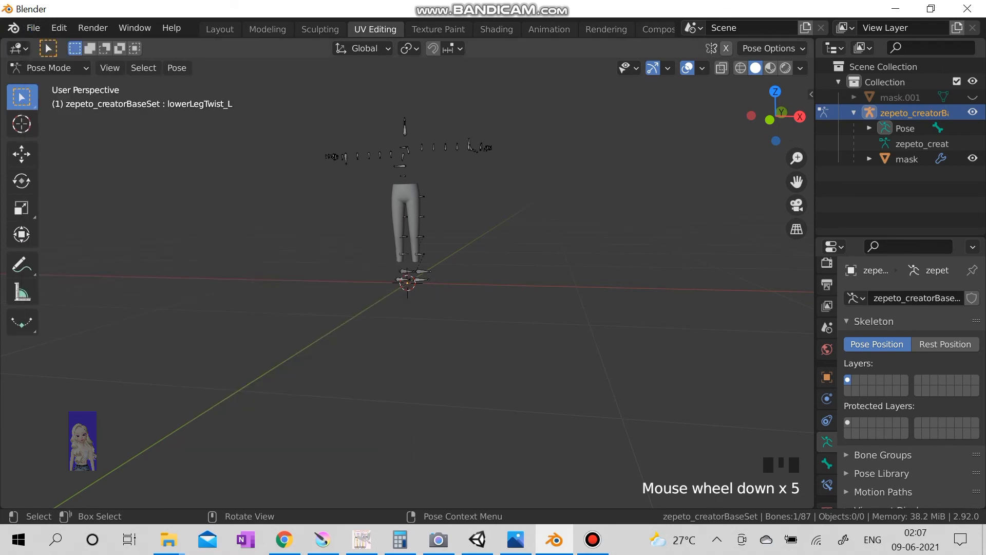